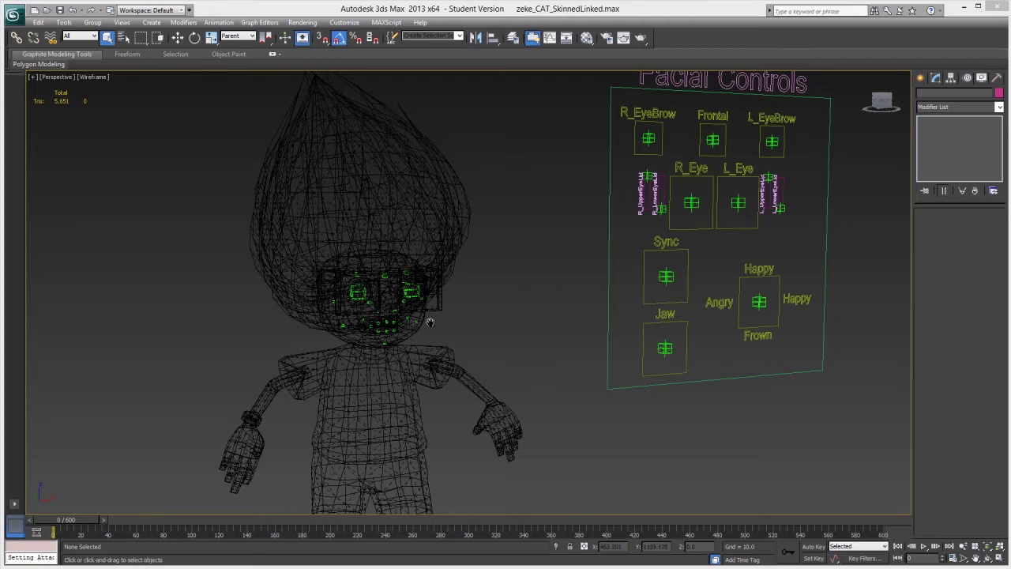
Pan, orbit and zoom the Perspective view until the Facial Controls board fills the centre
middle_click_drag(431, 322, 558, 293)
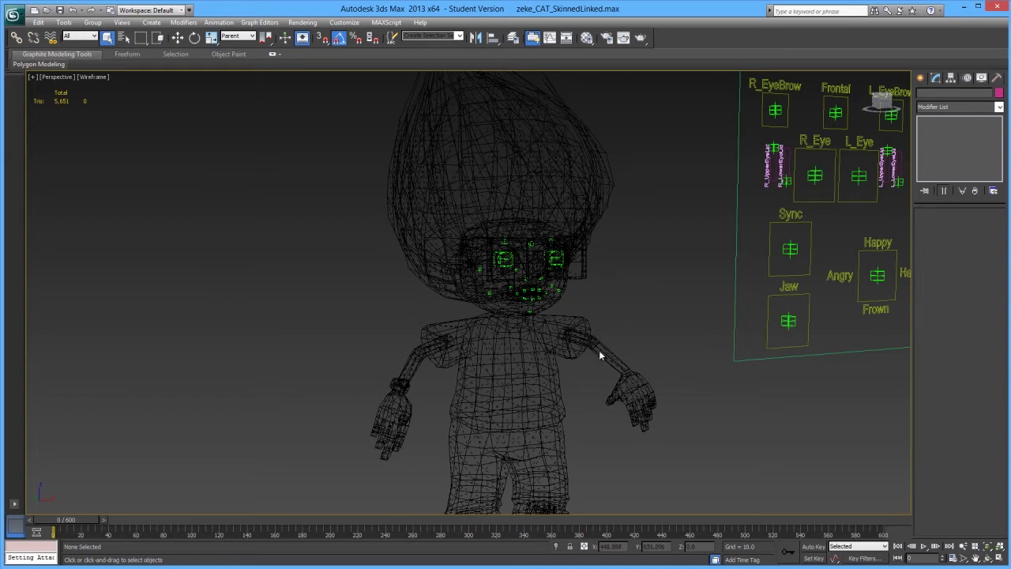
middle_click_drag(598, 350, 592, 384, "alt")
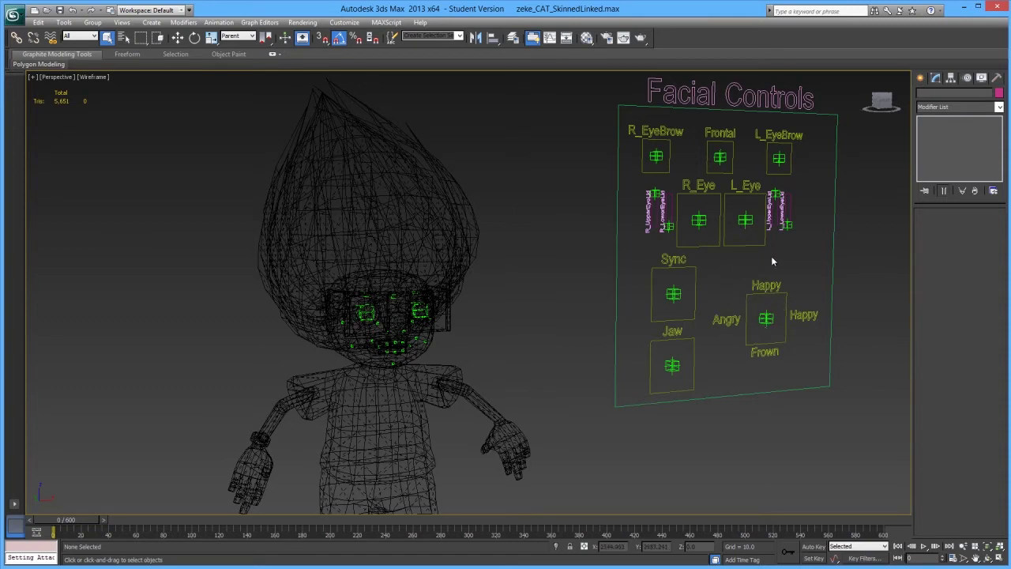
middle_click_drag(425, 353, 406, 338)
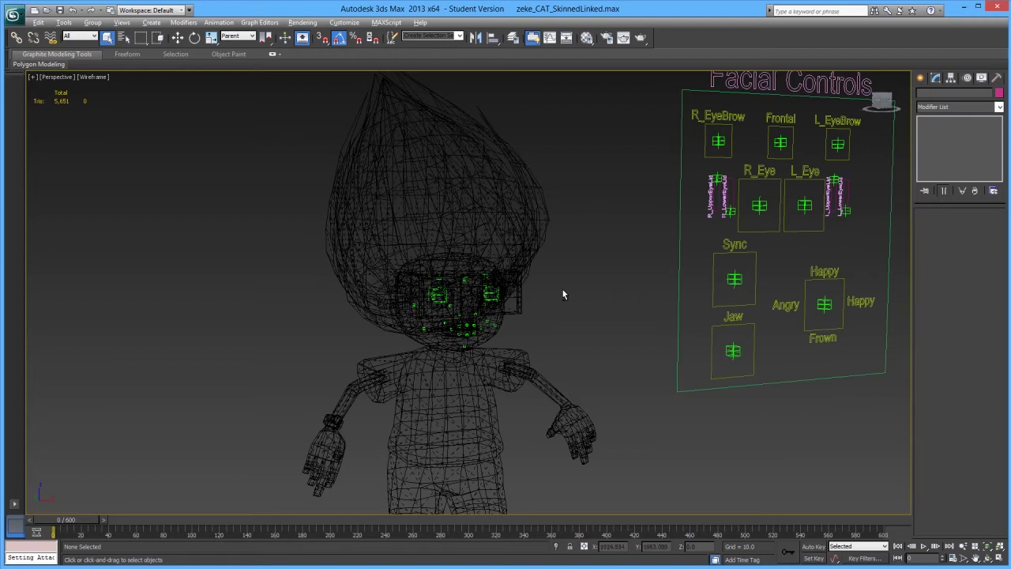
scroll(571, 296, "up", 3)
Move the Facial Controls board outline slightly left toward the character, then deselect it
middle_click_drag(575, 286, 462, 336)
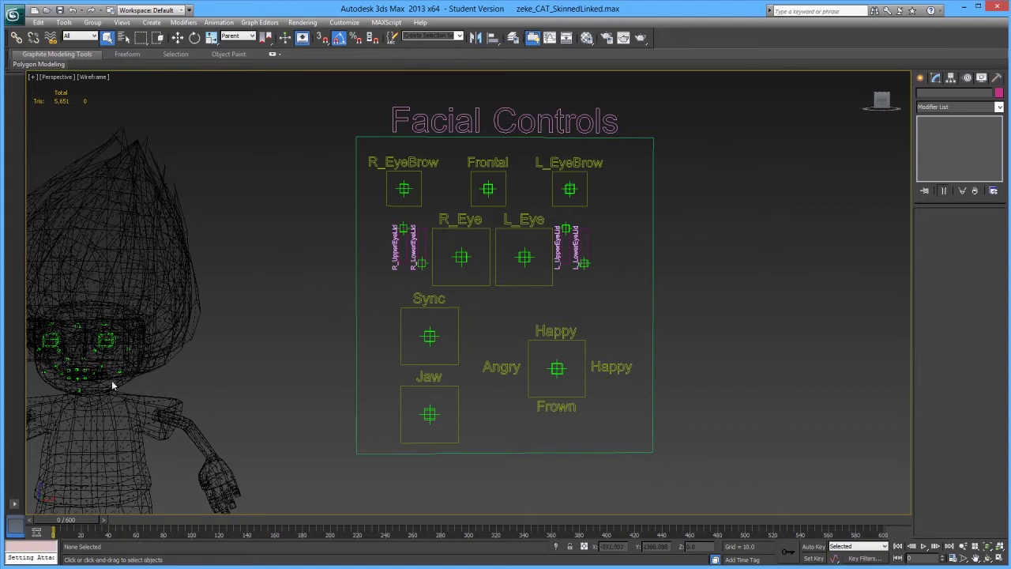
middle_click_drag(78, 354, 85, 354)
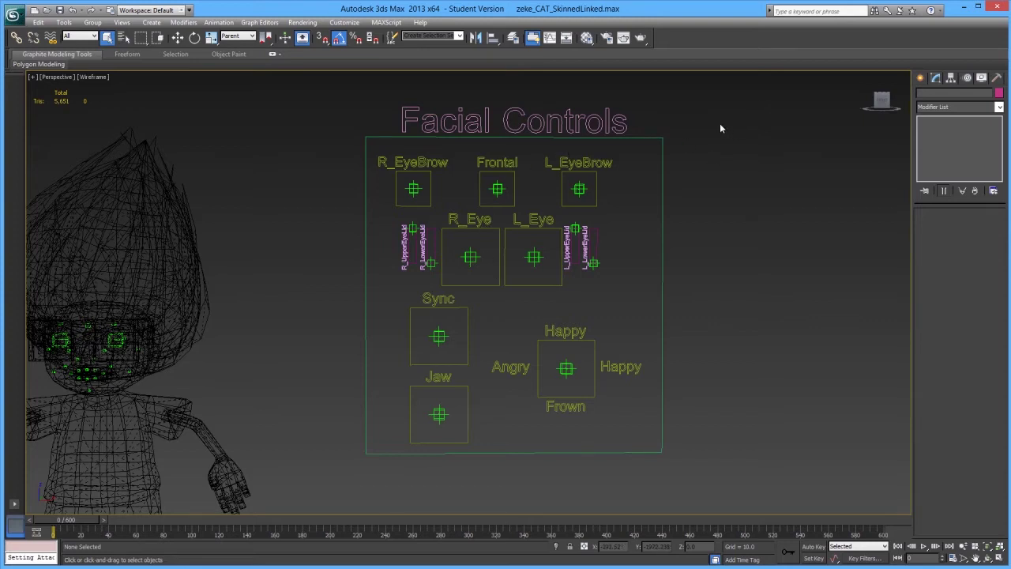
left_click(655, 135)
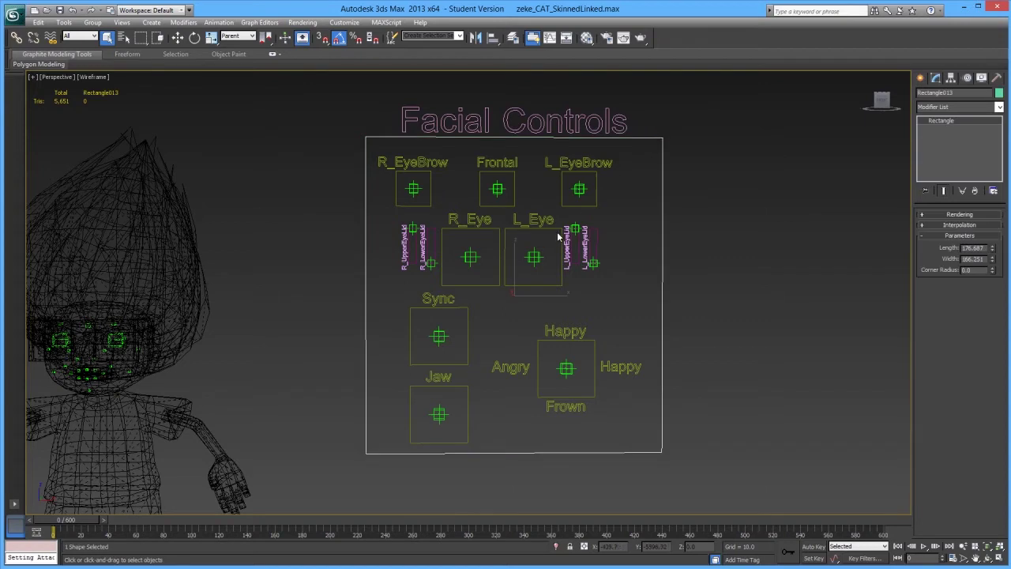
key("w")
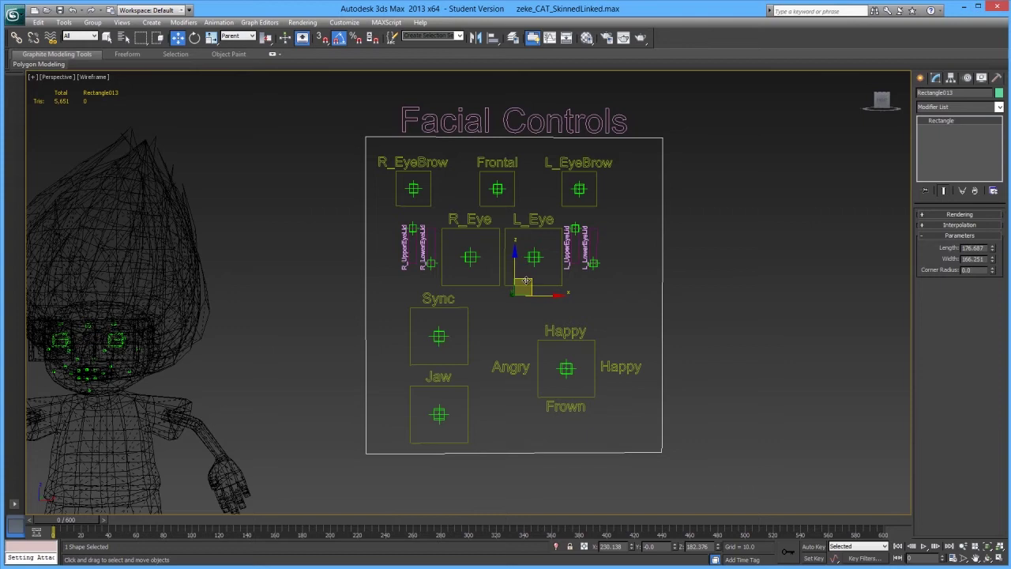
mouse_move(528, 285)
left_mouse_down()
mouse_move(481, 311)
mouse_move(508, 282)
left_mouse_up()
left_click(646, 282)
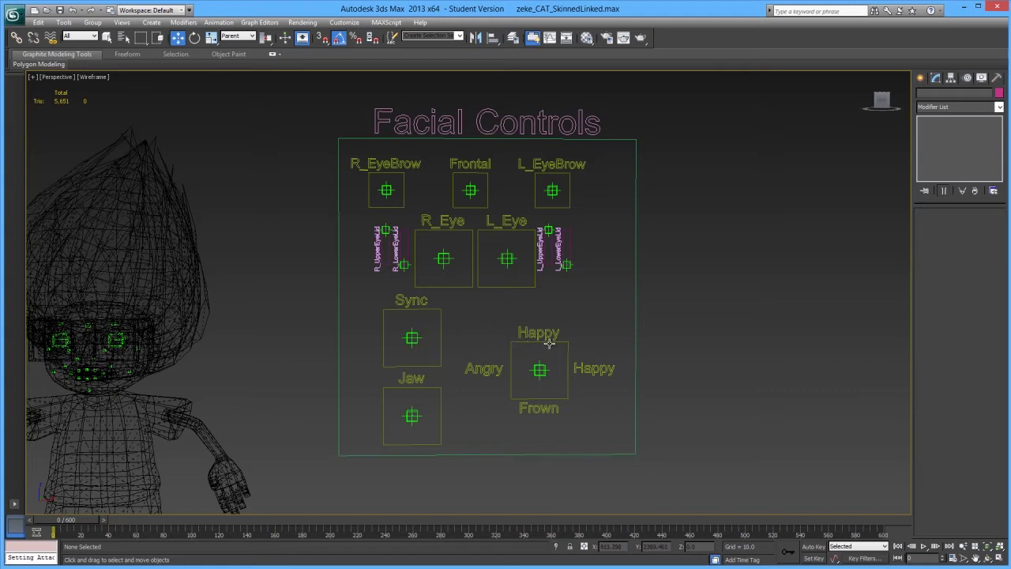
Select the right-hand Happy caption and change its text to 'Smile'
left_click(549, 342)
left_click(544, 335)
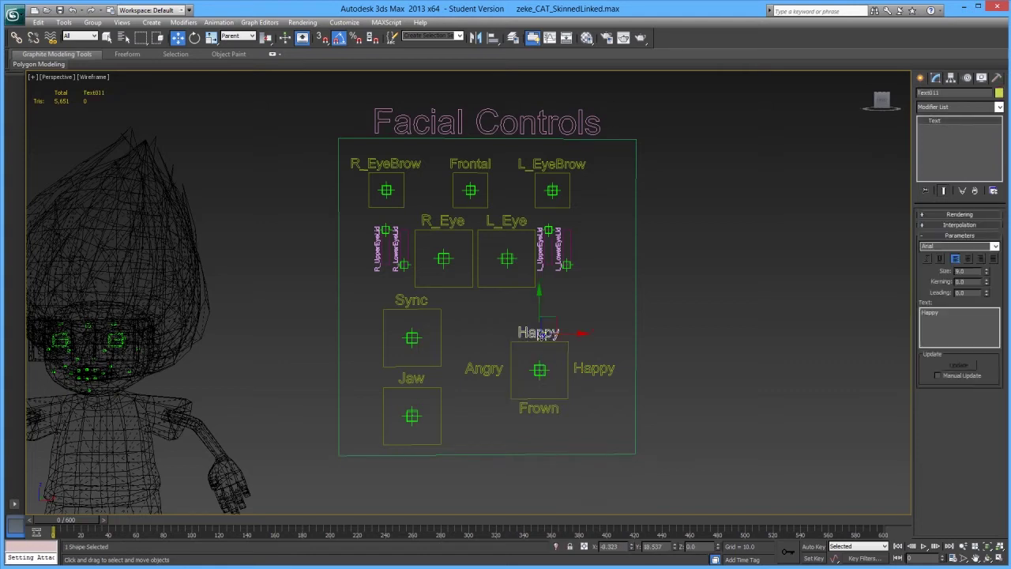
left_click(582, 369)
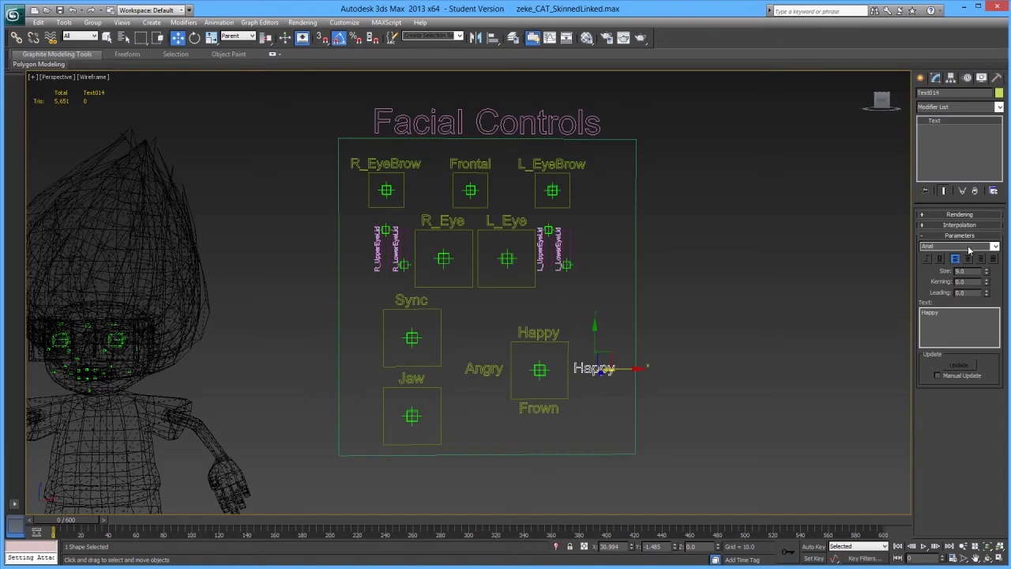
double_click(949, 316)
type("Smile")
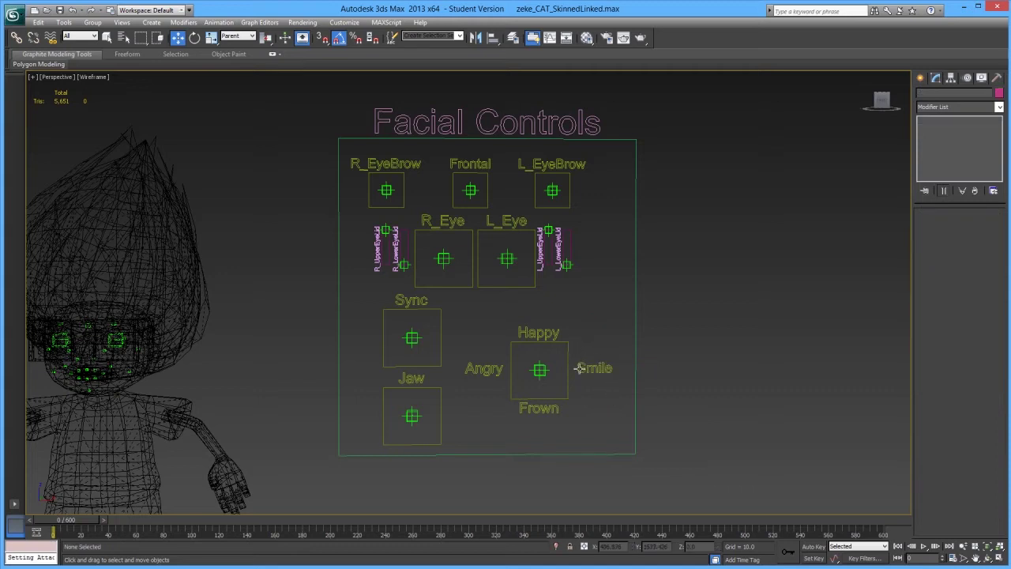
Start a new Text shape from Create > Shapes, then switch to Select and Scale
left_click(920, 77)
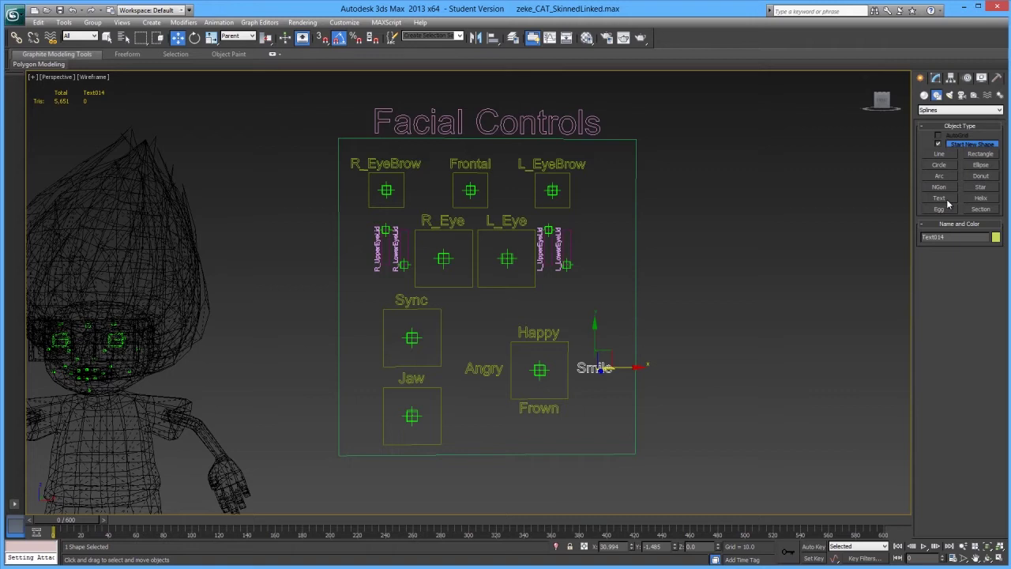
left_click(944, 198)
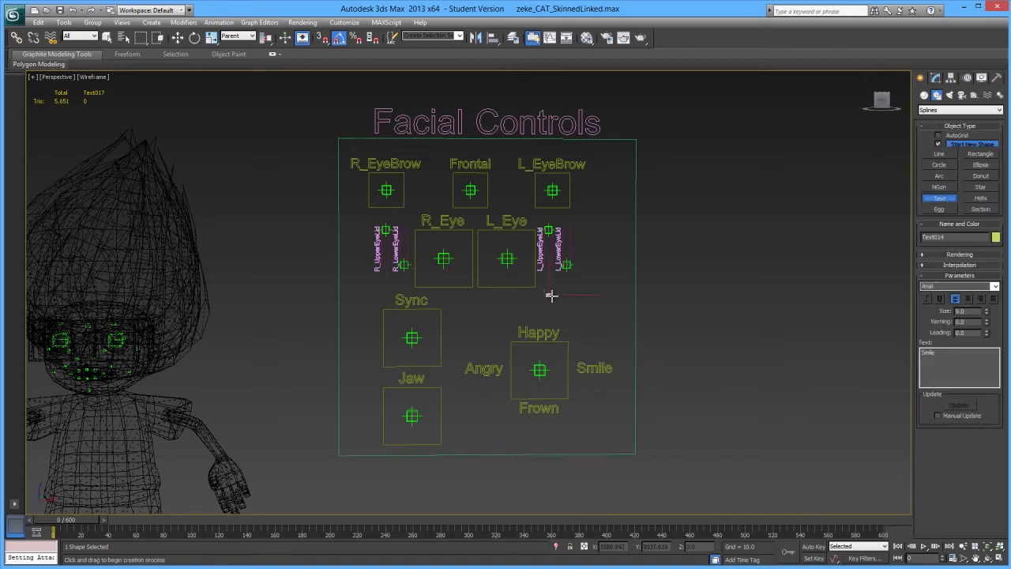
key("r")
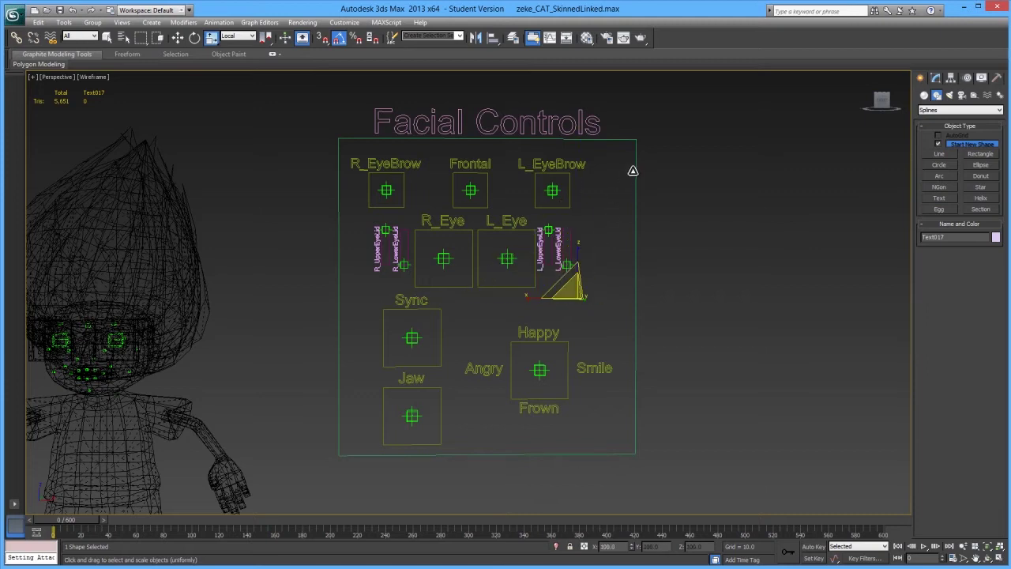
Deselect everything and switch to a zoomed-in Front view of the board
left_click(630, 181)
key("f")
key("z")
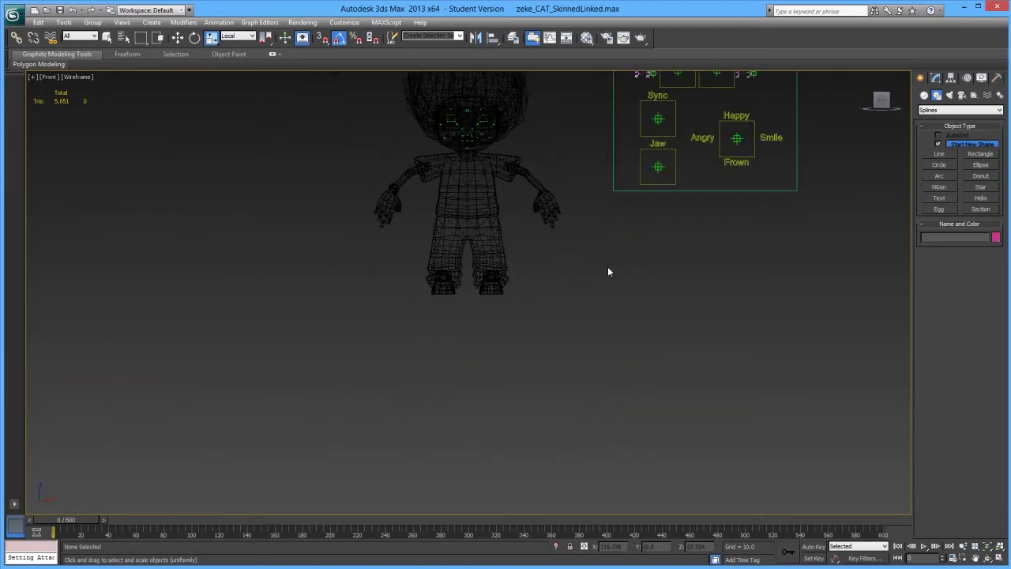
scroll(475, 305, "up", 3)
Add a trial 'hello' text above the Happy caption, nudge it lower, then delete it
left_click(940, 198)
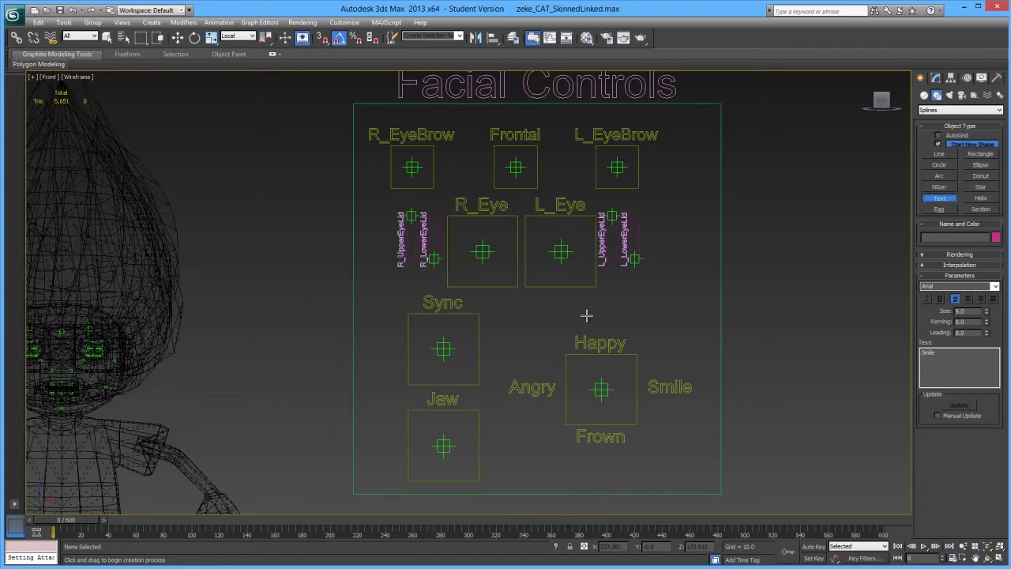
left_click(586, 316)
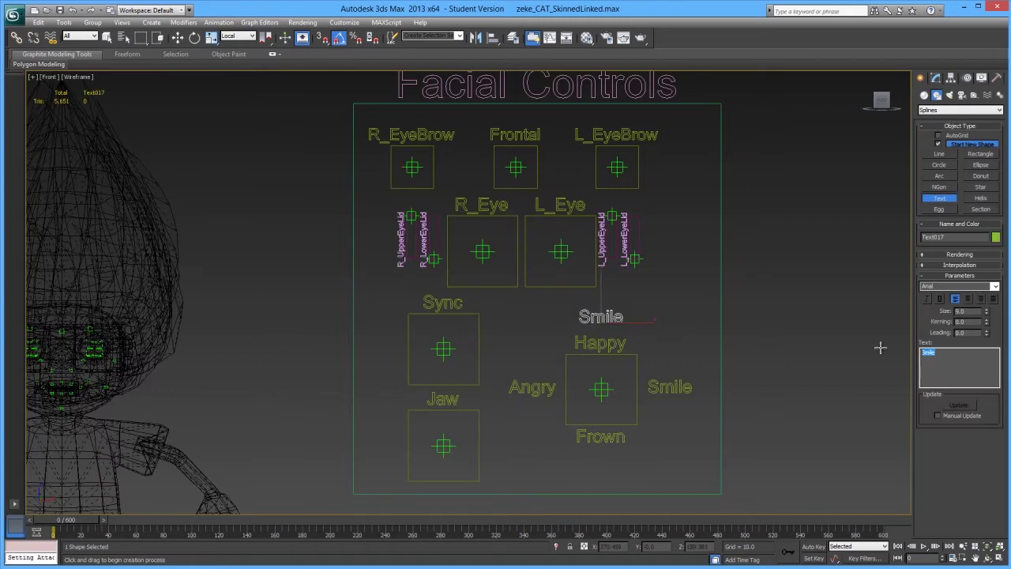
type("hello")
middle_click_drag(624, 344, 600, 353)
key("w")
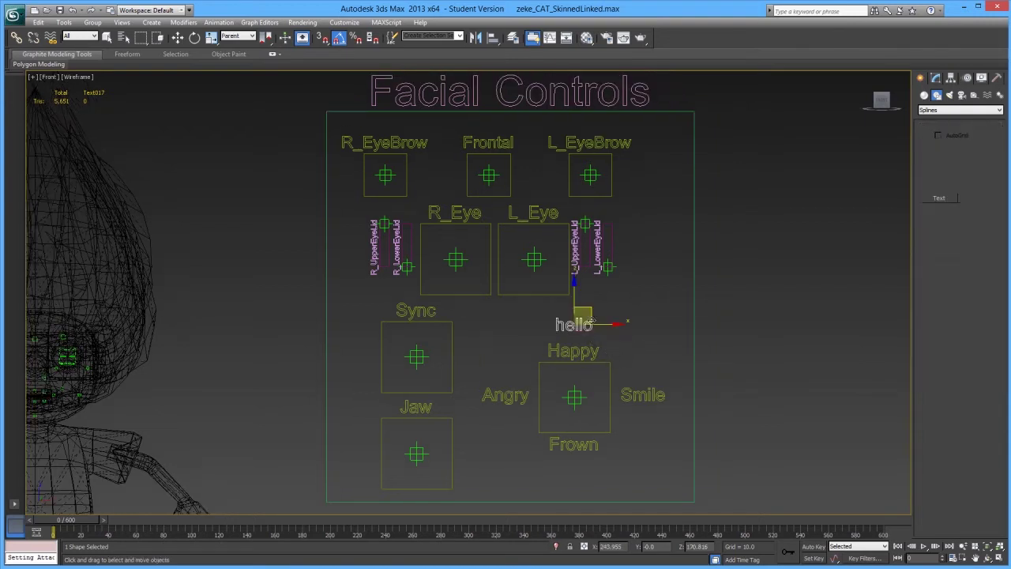
mouse_move(582, 317)
left_mouse_down()
mouse_move(536, 330)
mouse_move(579, 324)
left_mouse_up()
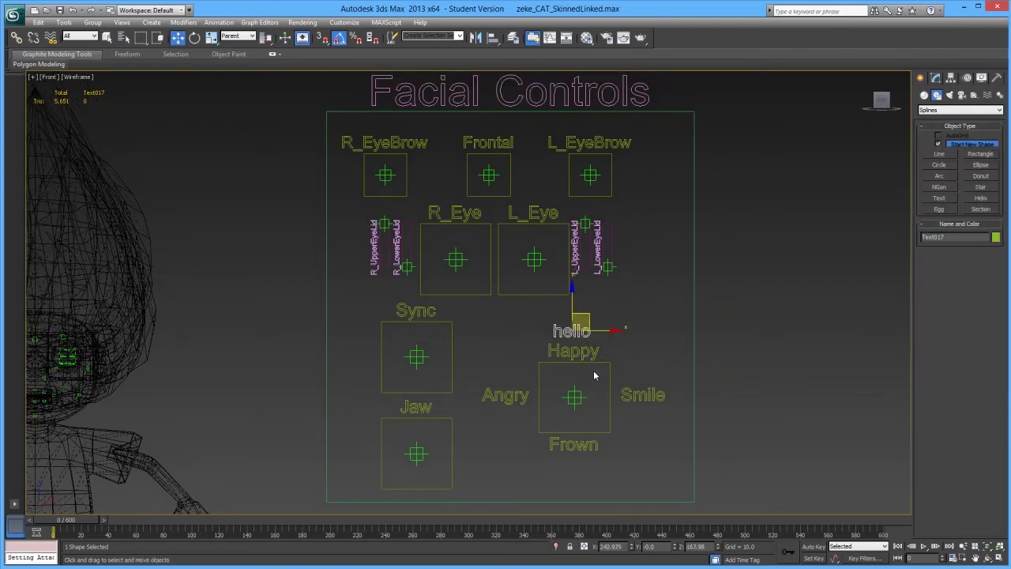
key("Delete")
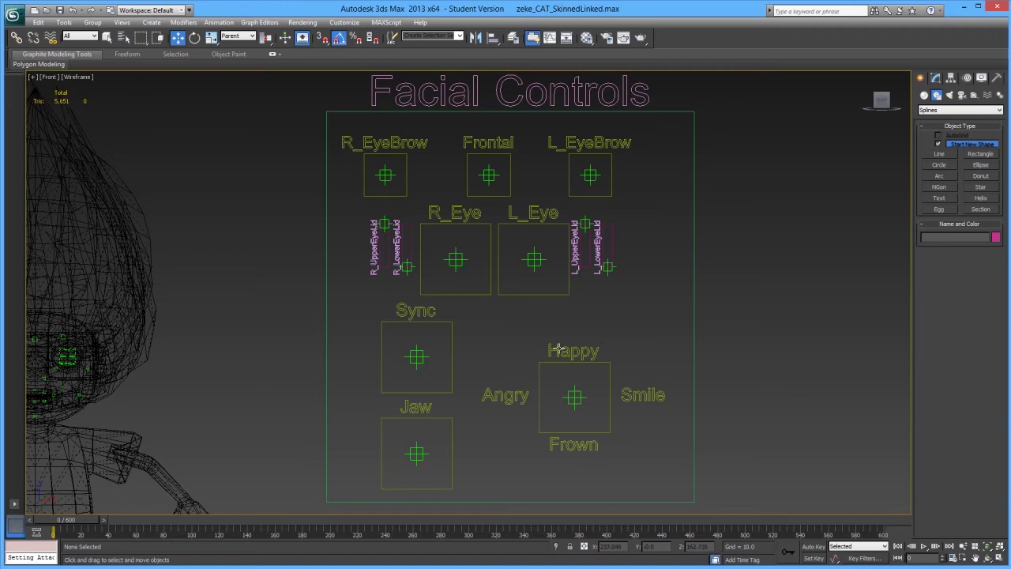
scroll(553, 316, "up", 3)
scroll(513, 296, "down", 4)
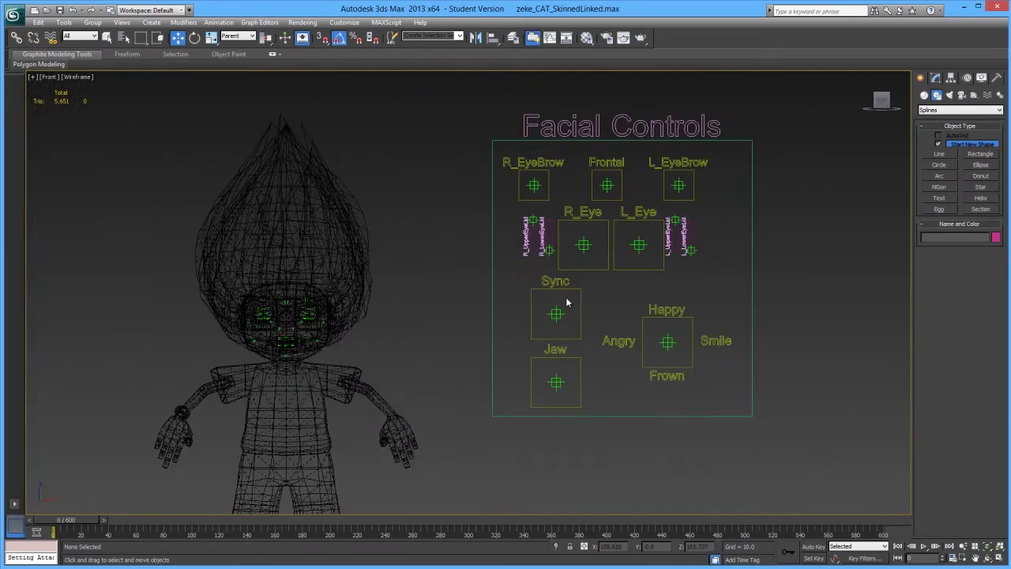
scroll(522, 308, "up", 1)
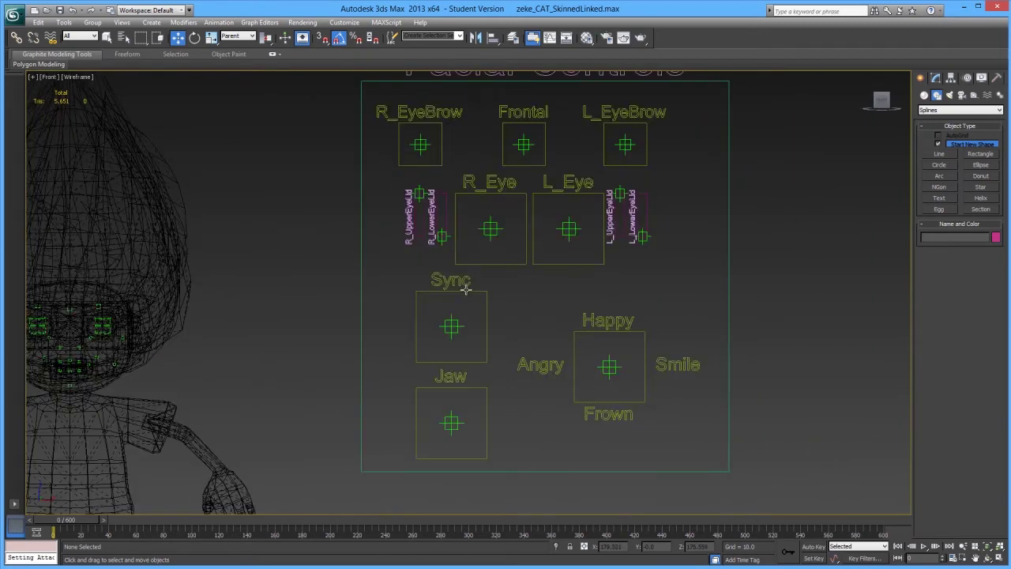
left_click(466, 290)
scroll(527, 333, "up", 1)
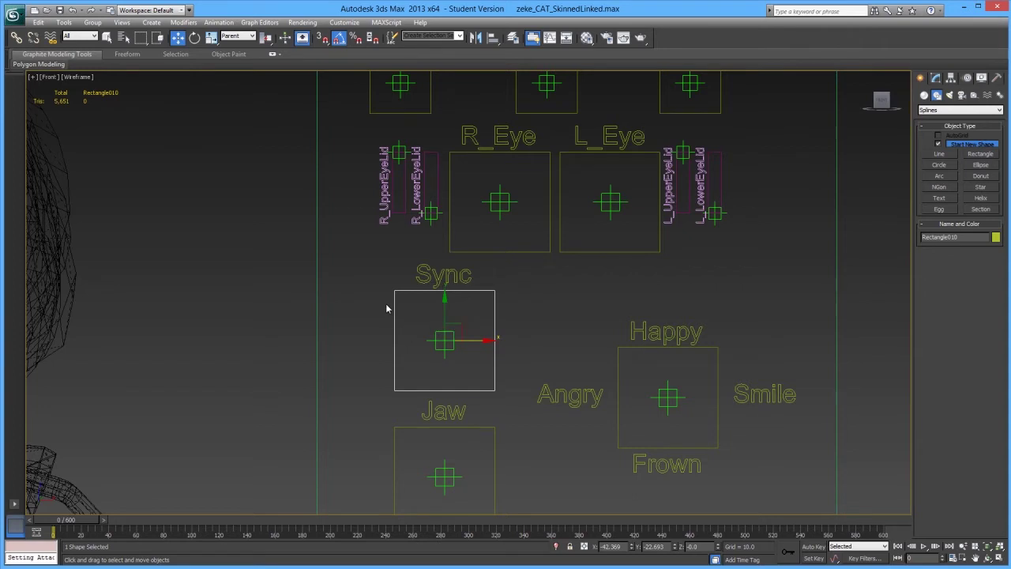
scroll(387, 308, "down", 2)
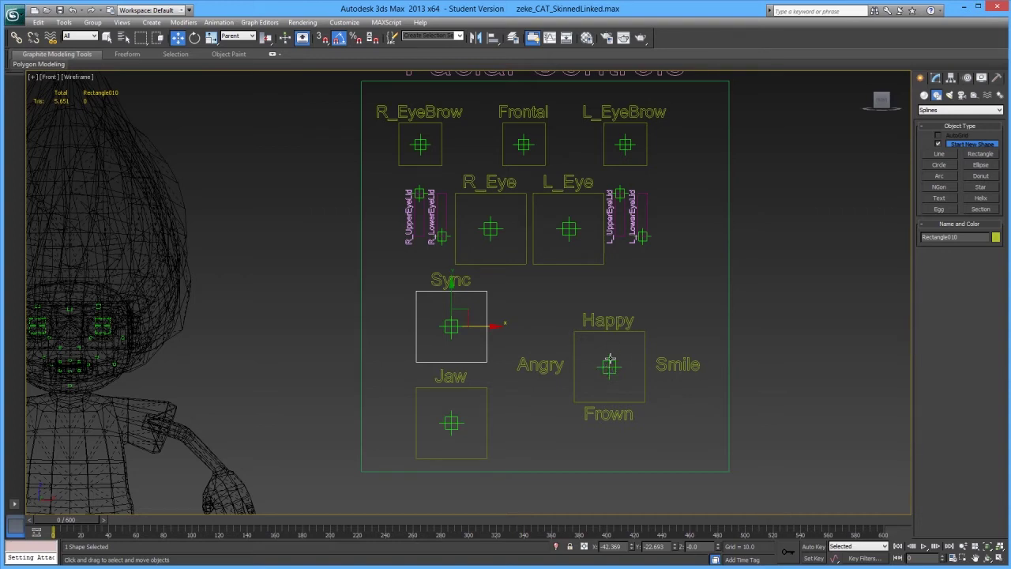
left_click(603, 413)
left_click(936, 77)
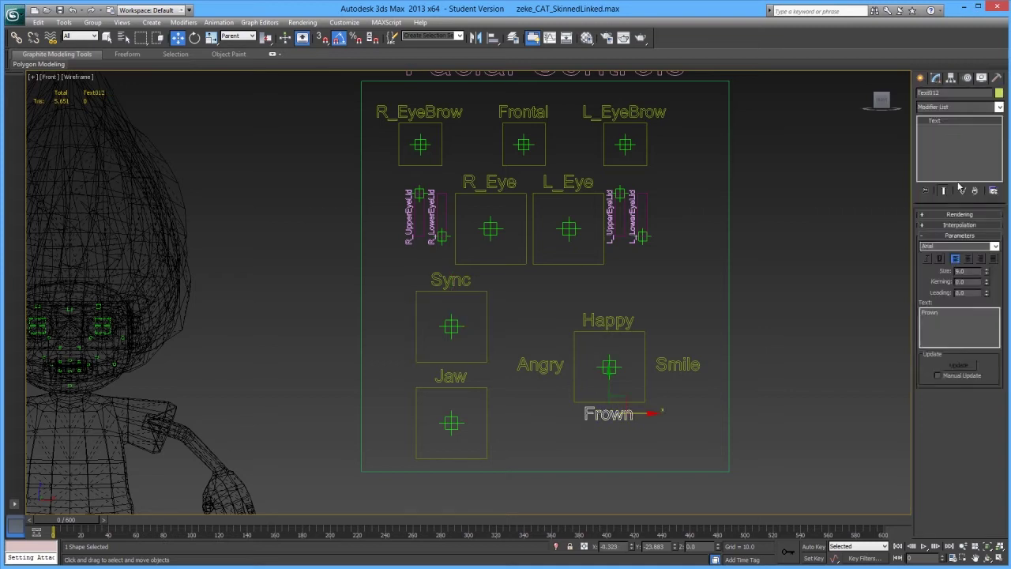
double_click(978, 330)
type("A")
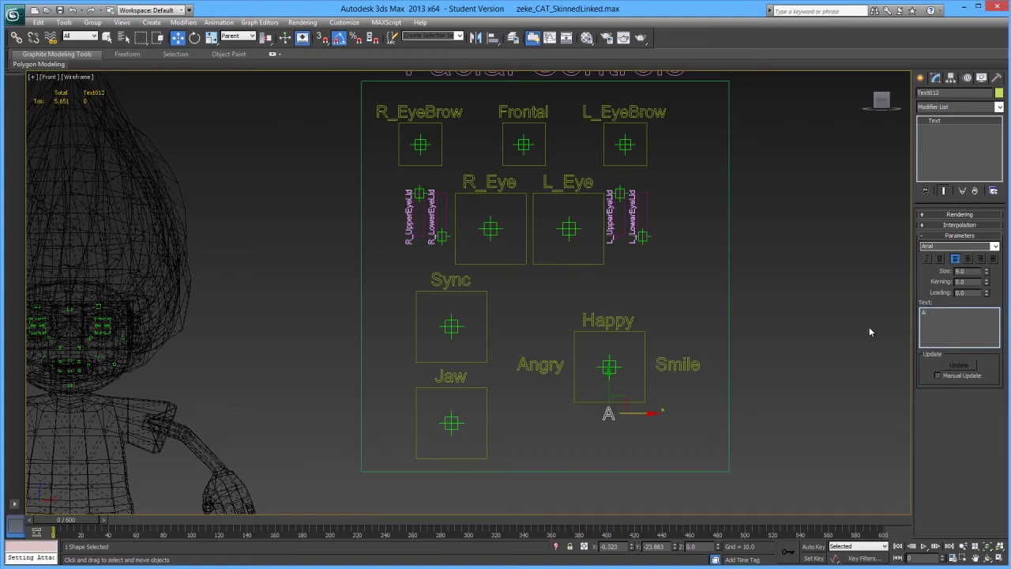
type("ngry")
left_click(537, 362)
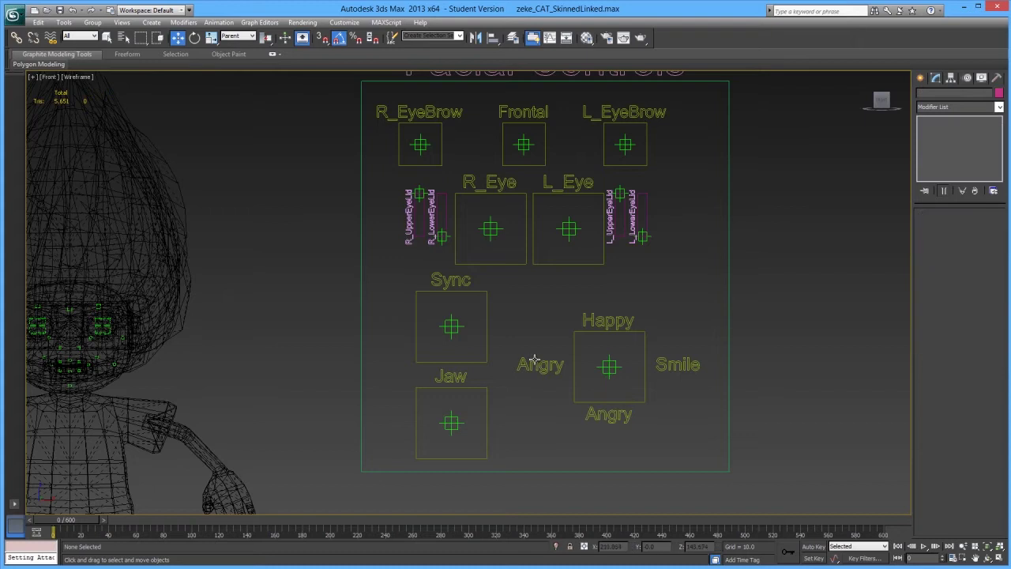
double_click(951, 321)
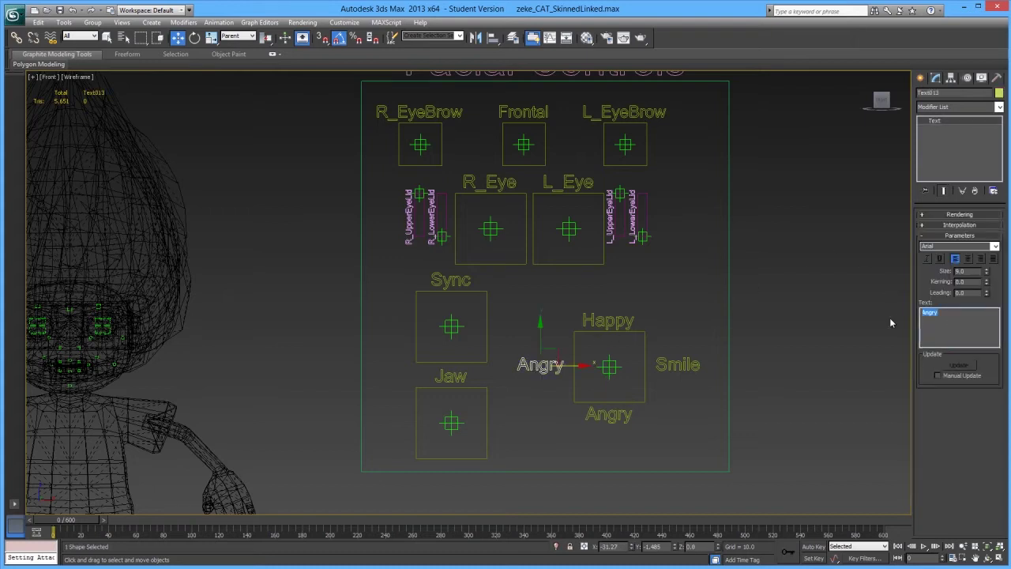
type("Frown")
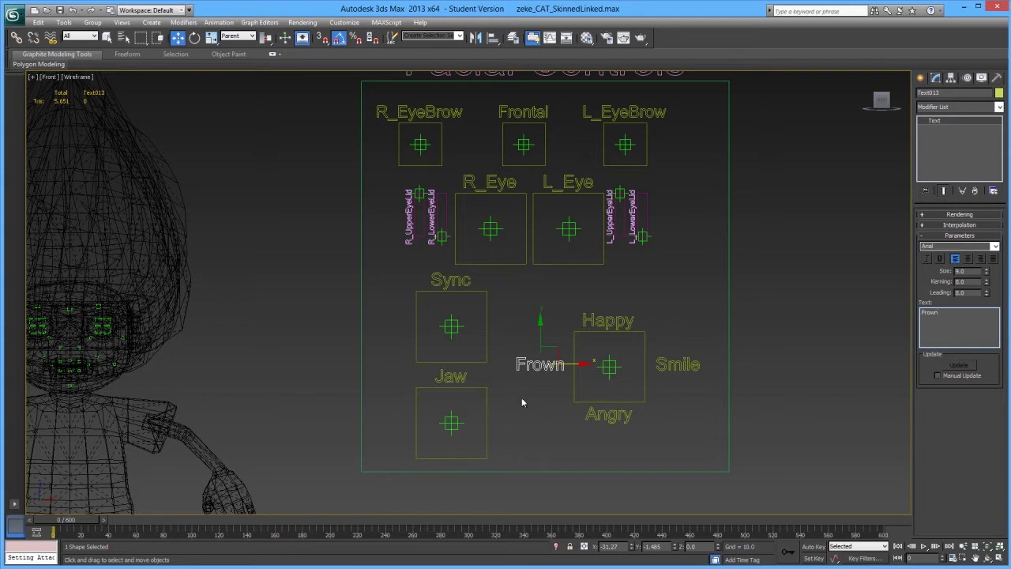
left_click(714, 406)
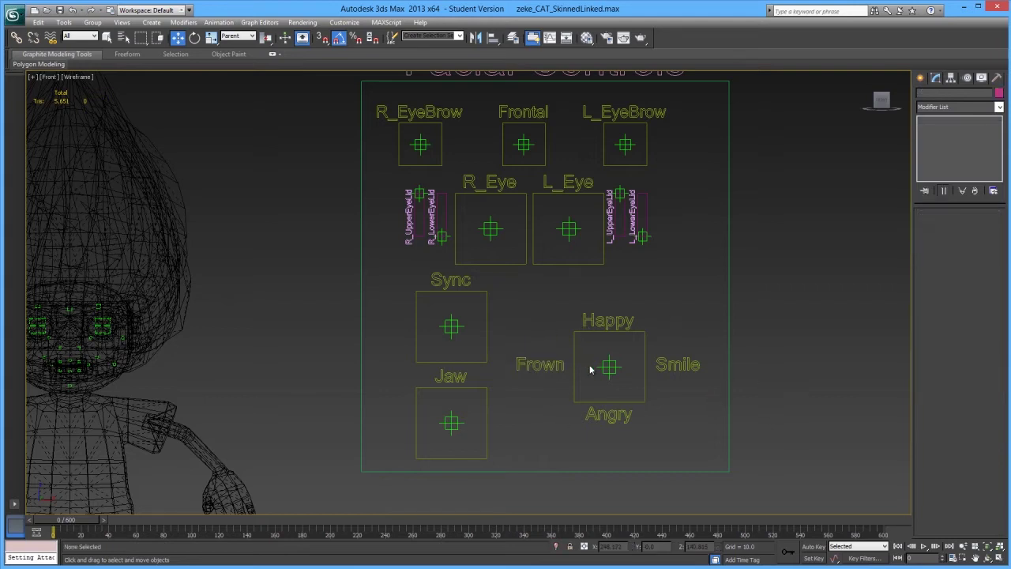
middle_click_drag(650, 378, 572, 363)
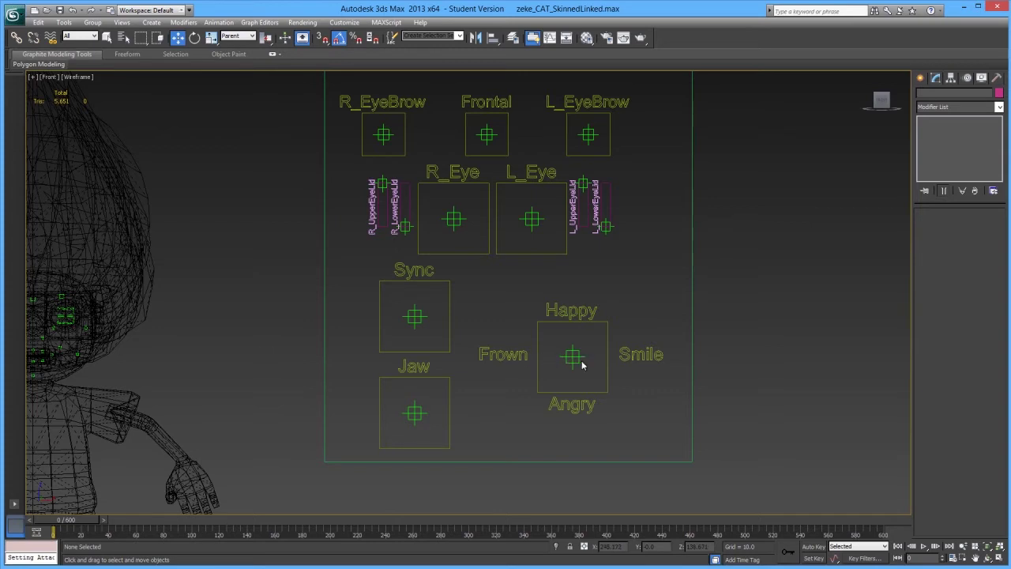
Select Point011 and drag it up the Y axis to the top of the Happy/Angry box
left_click(572, 356)
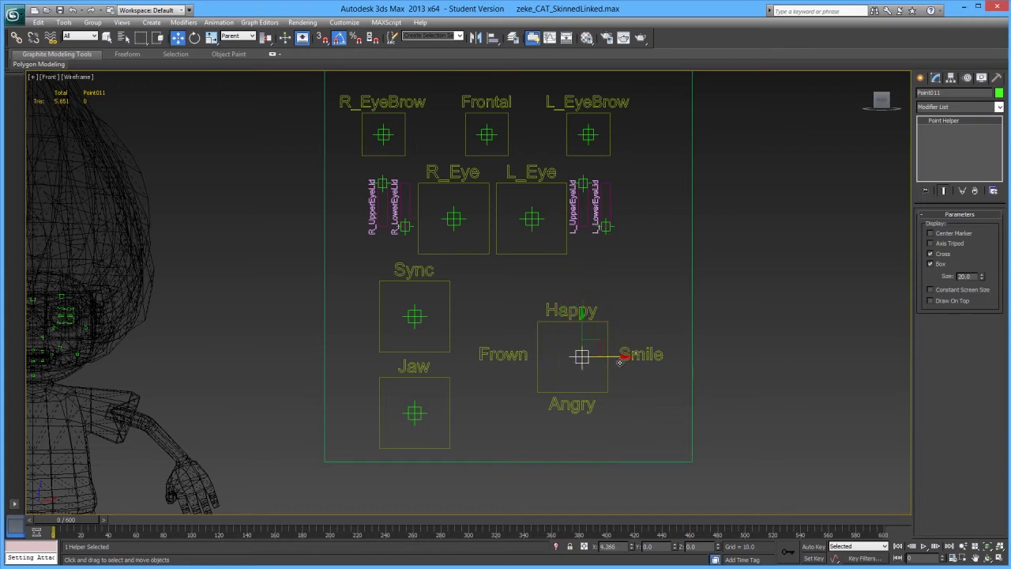
scroll(464, 312, "down", 2)
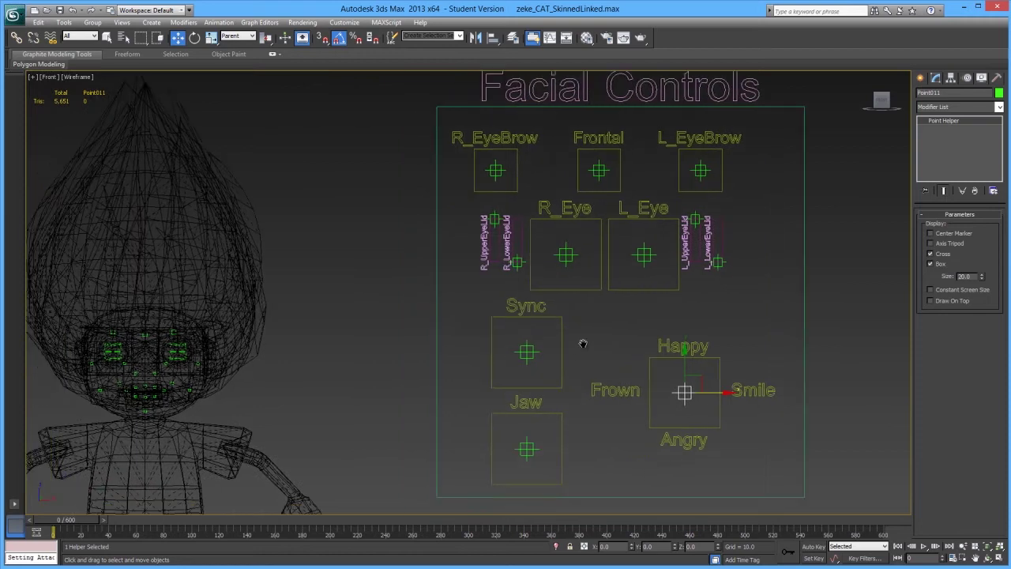
scroll(404, 363, "up", 2)
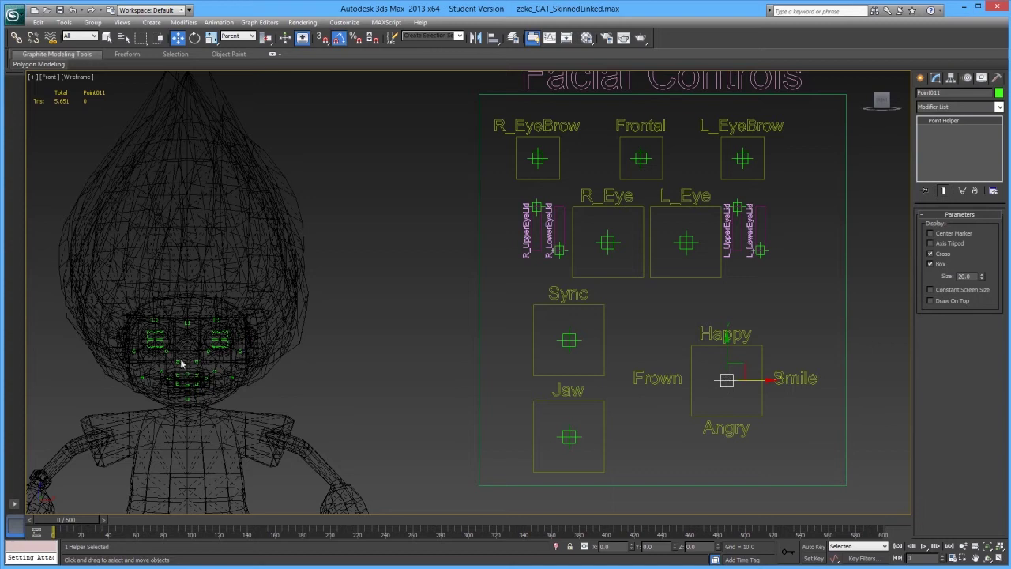
left_click_drag(726, 360, 716, 286)
Deselect Point011, then zoom and pan the Front view to frame the character's head
scroll(649, 321, "down", 2)
scroll(650, 321, "down", 2)
scroll(648, 264, "up", 2)
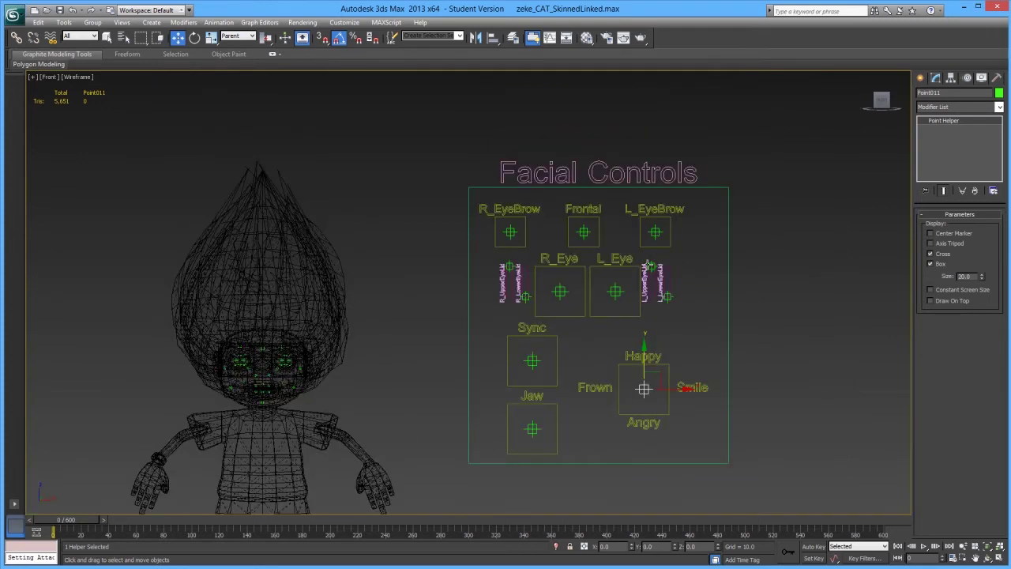
scroll(384, 354, "down", 1)
scroll(361, 355, "up", 1)
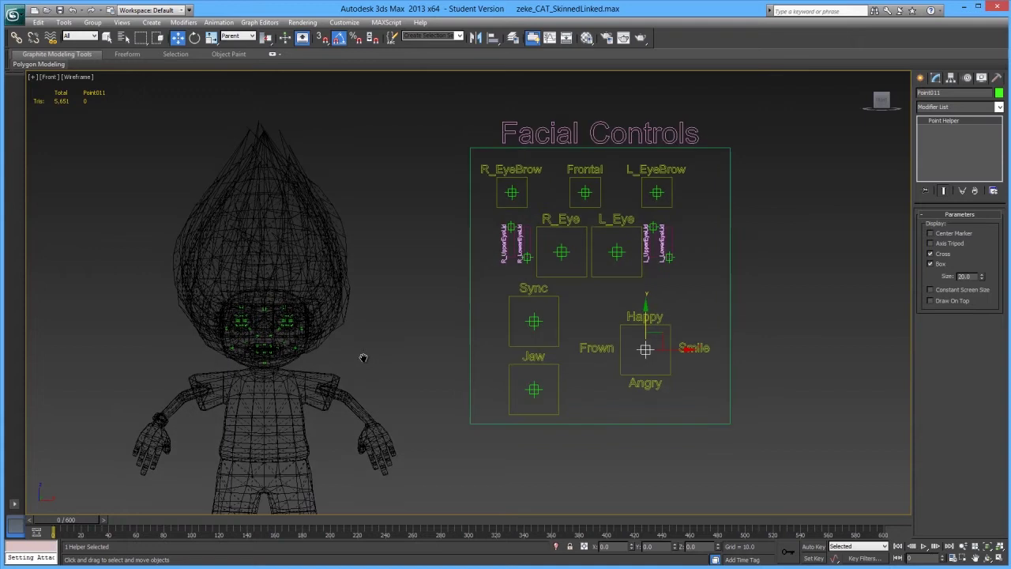
left_click(419, 365)
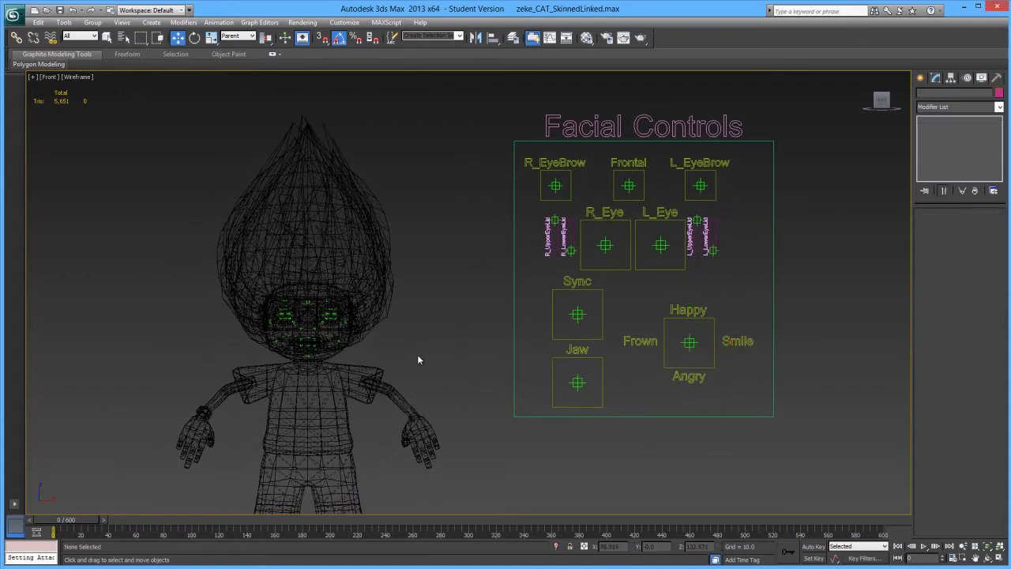
middle_click_drag(419, 360, 390, 346)
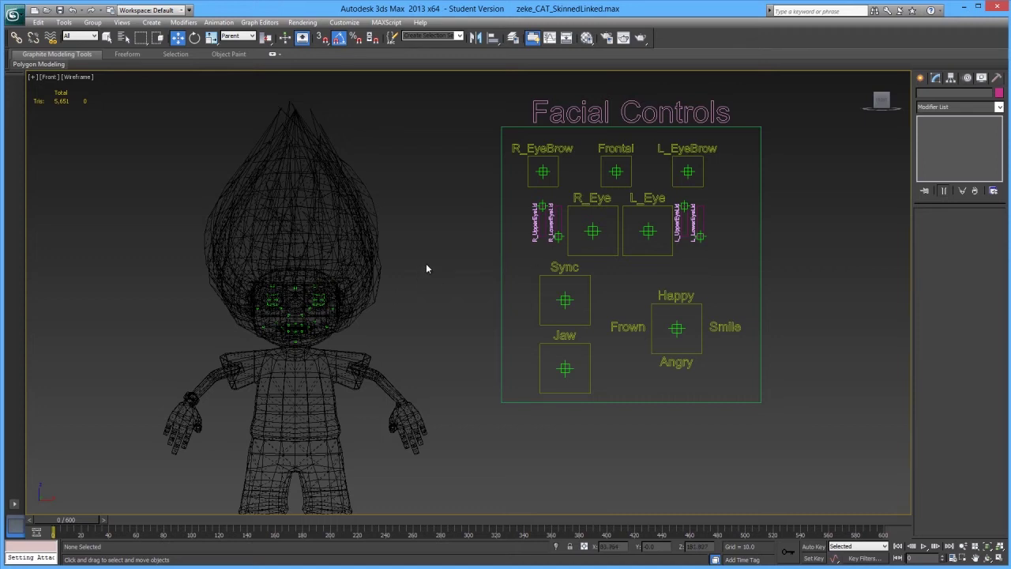
key("shift+z")
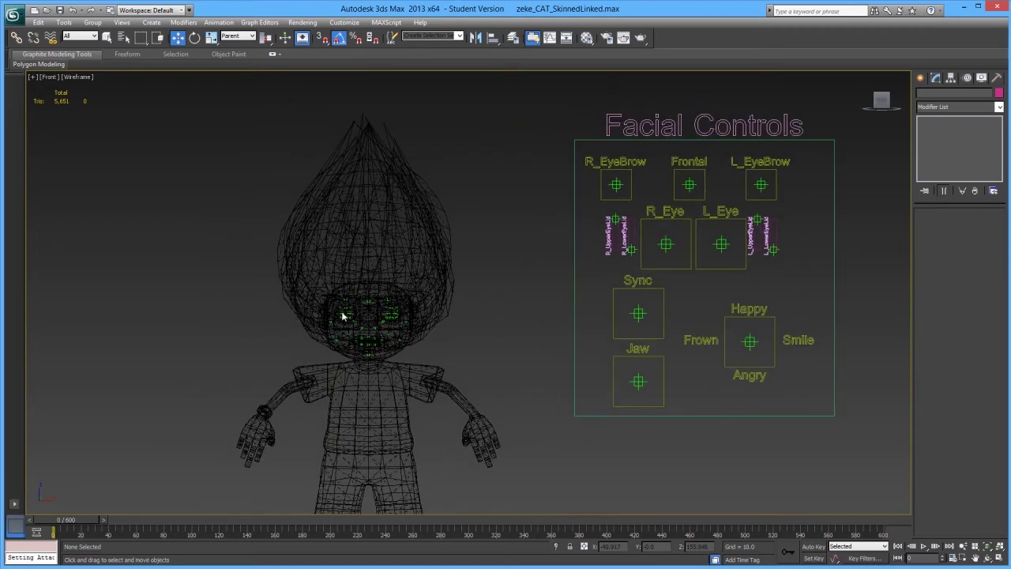
key("shift+z")
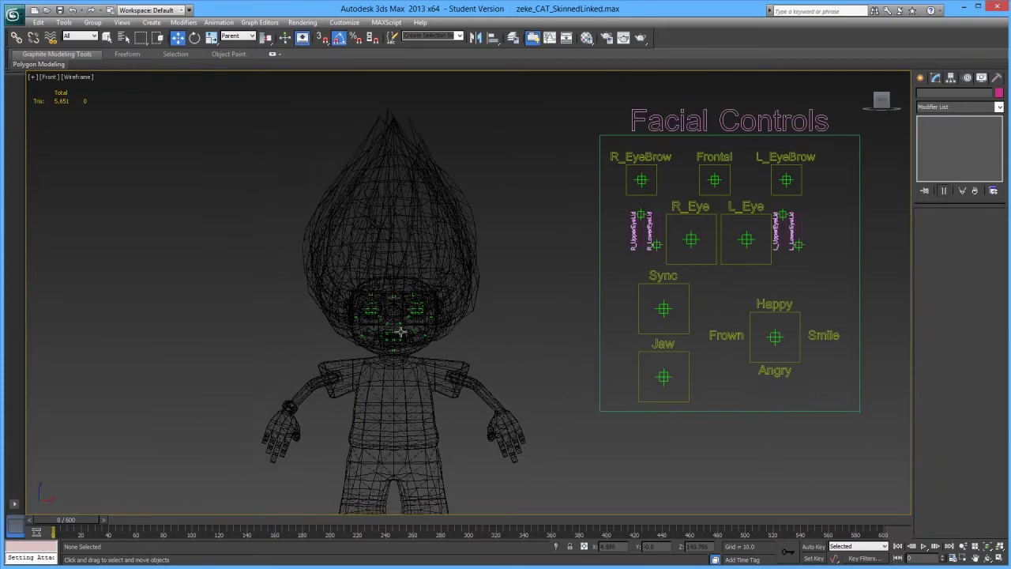
scroll(400, 332, "up", 5)
Unhide all and unfreeze all objects from the viewport right-click menu
middle_click_drag(417, 327, 417, 299, "alt")
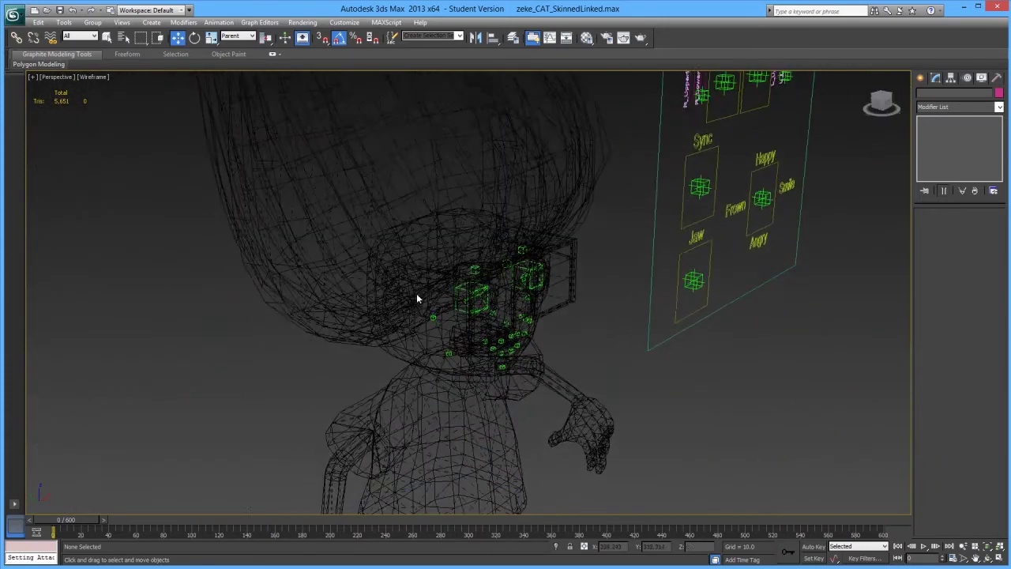
right_click(599, 327)
left_click(612, 290)
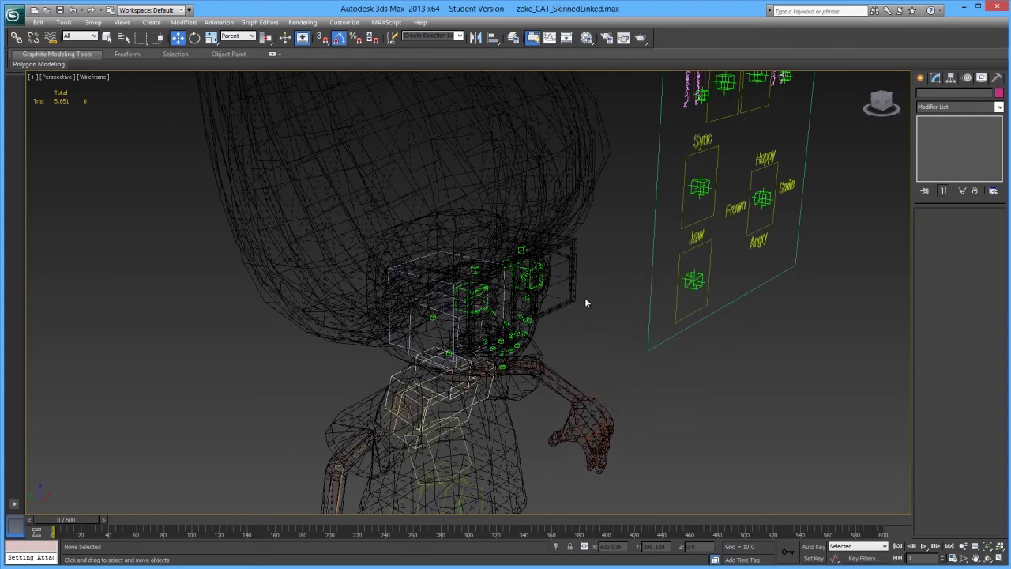
right_click(431, 207)
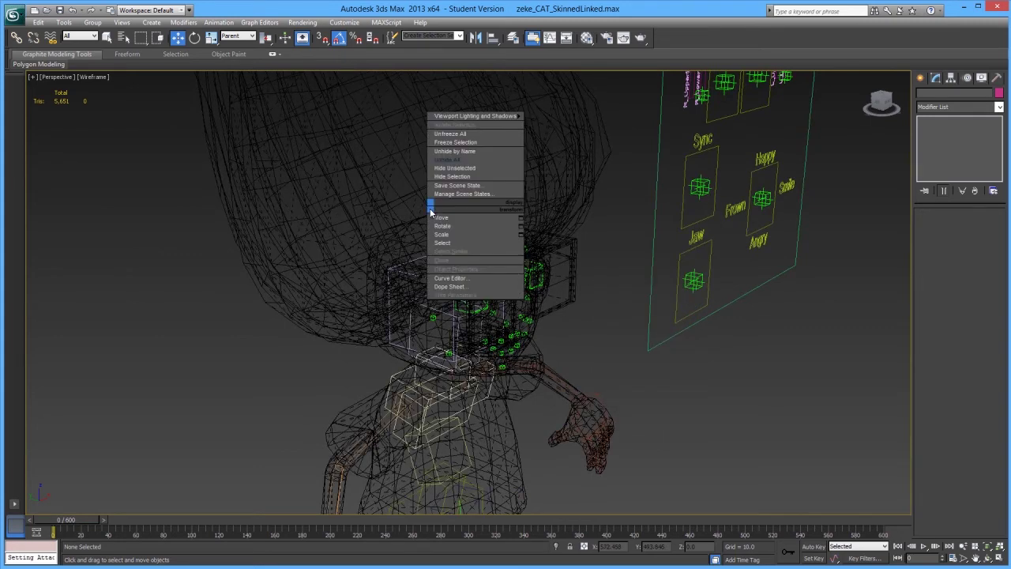
left_click(451, 134)
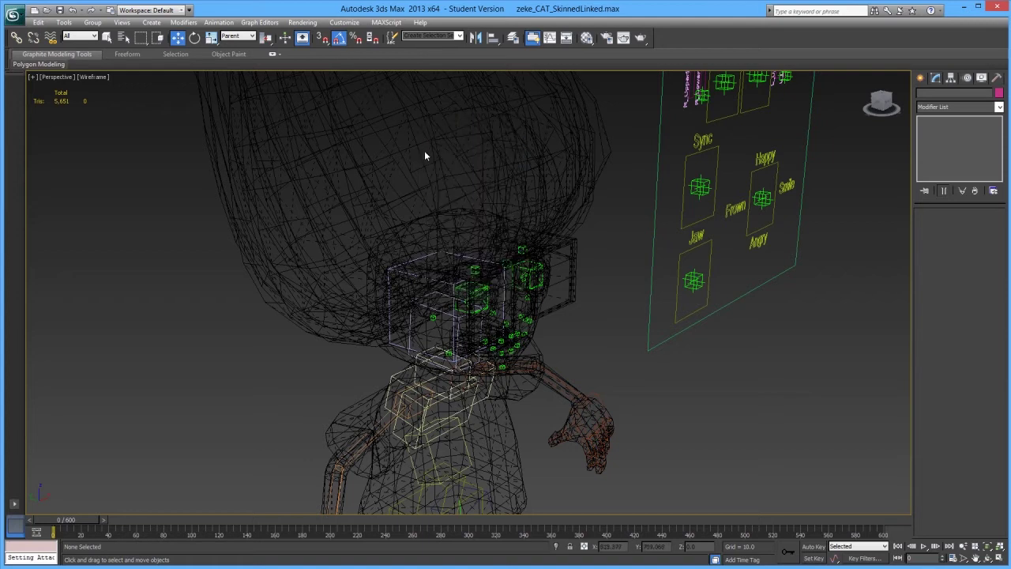
Hide the character mesh, orbit and zoom onto the rig, and select the L_Eye dummy
left_click(432, 149)
right_click(432, 146)
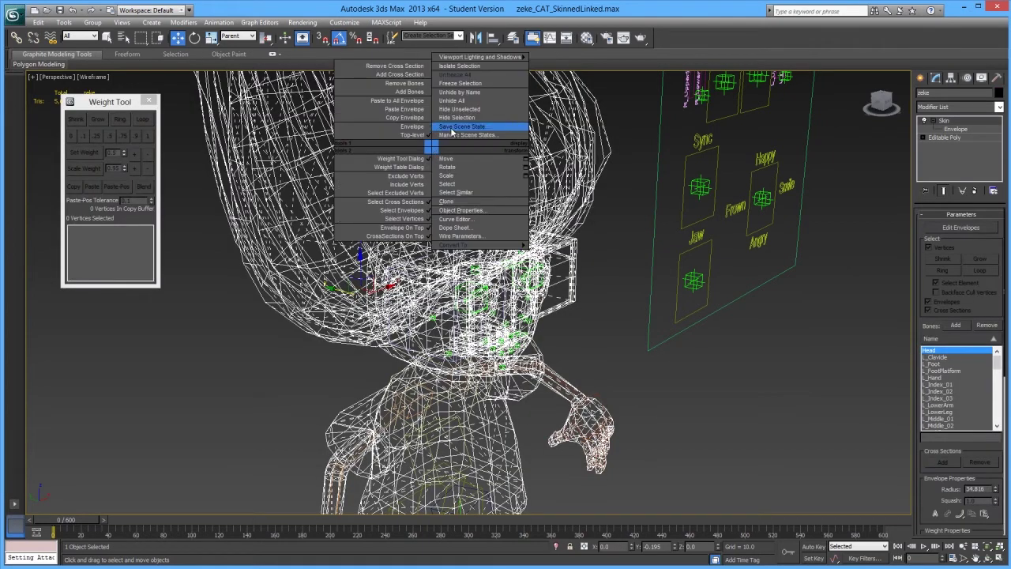
left_click(451, 124)
middle_click_drag(395, 307, 497, 281, "alt")
scroll(388, 352, "up", 4)
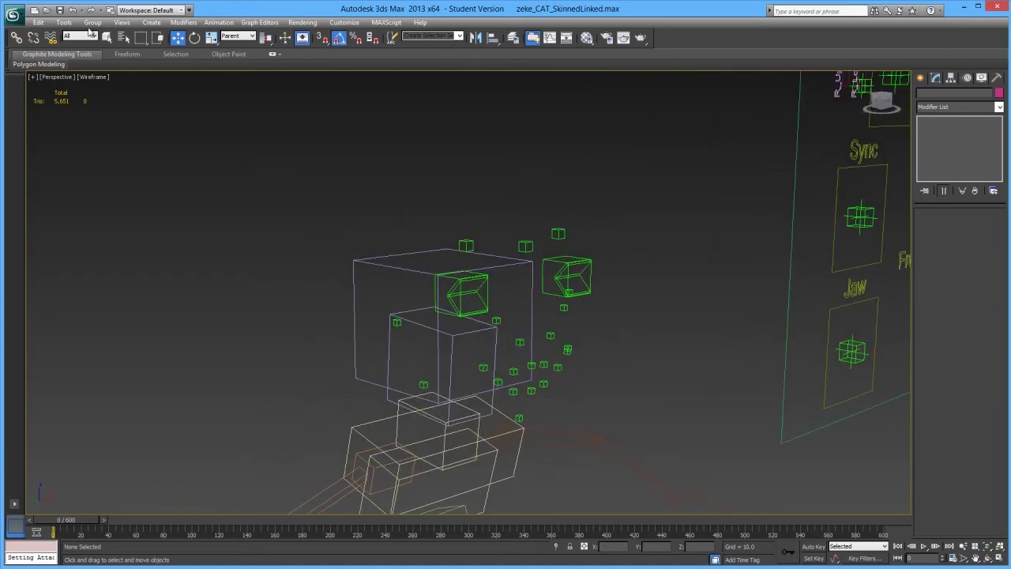
left_click(557, 263)
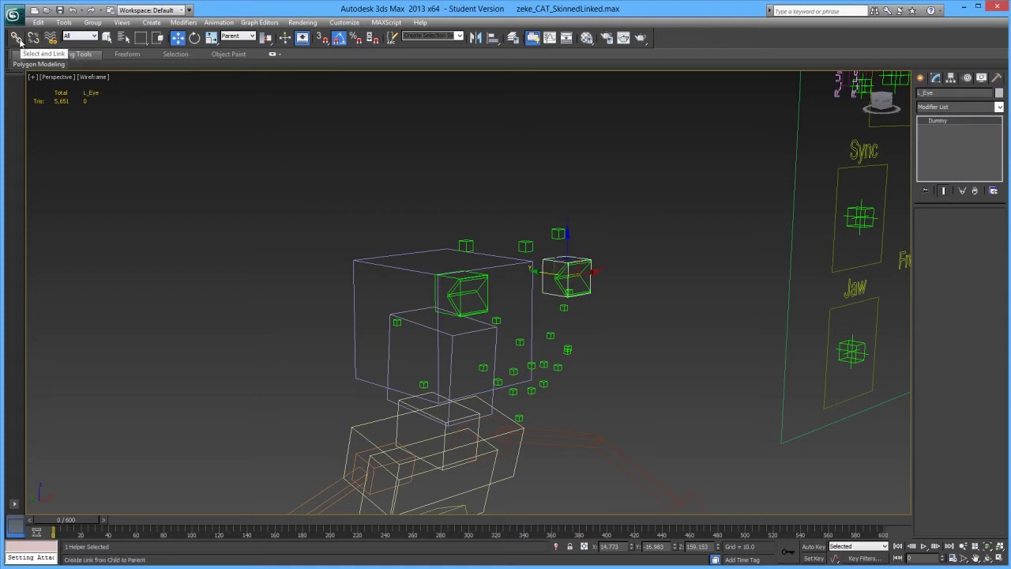
With Select and Link, link L_Eye, L_EyeBrow and Frontal to the head bone
left_click(16, 40)
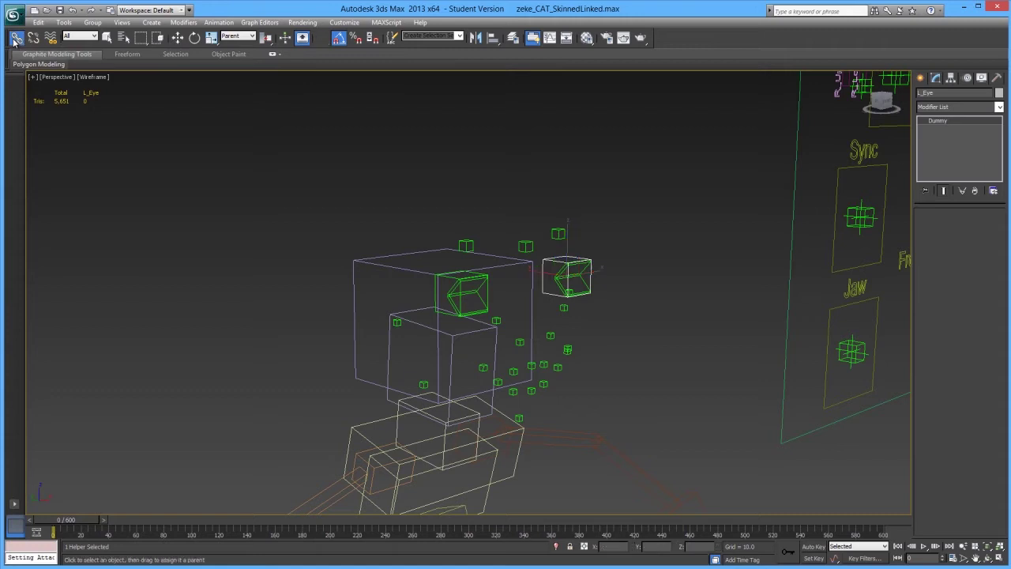
left_click_drag(546, 261, 517, 262)
left_click_drag(556, 235, 523, 263)
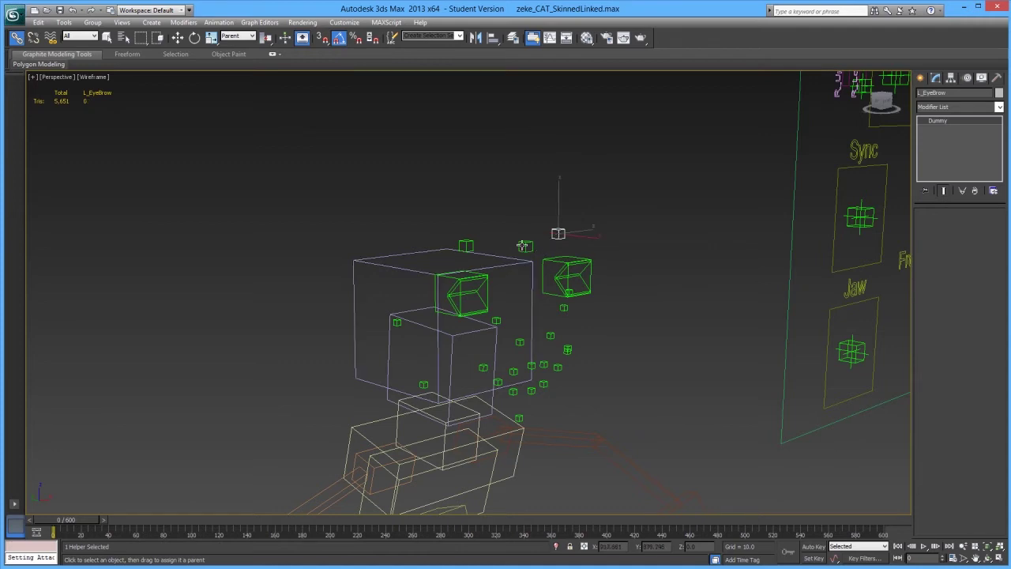
left_click(525, 245)
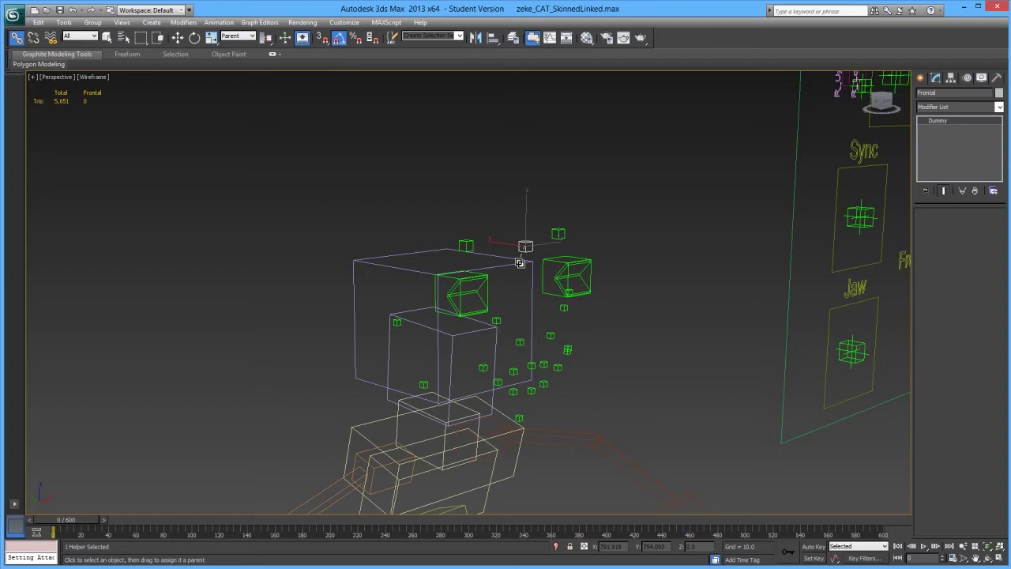
mouse_move(520, 263)
left_mouse_down()
mouse_move(506, 267)
mouse_move(490, 253)
mouse_move(485, 272)
mouse_move(422, 274)
mouse_move(440, 281)
mouse_move(413, 269)
mouse_move(452, 305)
mouse_move(433, 292)
mouse_move(429, 270)
mouse_move(553, 270)
mouse_move(524, 259)
mouse_move(562, 284)
mouse_move(515, 261)
mouse_move(535, 262)
mouse_move(537, 272)
left_mouse_up()
Link R_CheekBone, R_LevatorUpper, R_Cheek and L_CheekBone to the head bone
left_click_drag(396, 325, 398, 322)
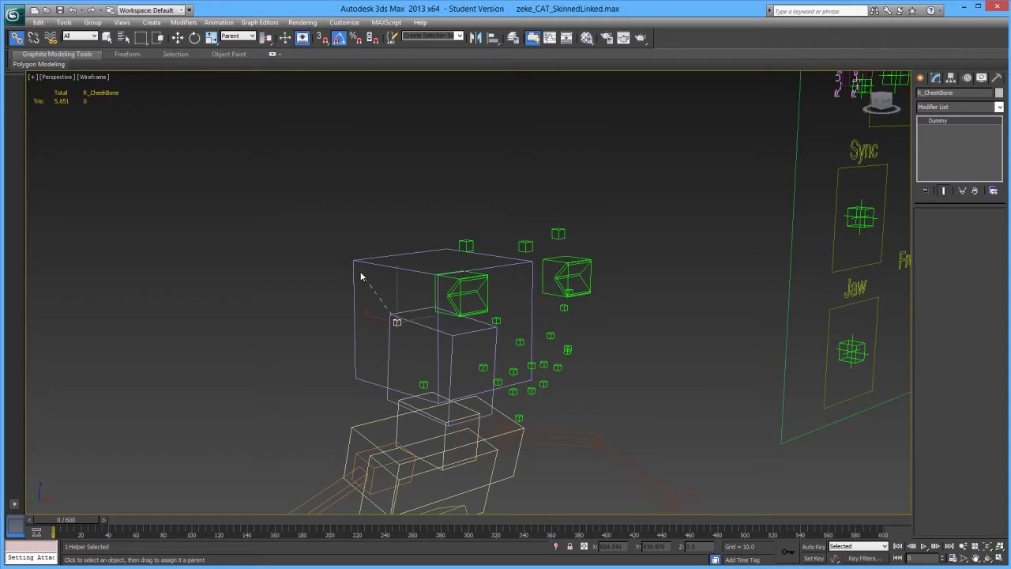
left_click_drag(360, 276, 356, 264)
left_click_drag(497, 320, 496, 268)
left_click_drag(424, 385, 401, 384)
middle_click_drag(494, 388, 505, 372, "alt")
left_click_drag(630, 300, 577, 298)
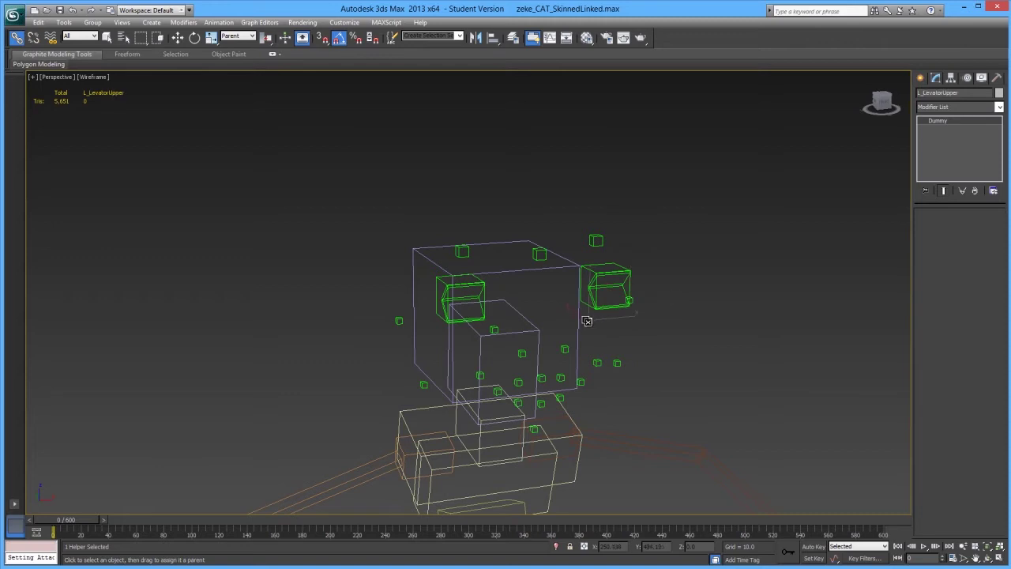
Link L_Cheek, L_Buccinator, L_Risorius, L_LevatorLower, R_Levator and R_Buccinator to the head
left_click(617, 365)
left_click(597, 361)
left_click(579, 380)
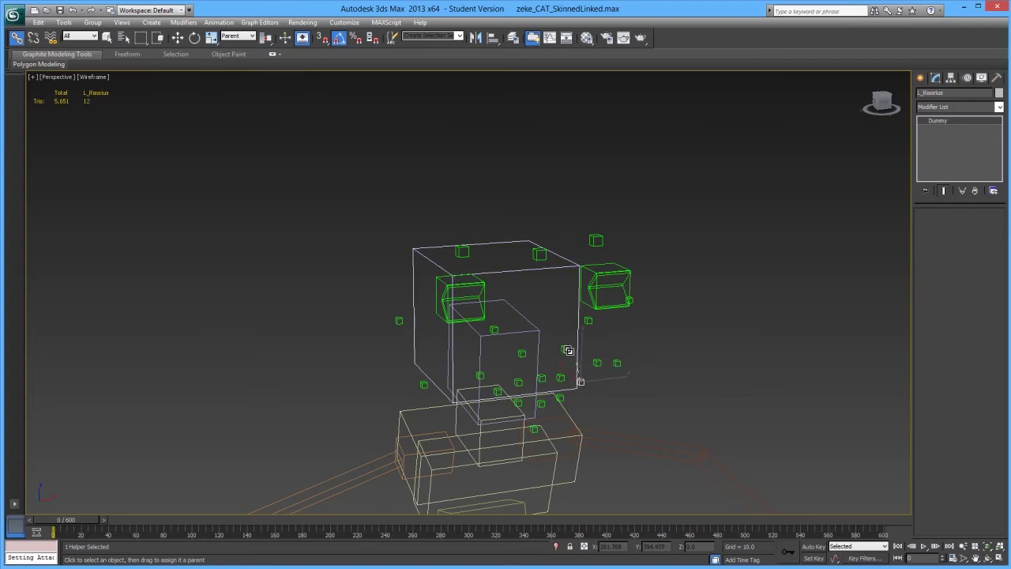
left_click(564, 349)
middle_click_drag(566, 370, 516, 360, "alt")
left_click(526, 331)
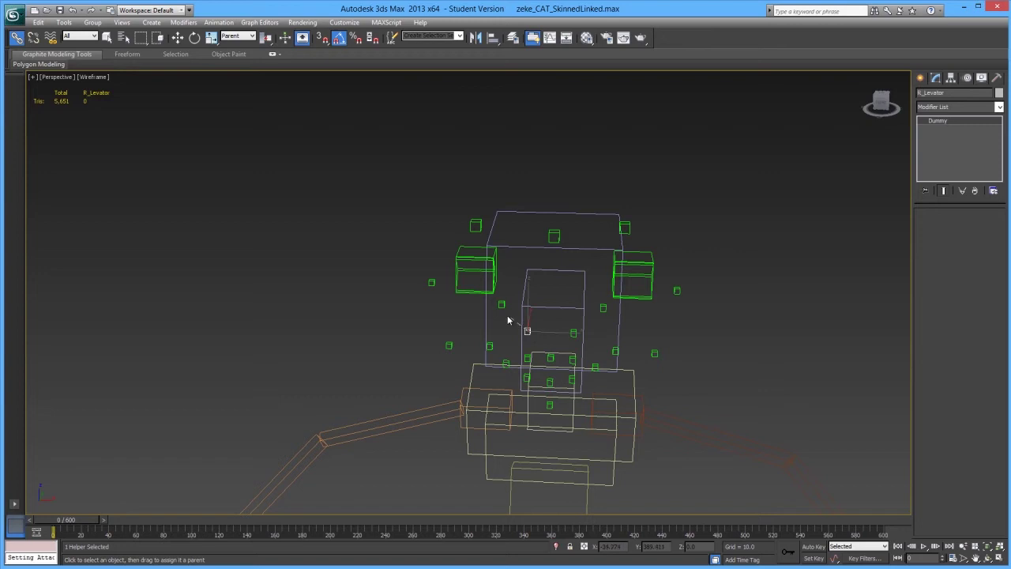
left_click_drag(483, 313, 485, 359)
Link the Jaw, both lower lips, the upper lip helpers and both eyebrows to the head bone
middle_click_drag(548, 399, 545, 408, "alt")
left_click_drag(544, 408, 474, 376)
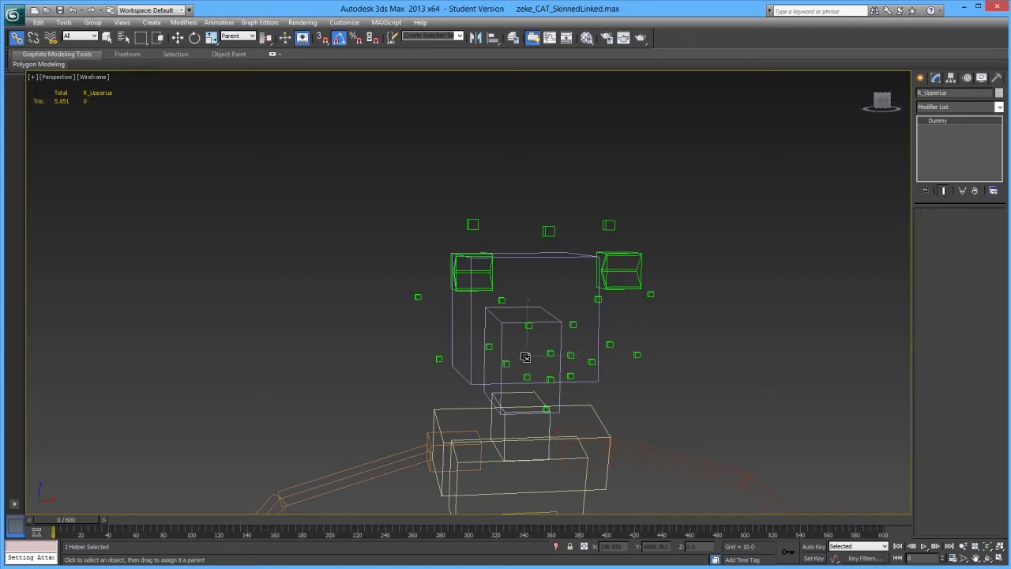
left_click_drag(527, 377, 472, 383)
left_click_drag(586, 376, 577, 319)
middle_click_drag(526, 266, 537, 286)
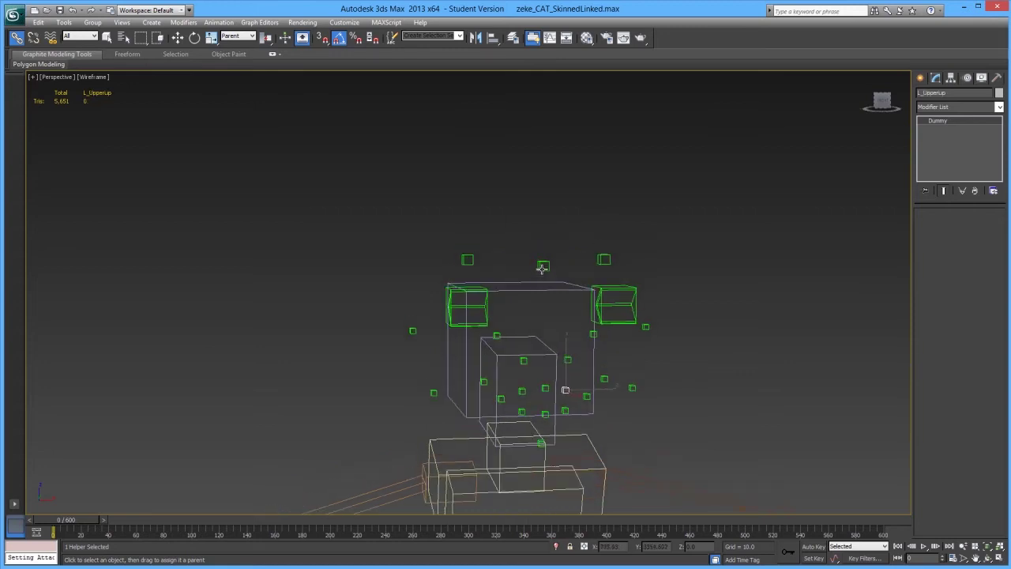
left_click_drag(542, 268, 537, 287)
left_click_drag(467, 260, 515, 287)
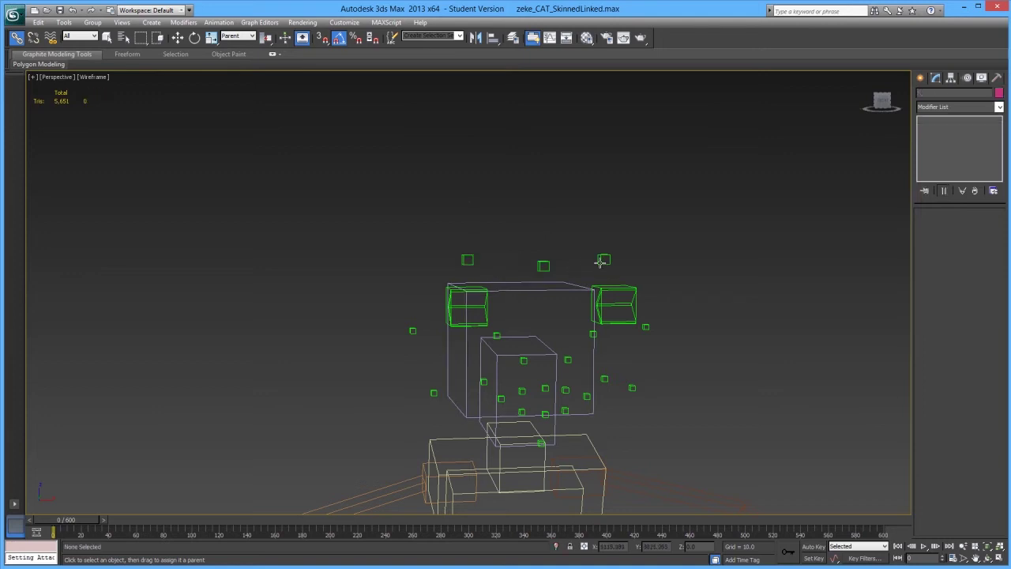
left_click_drag(600, 262, 578, 289)
middle_click_drag(515, 309, 519, 339, "alt")
Rotate the head to check the linked dummies follow, then cancel the rotation
key("w")
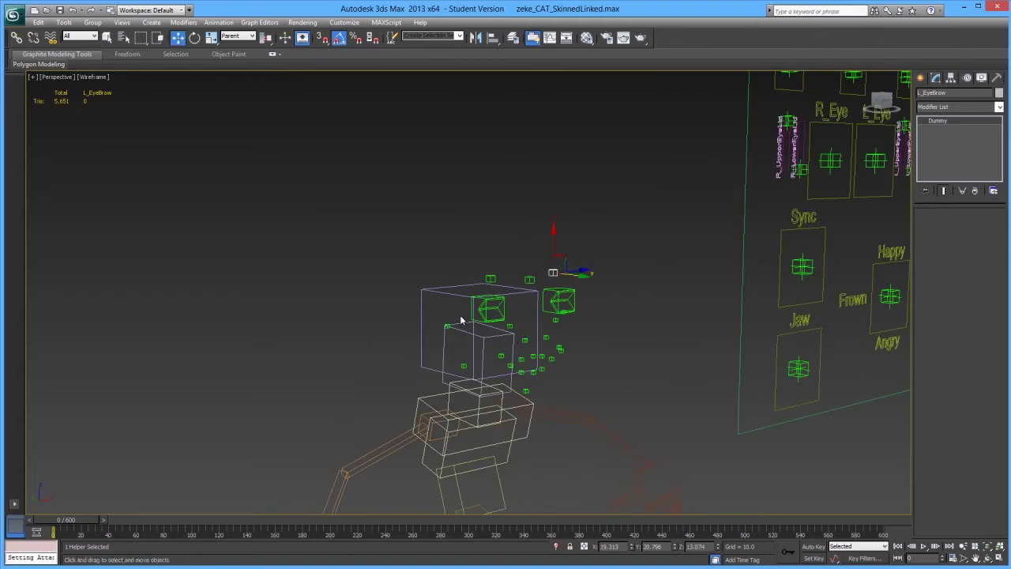
left_click(471, 326)
key("e")
mouse_move(489, 324)
left_mouse_down()
mouse_move(487, 306)
mouse_move(472, 310)
mouse_move(524, 341)
mouse_move(489, 314)
mouse_move(499, 321)
left_mouse_up()
right_click(500, 321)
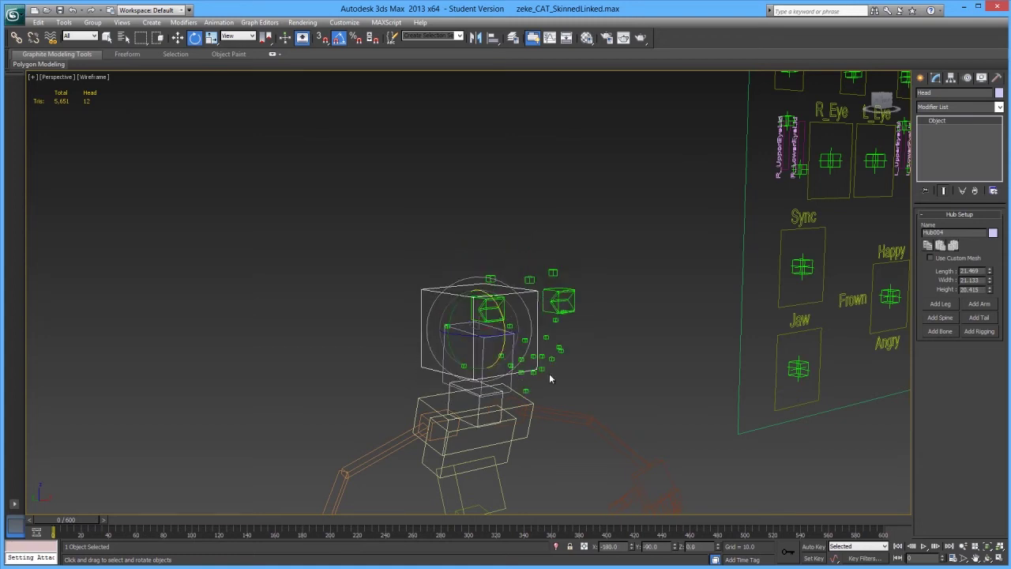
scroll(513, 371, "up", 2)
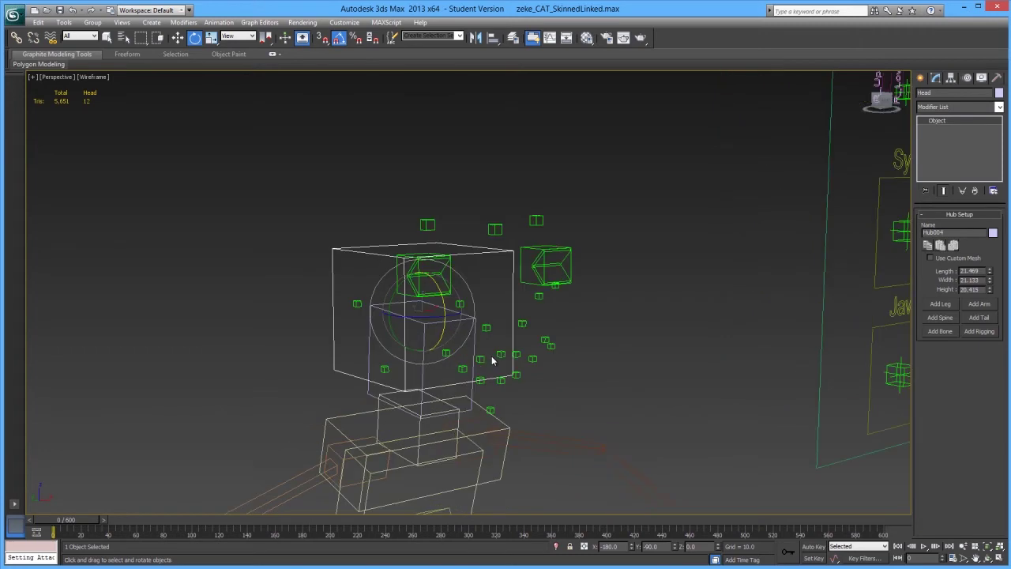
With Select and Link, drag the UpperLip helper onto the Head box
left_click(38, 64)
left_click(16, 37)
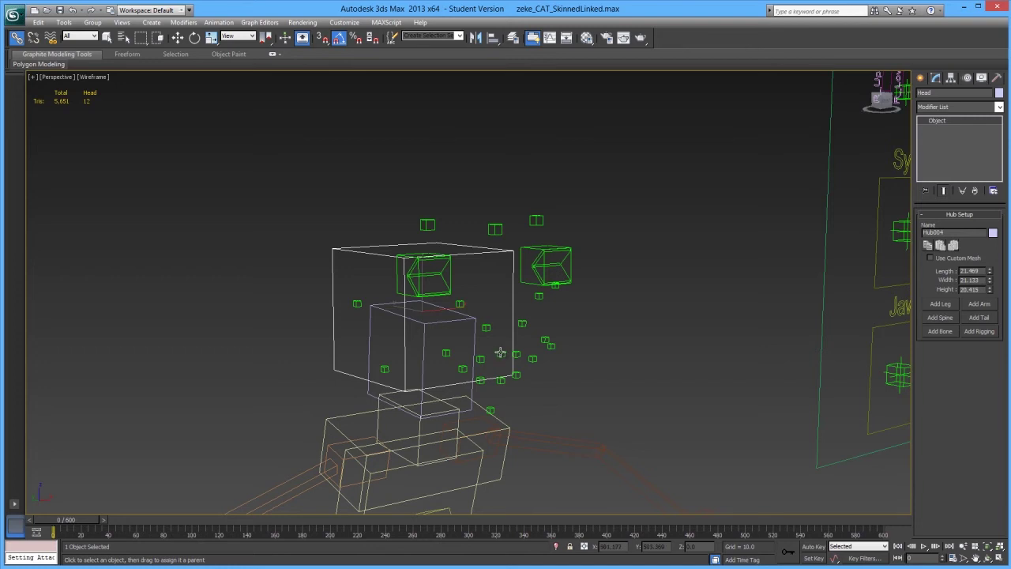
left_click_drag(501, 352, 512, 307)
Re-test with a cancelled head rotation, then orbit and pan around the rig
key("w")
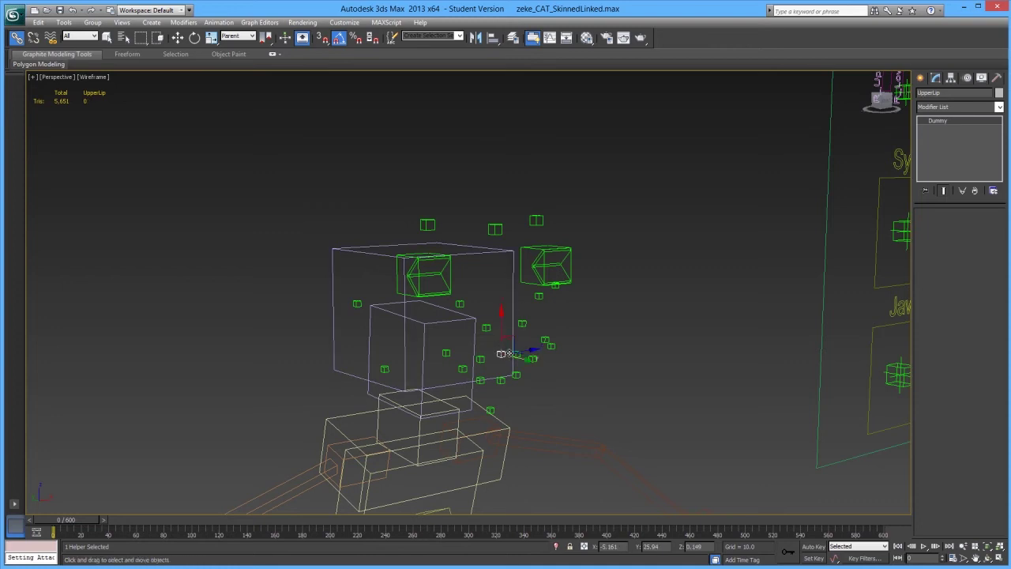
left_click(501, 316)
scroll(464, 319, "down", 3)
key("e")
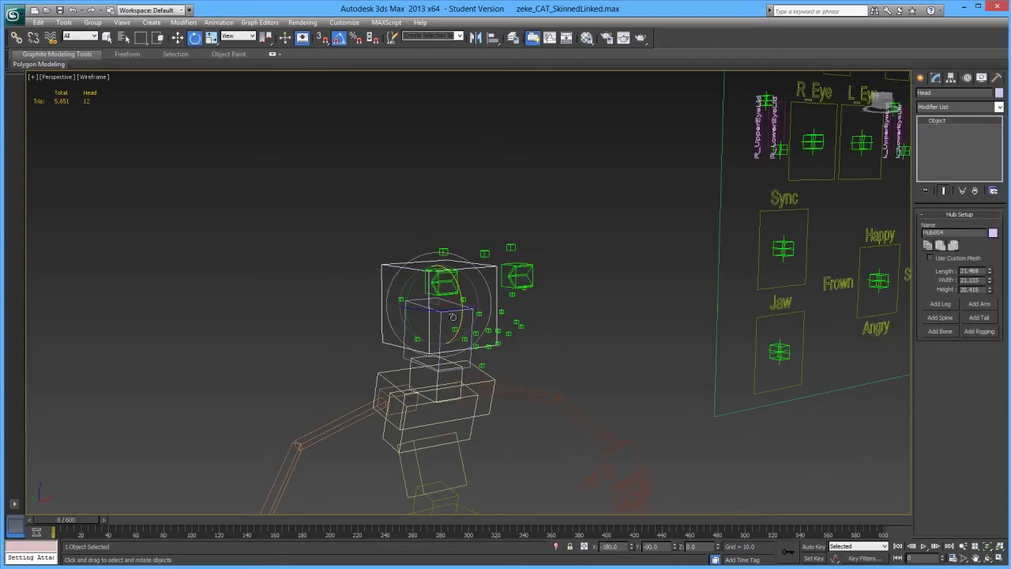
left_click_drag(452, 310, 542, 316)
right_click(542, 316)
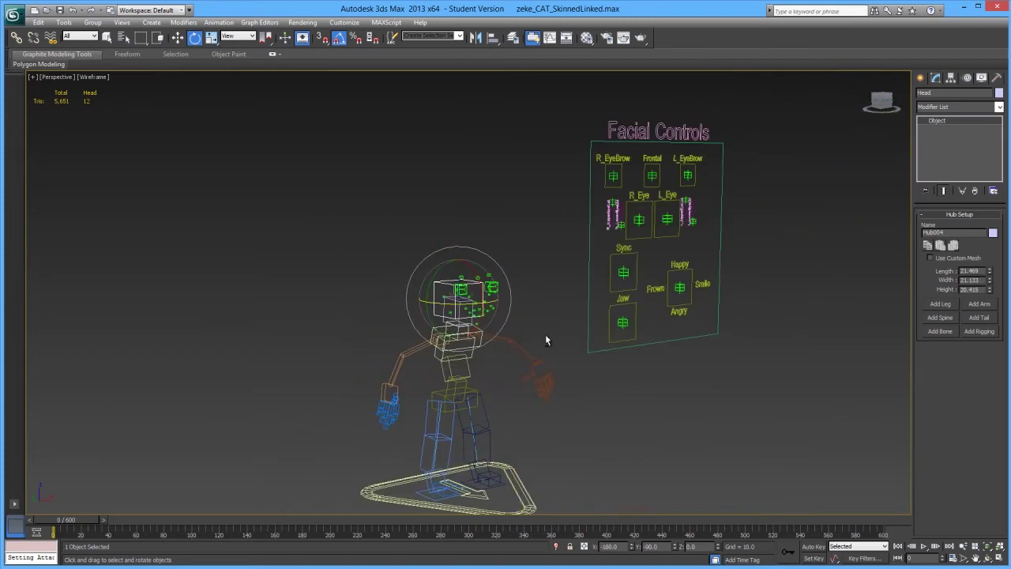
middle_click_drag(445, 335, 538, 362, "alt")
middle_click_drag(582, 265, 450, 319)
Clear the head selection, orbit and zoom around the rig, and select the L_Risorius helper
left_click(507, 257)
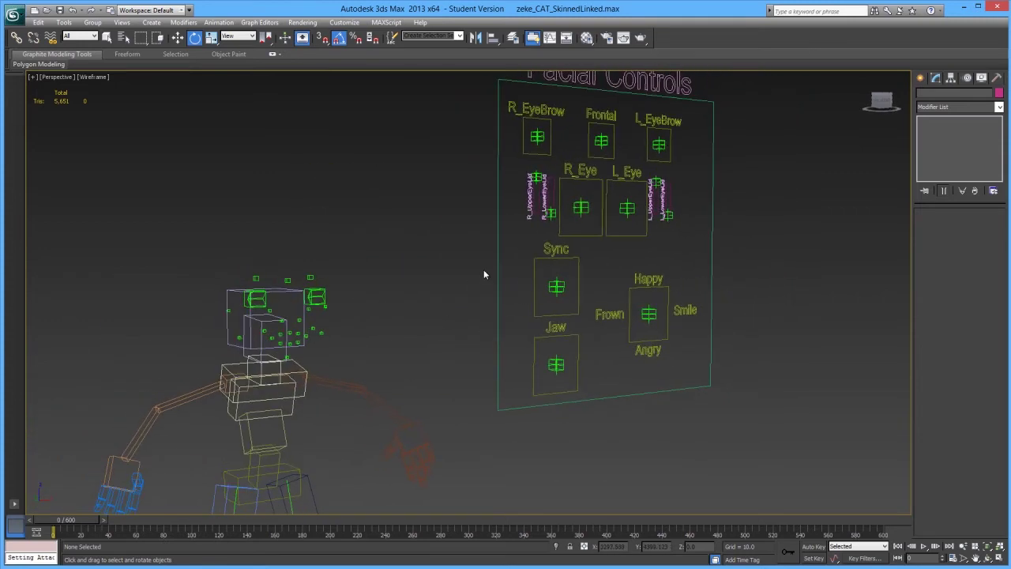
middle_click_drag(377, 318, 451, 334, "alt")
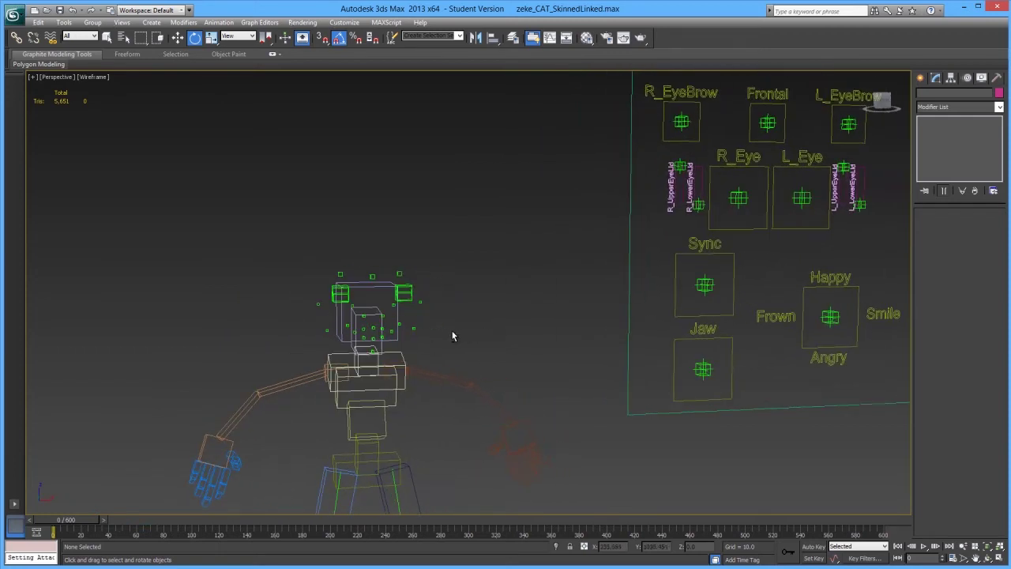
scroll(468, 319, "up", 3)
scroll(468, 320, "up", 2)
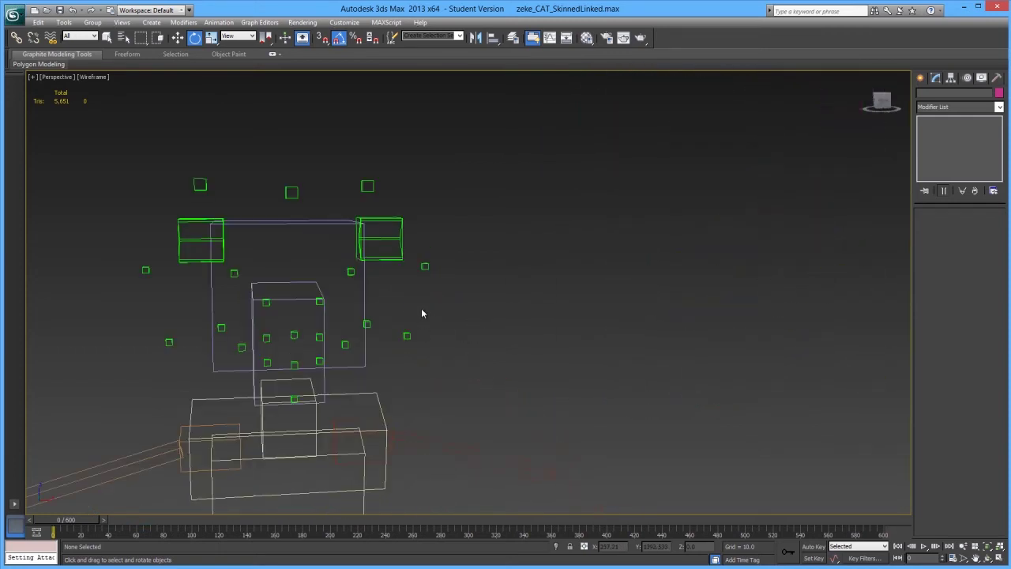
scroll(421, 308, "down", 5)
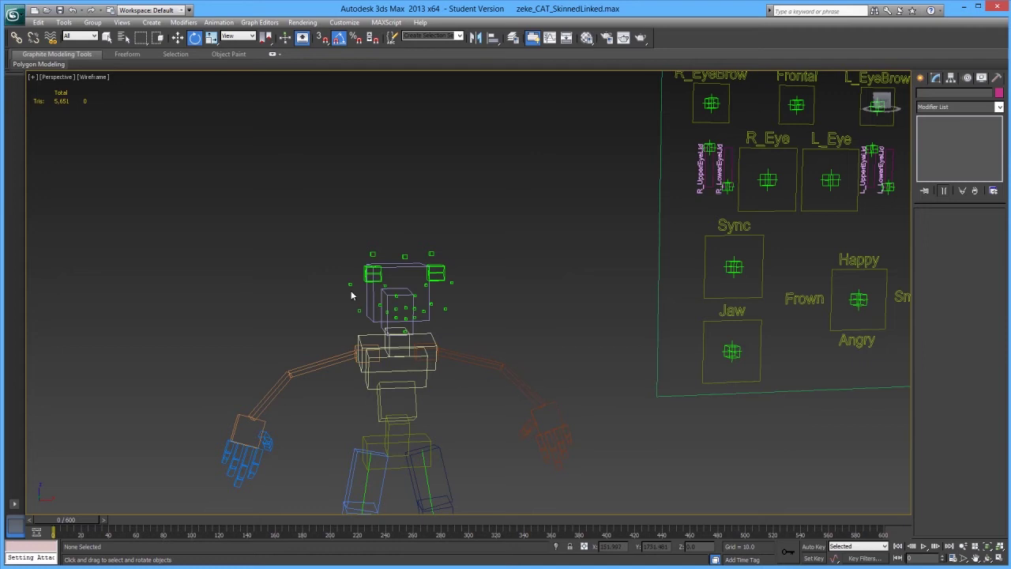
scroll(447, 307, "down", 2)
scroll(414, 295, "up", 5)
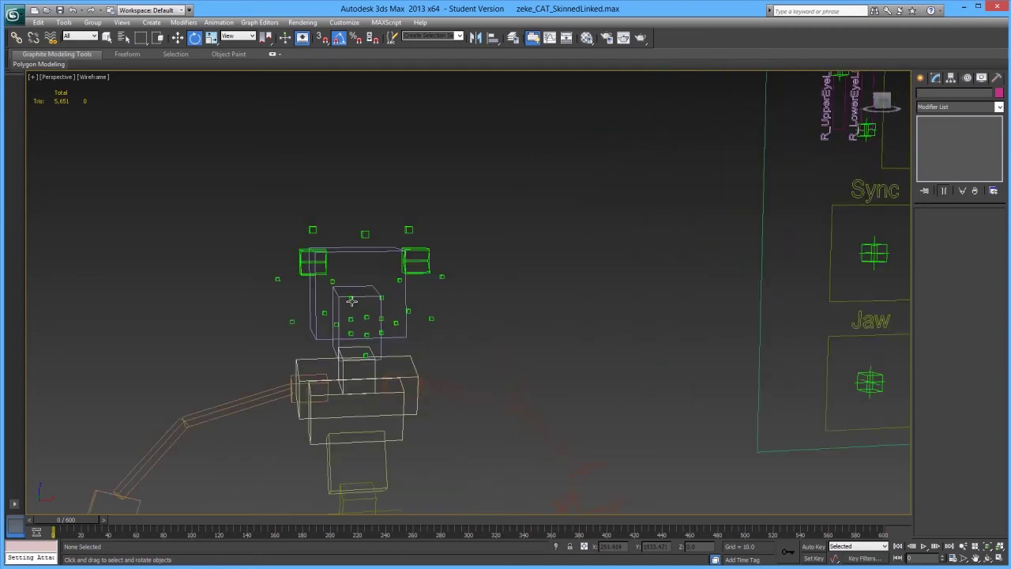
scroll(478, 315, "up", 3)
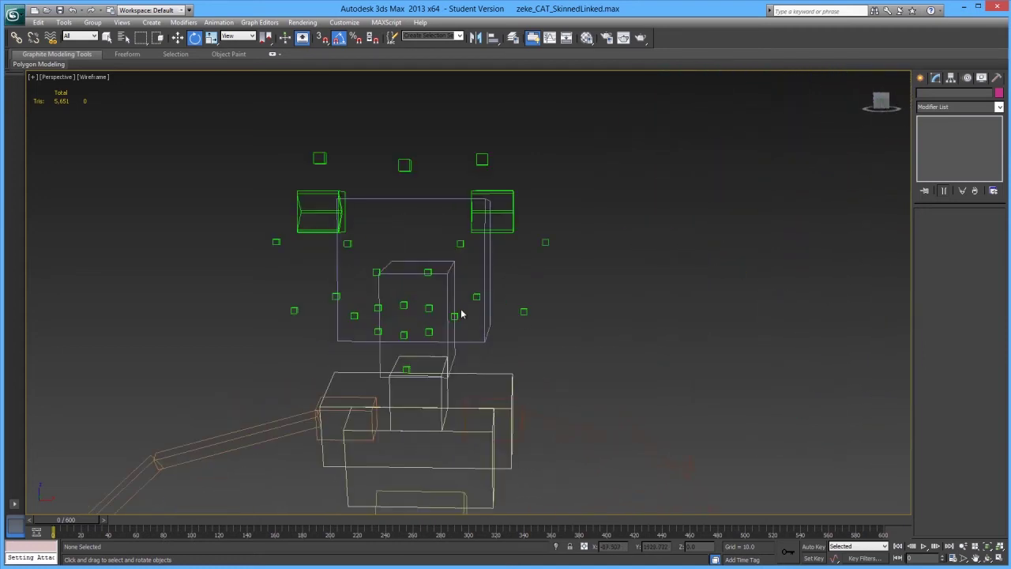
left_click(450, 314)
scroll(458, 315, "down", 3)
key("w")
middle_click_drag(460, 313, 600, 343, "alt")
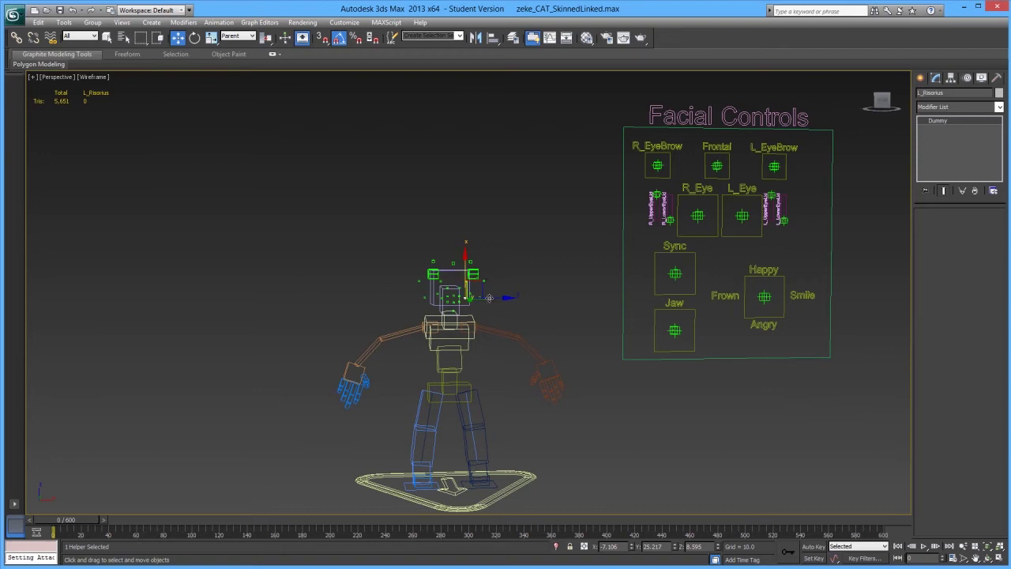
Switch to Front view and pan and zoom to show the rig and board face-on
scroll(473, 310, "up", 5)
scroll(474, 286, "down", 3)
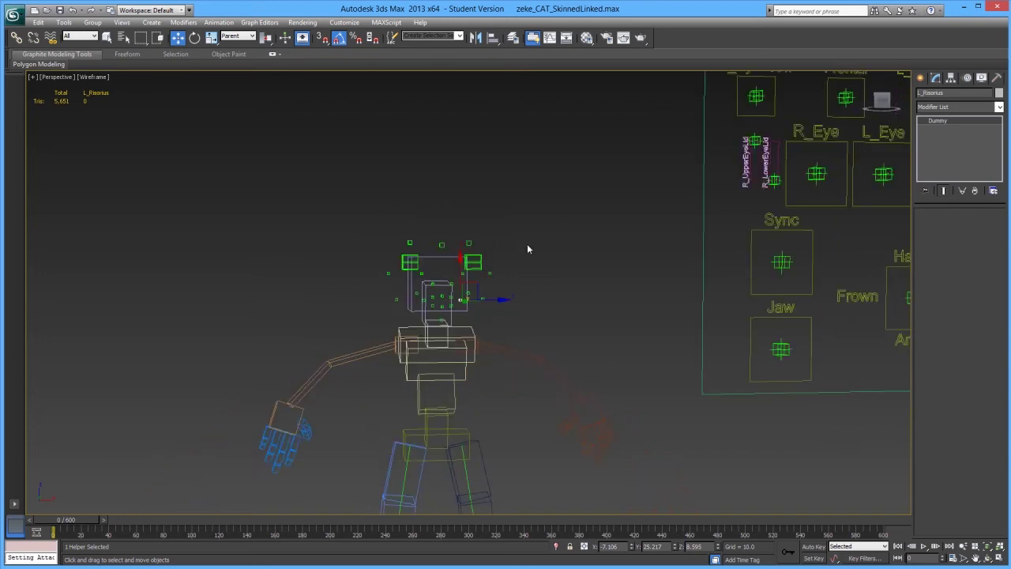
scroll(590, 266, "down", 3)
scroll(528, 271, "up", 3)
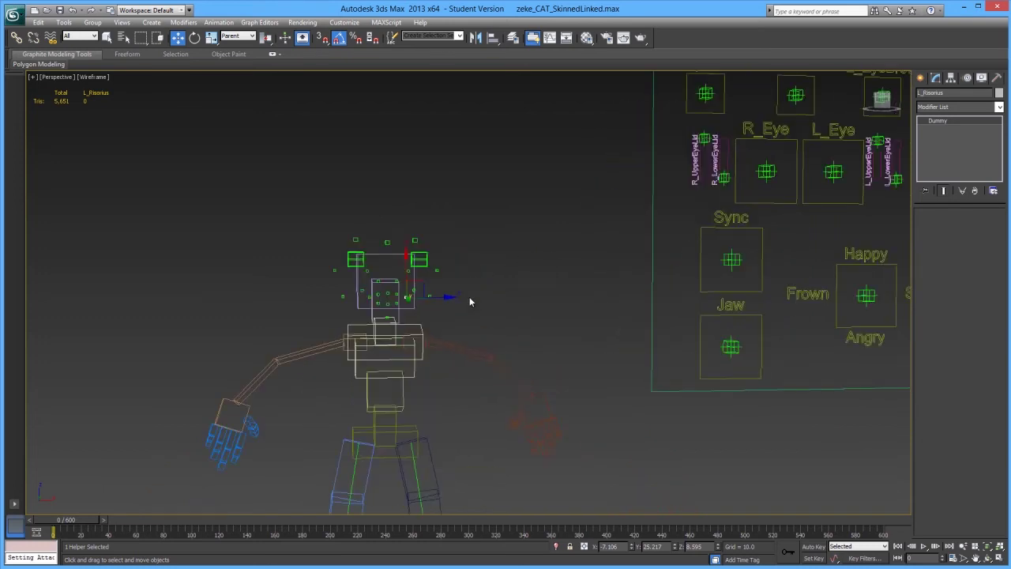
middle_click_drag(470, 301, 427, 312)
scroll(543, 310, "down", 4)
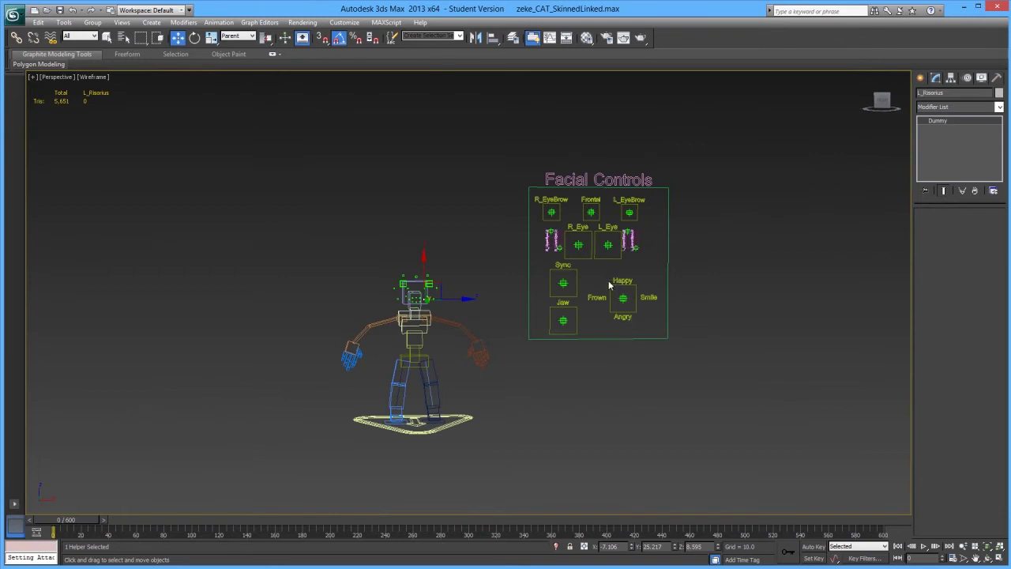
key("f")
middle_click_drag(534, 258, 490, 237)
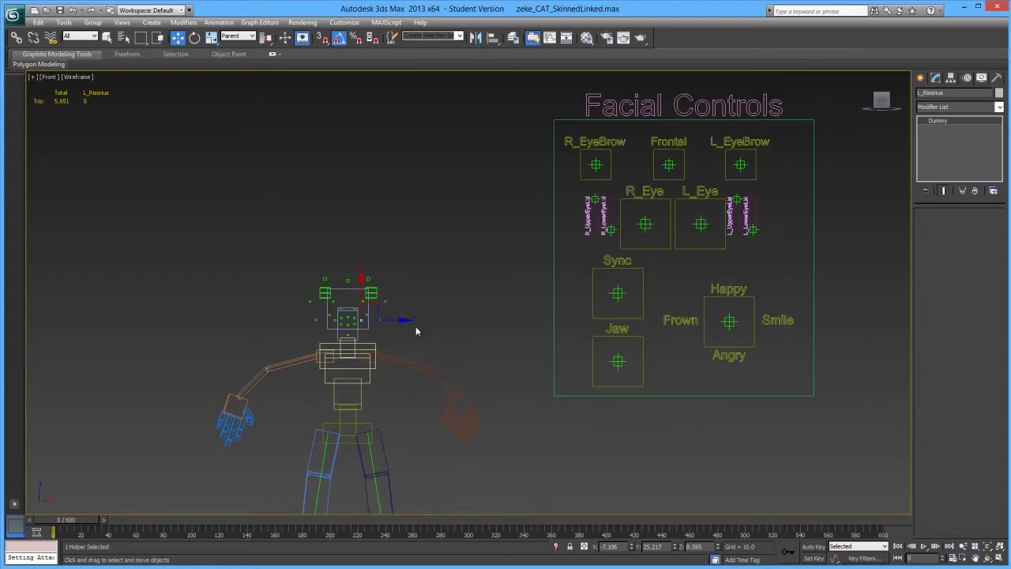
scroll(571, 327, "up", 2)
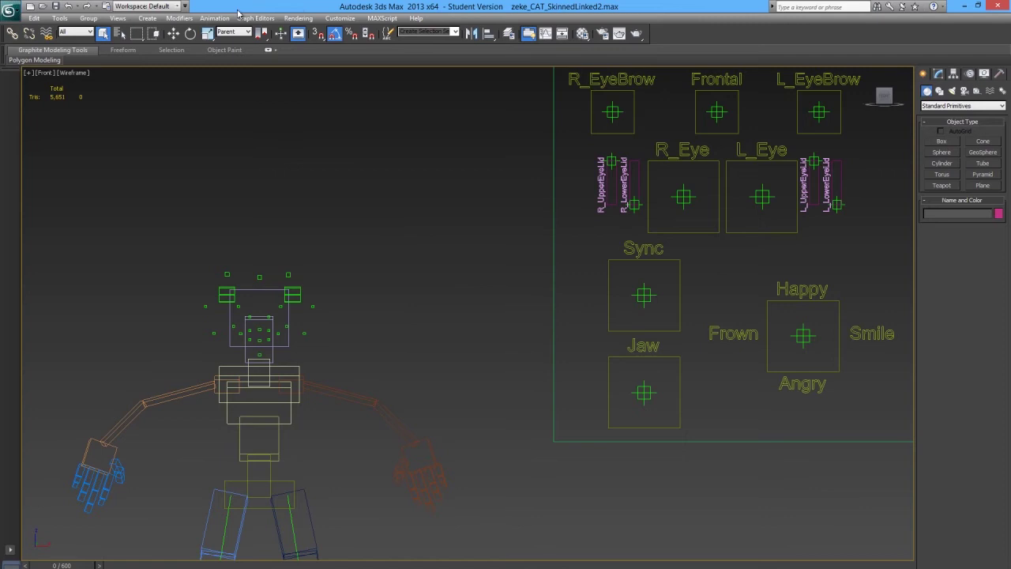
Open the Reaction Manager from the Animation menu and move its window up and left
left_click(209, 19)
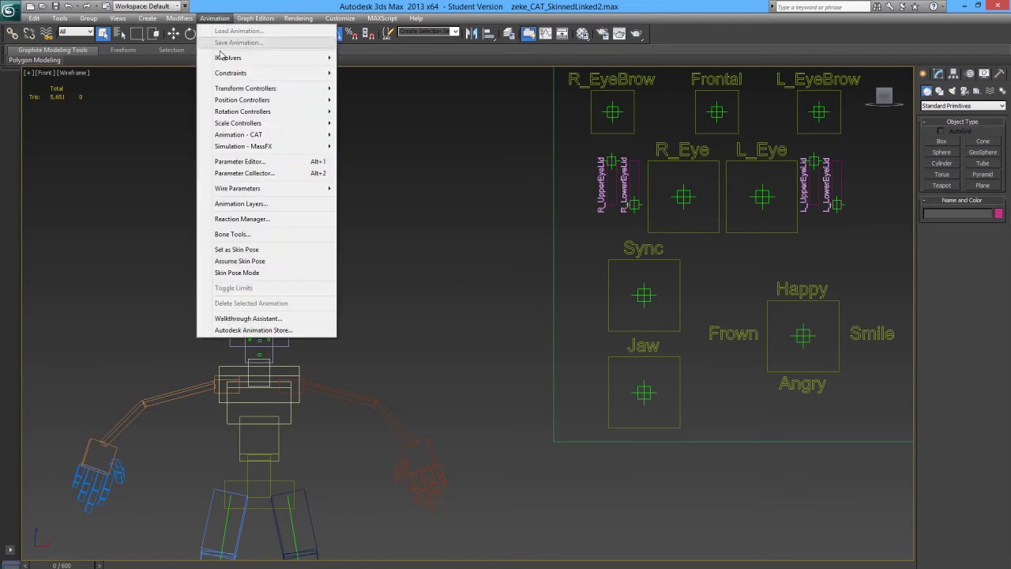
left_click(241, 219)
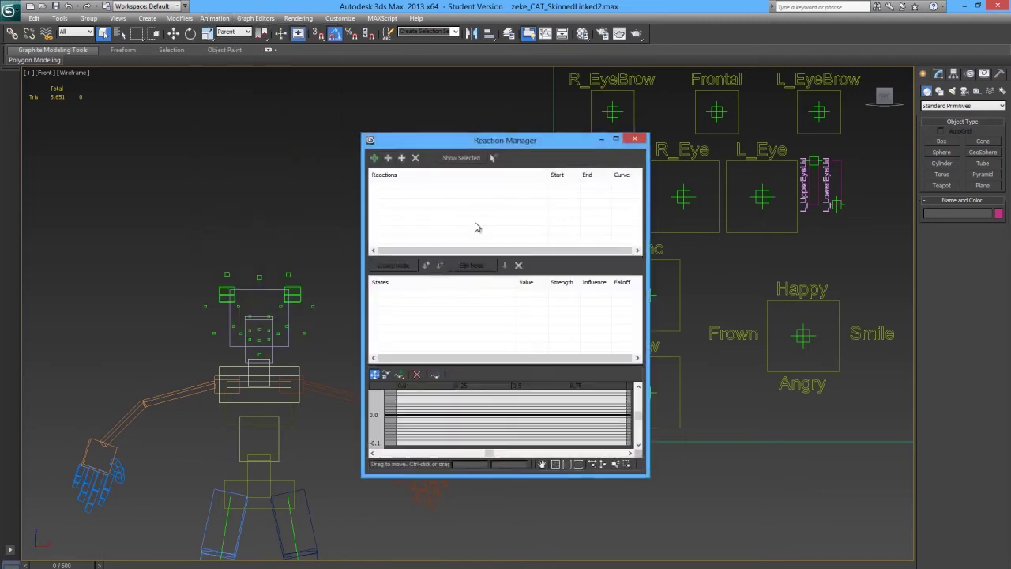
left_click_drag(460, 142, 445, 119)
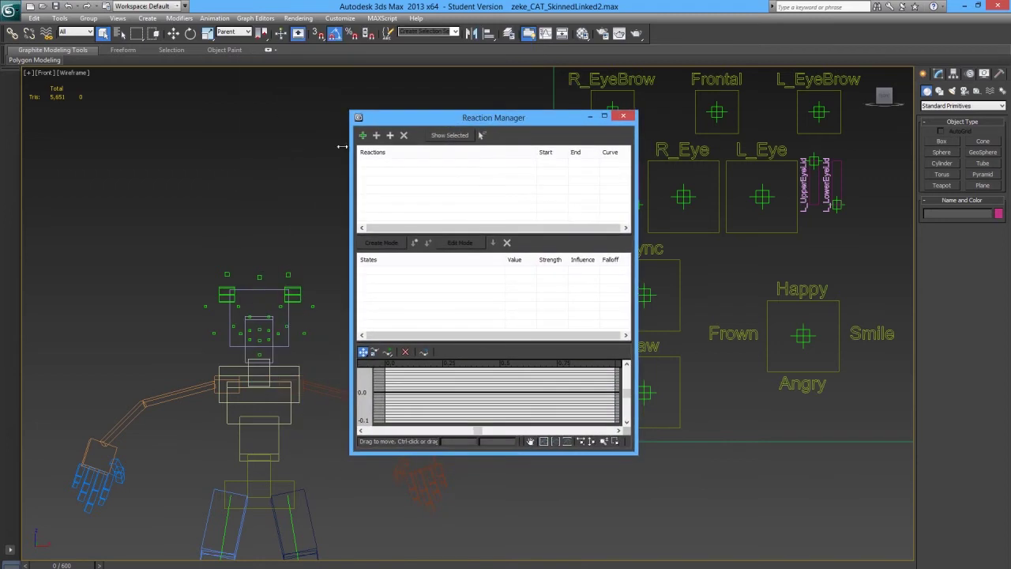
Cancel the first master pick and select the Happy/Smile control point with the Move tool
left_click(362, 136)
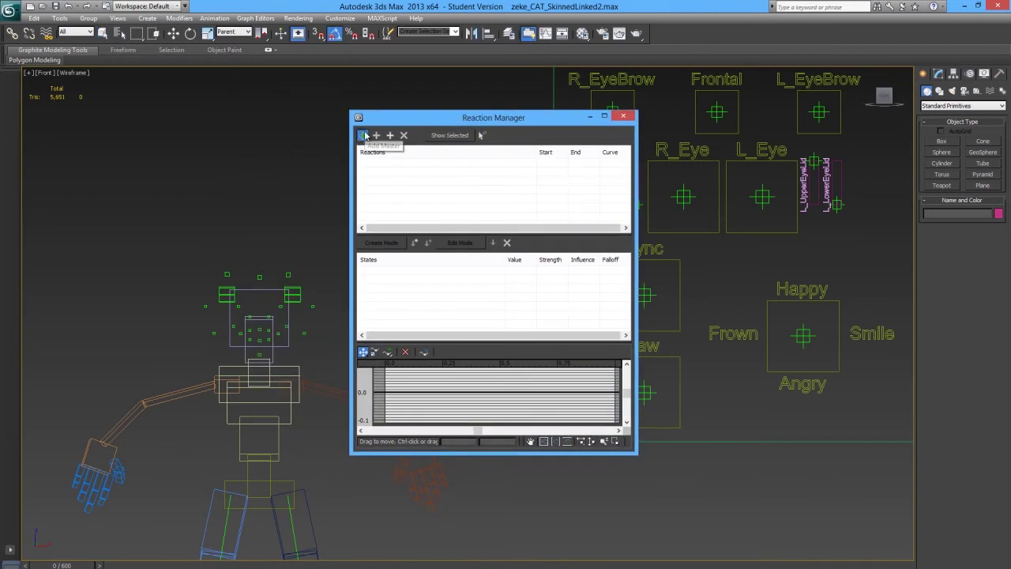
left_click(803, 335)
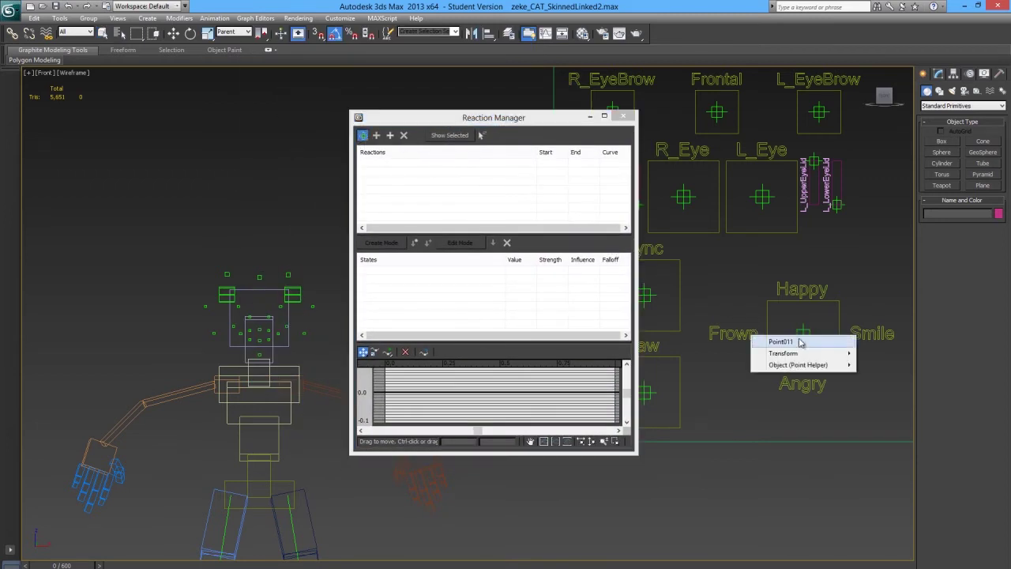
mouse_move(790, 353)
mouse_move(712, 357)
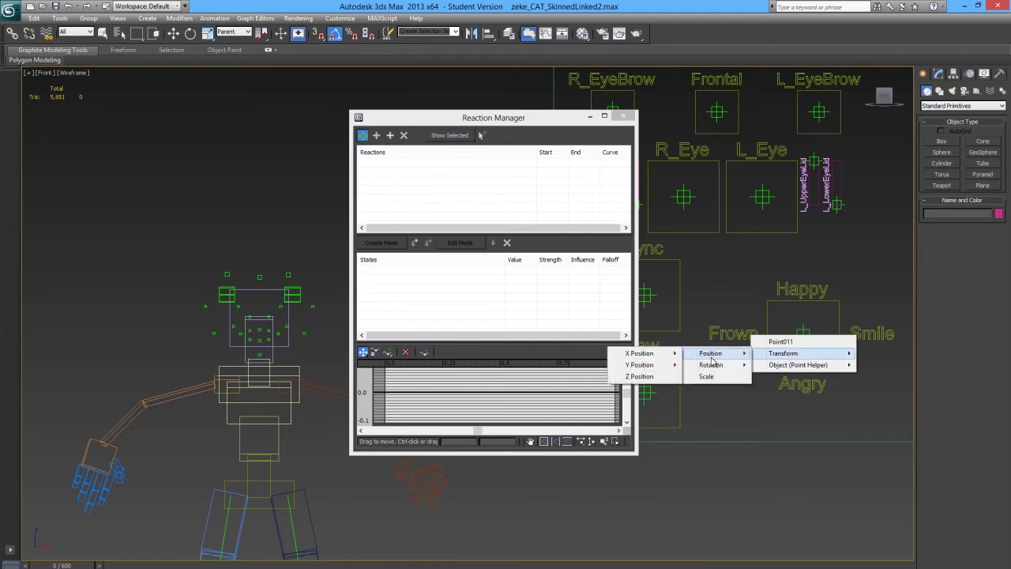
right_click(731, 302)
right_click(730, 296)
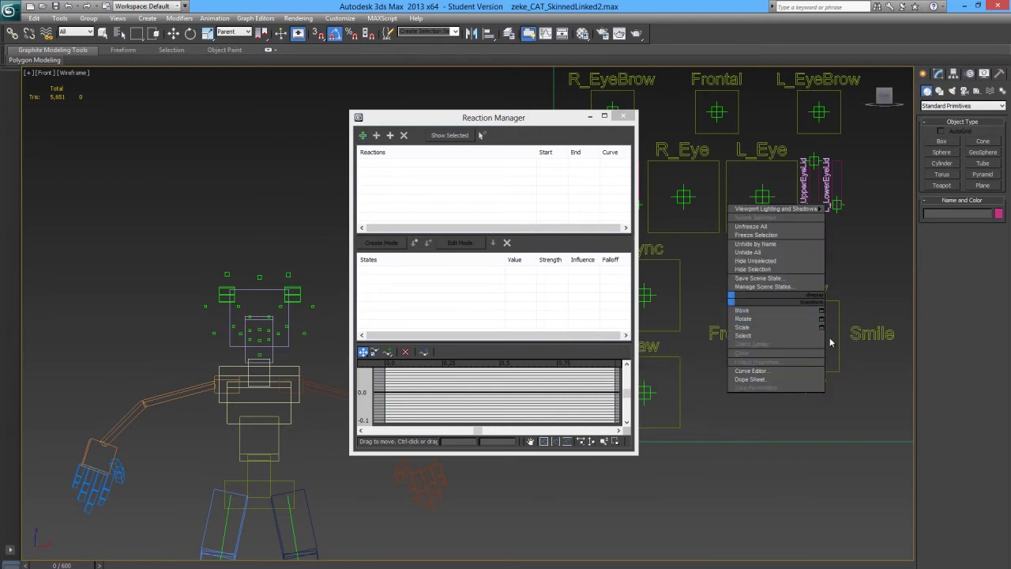
left_click(782, 323)
left_click(804, 335)
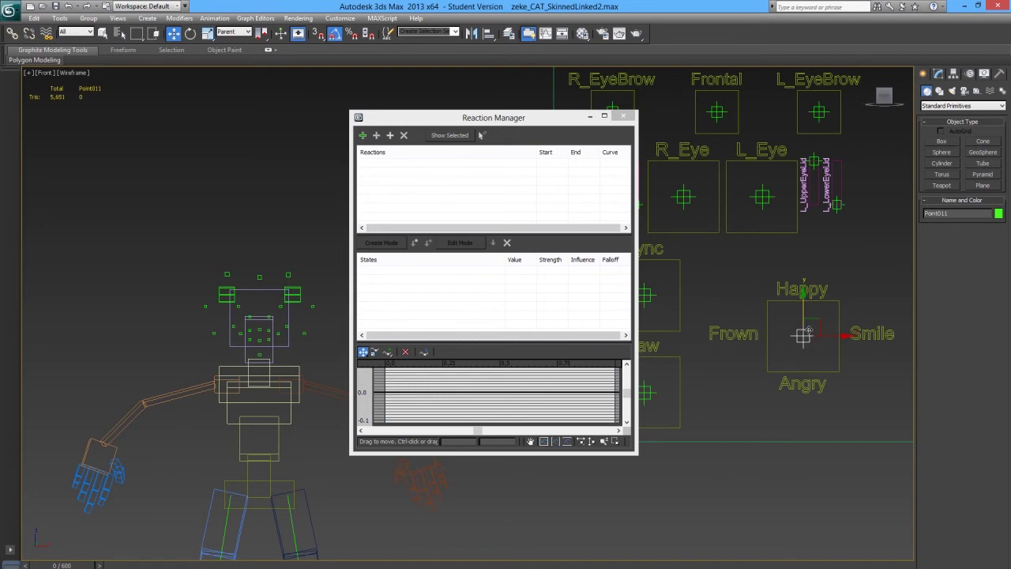
left_click(782, 372)
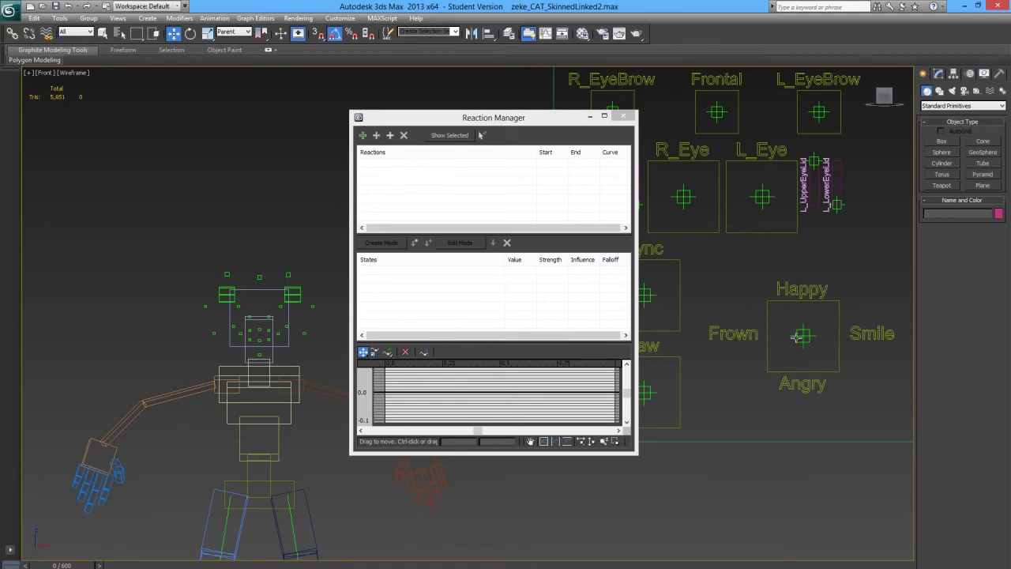
left_click(798, 337)
Add Point011's Y Position (Limited Controller: Bezier Float) as the reaction master
left_click(362, 135)
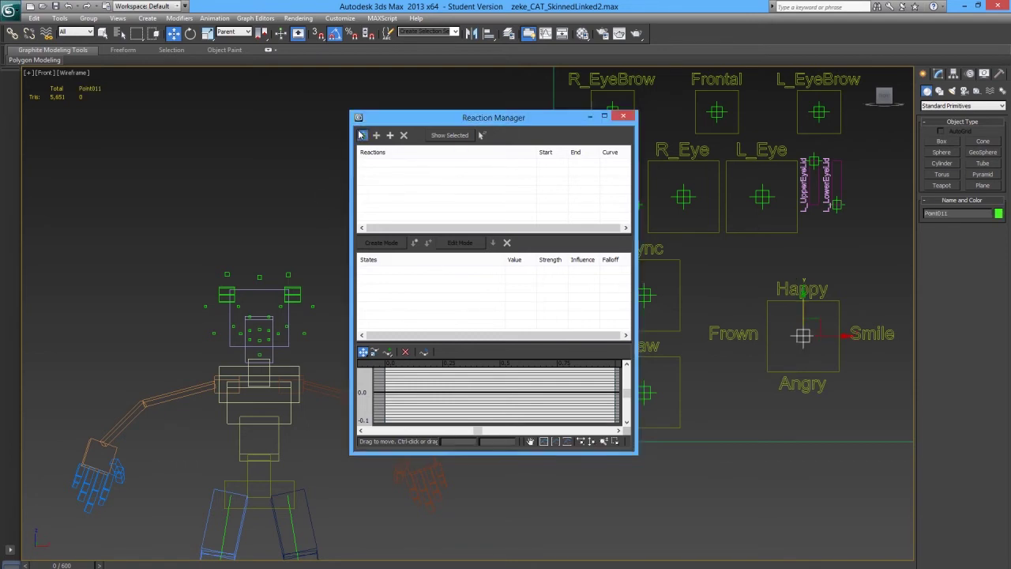
left_click(803, 335)
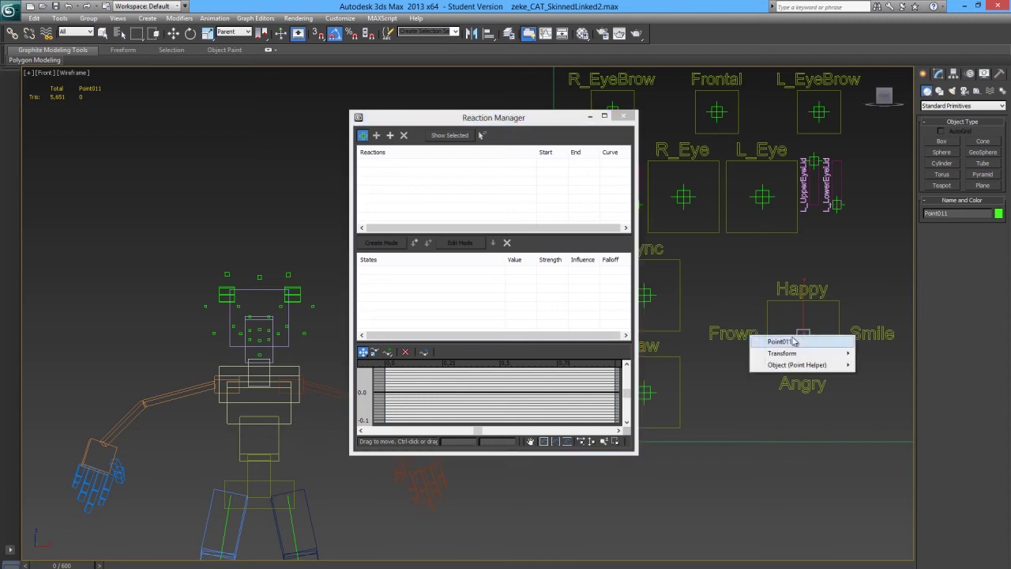
mouse_move(790, 354)
mouse_move(715, 355)
mouse_move(640, 365)
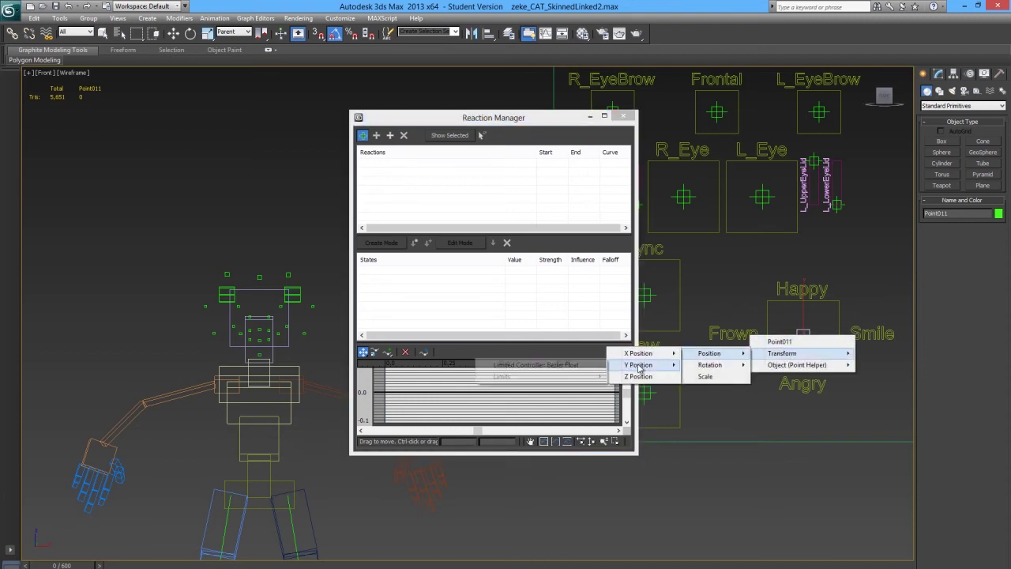
left_click(557, 366)
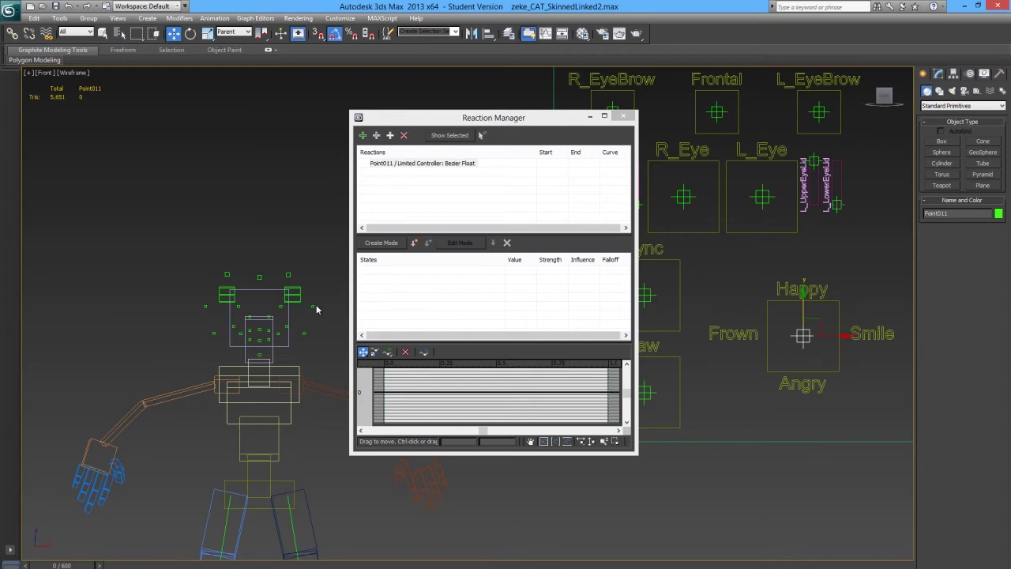
Window-select the face helpers, then deselect the head frame and both eye boxes, leaving 22 helpers
scroll(227, 351, "up", 3)
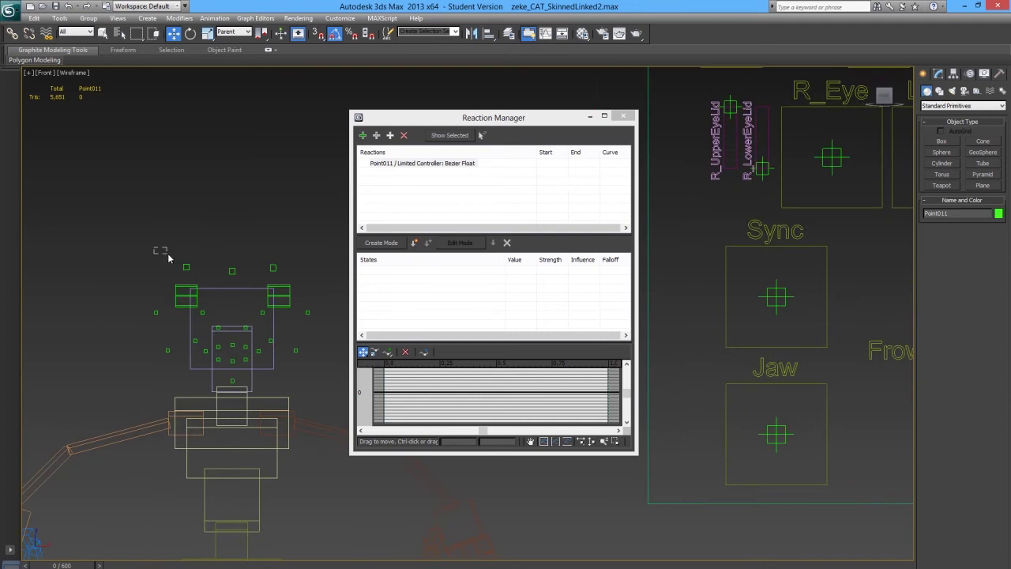
left_click_drag(168, 253, 290, 279)
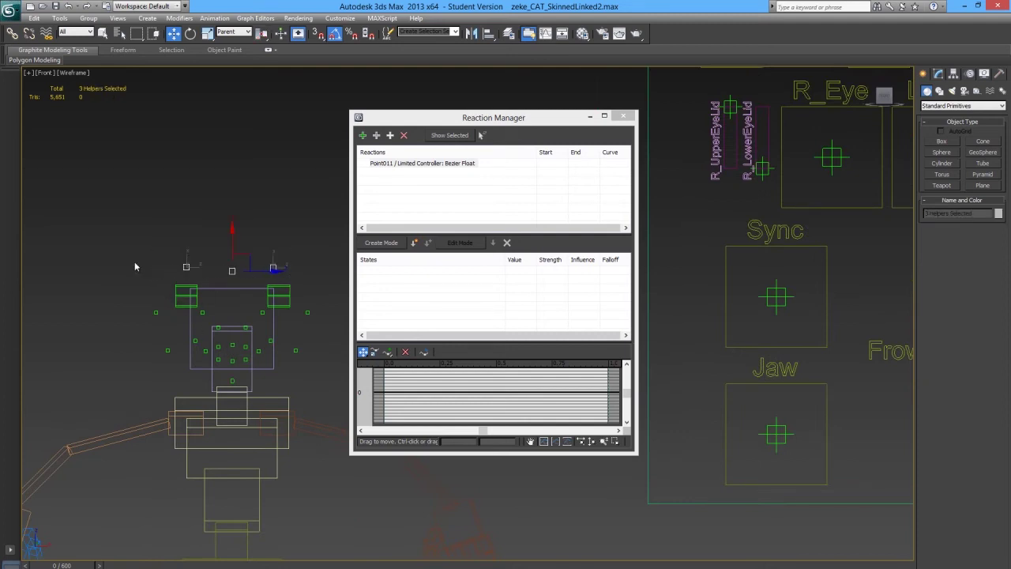
left_click_drag(293, 338, 341, 389)
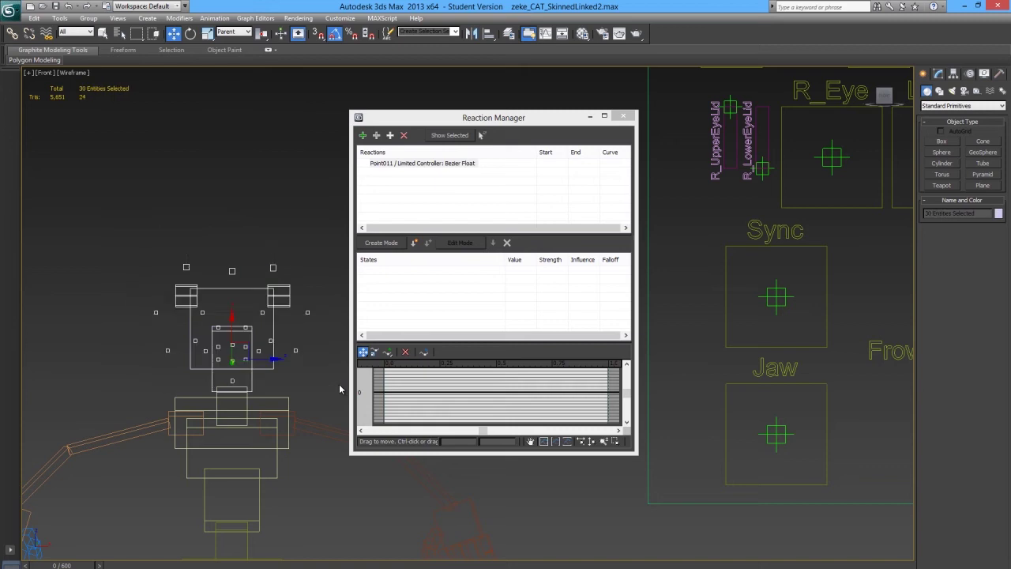
left_click(219, 381, "alt")
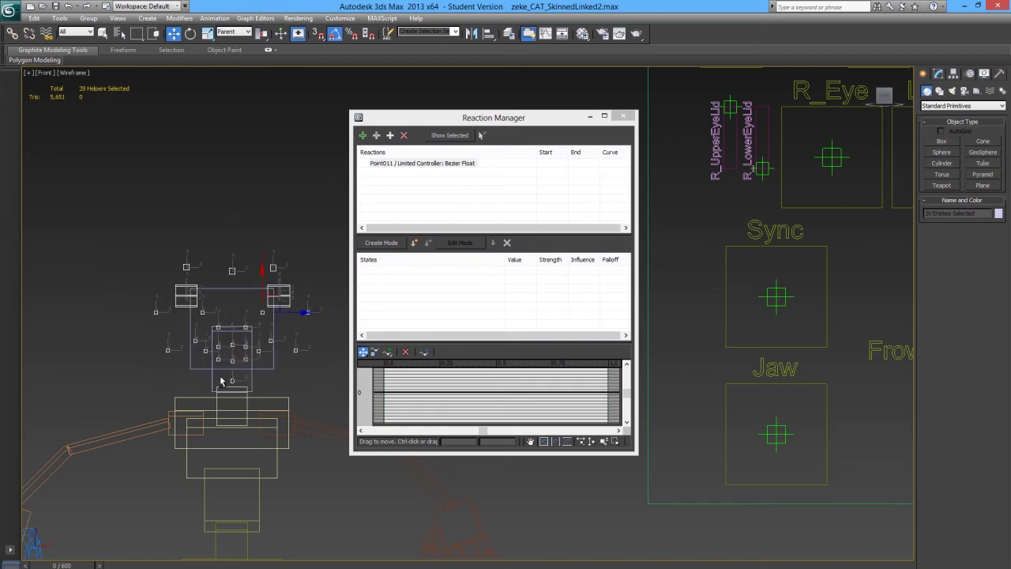
left_click(181, 312, "alt")
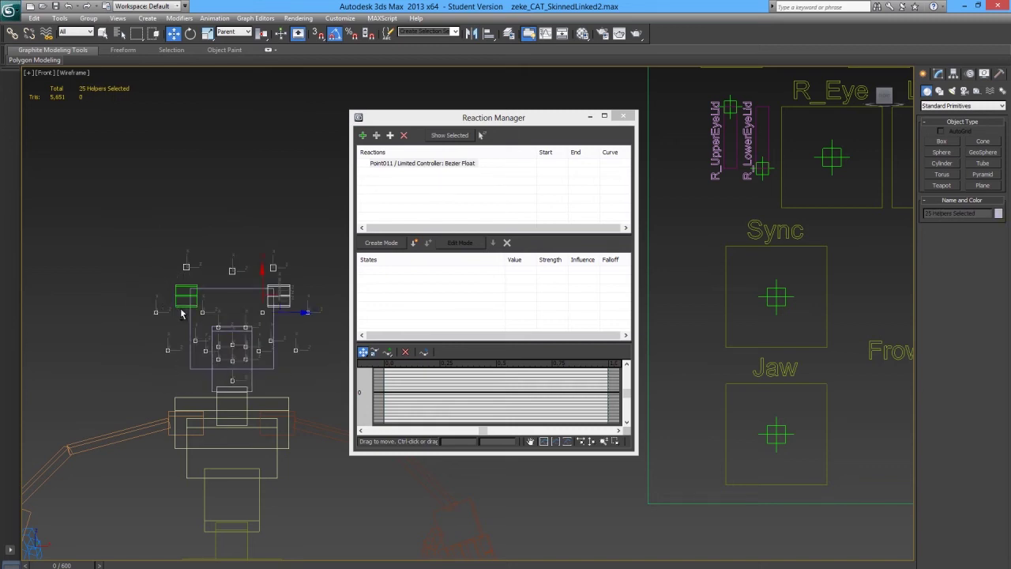
left_click(286, 312, "alt")
View the emotions reference sheet in Windows Photo Viewer, then return to the Reaction Manager
mouse_move(359, 566)
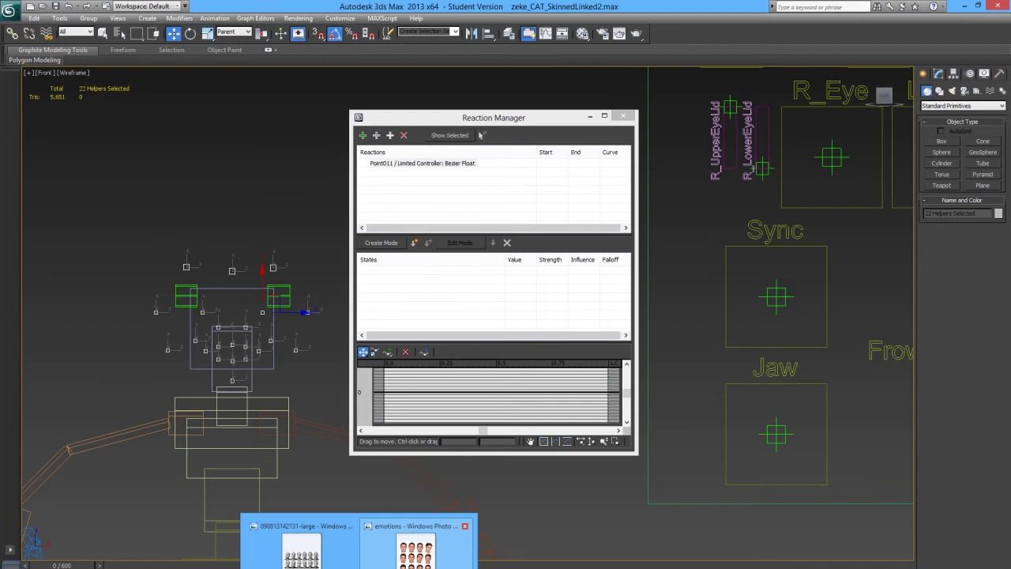
left_click(456, 561)
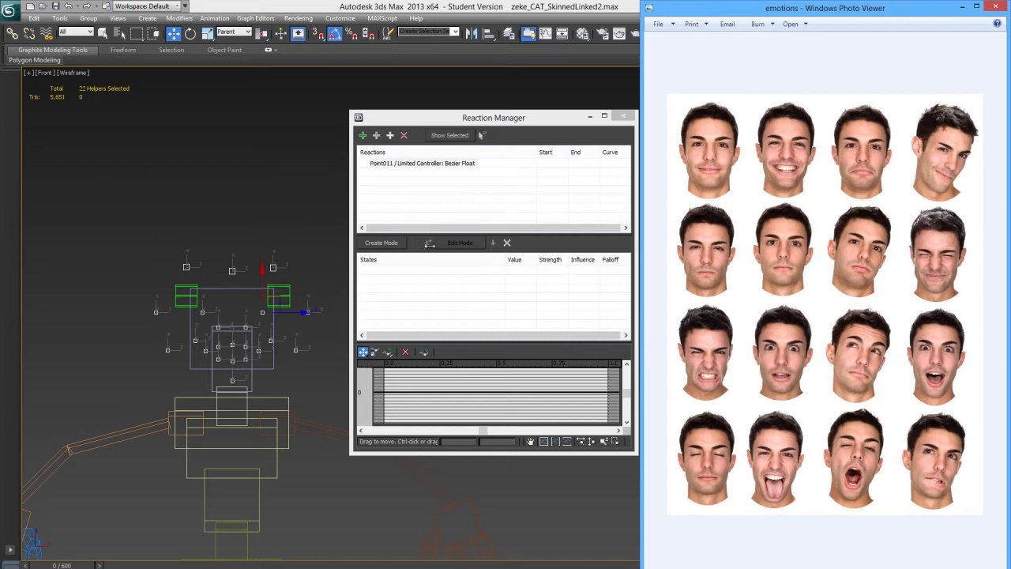
left_click_drag(484, 124, 500, 125)
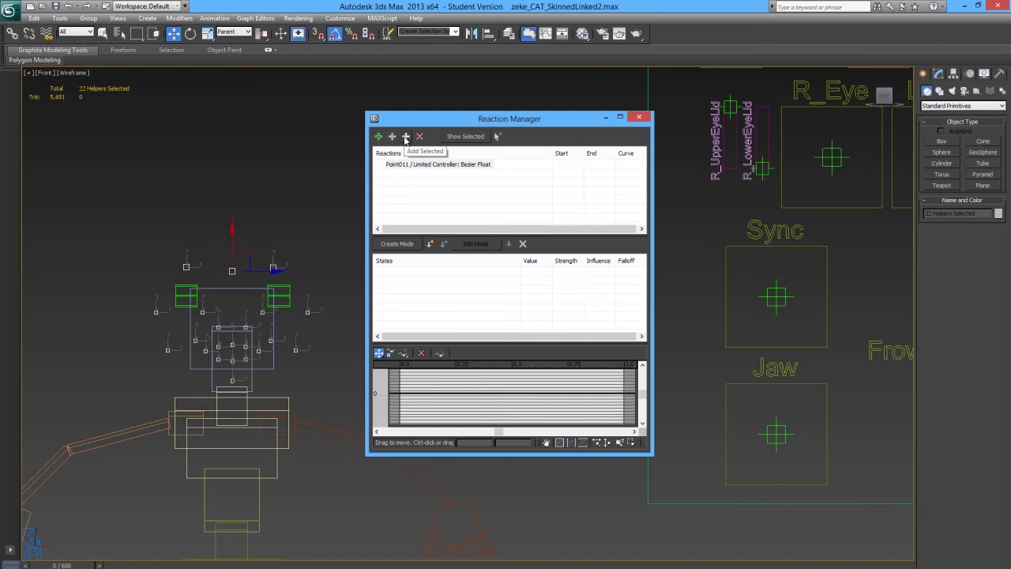
Add the selected helpers' X, Y and Z Position tracks as slaves under Point011's reaction
left_click(405, 139)
mouse_move(403, 144)
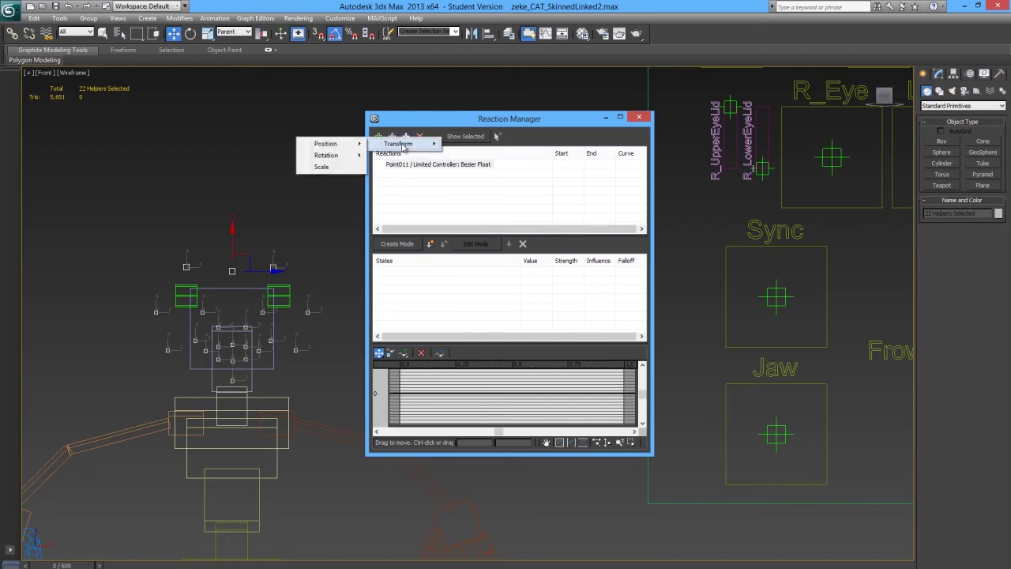
mouse_move(348, 149)
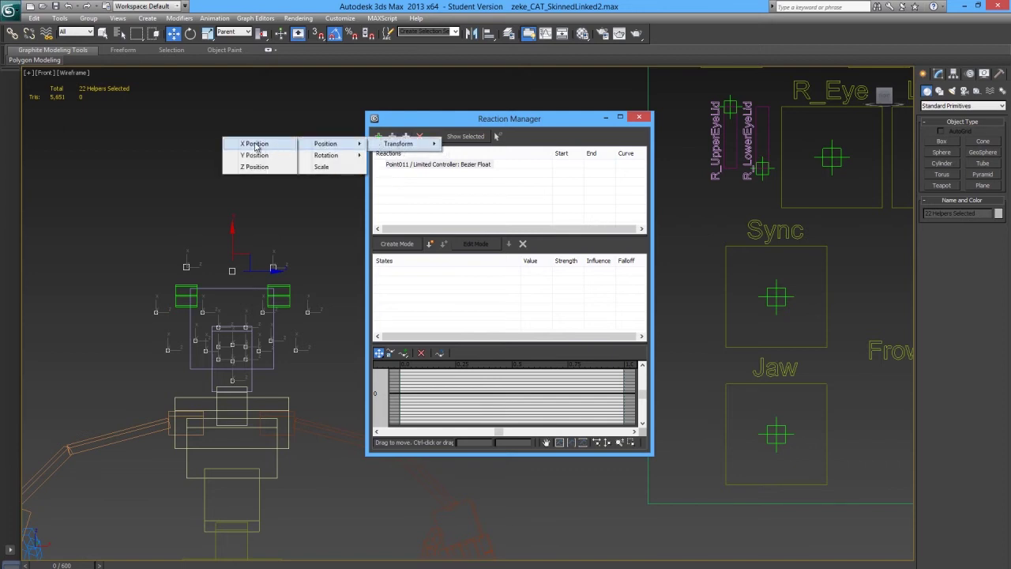
left_click(255, 147)
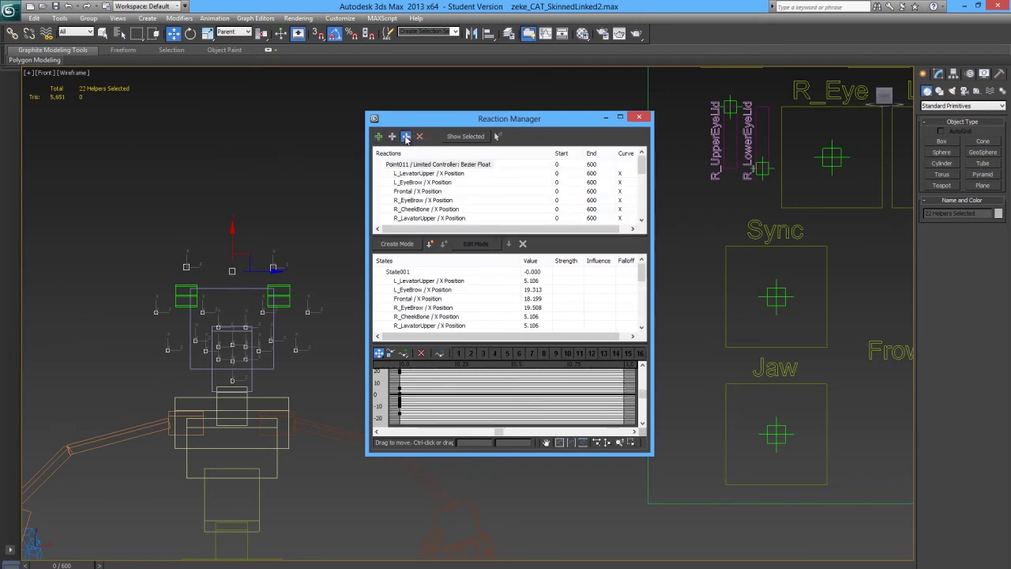
left_click(405, 139)
mouse_move(401, 144)
mouse_move(341, 148)
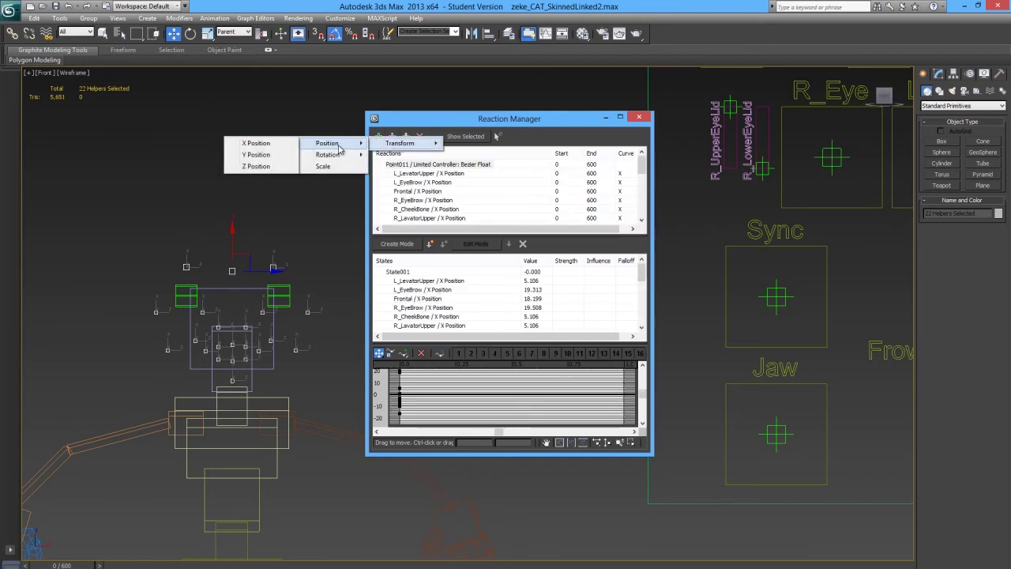
left_click(260, 157)
left_click(405, 136)
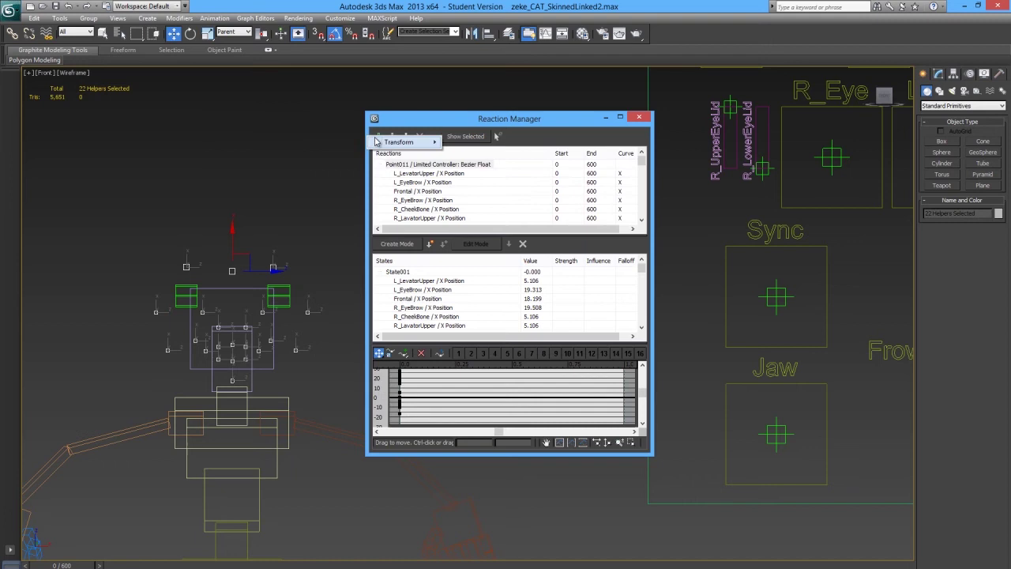
mouse_move(393, 146)
mouse_move(323, 158)
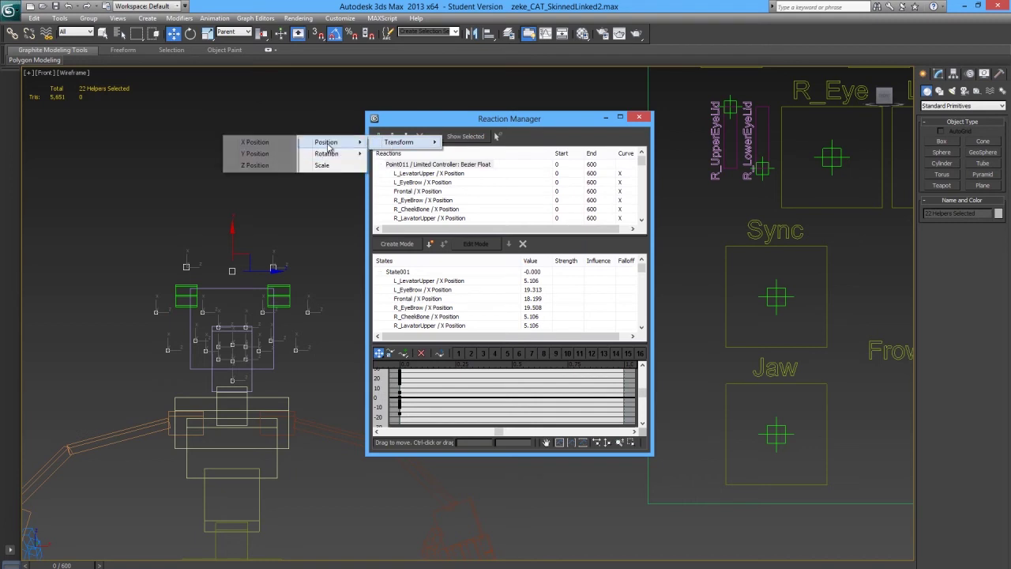
left_click(275, 166)
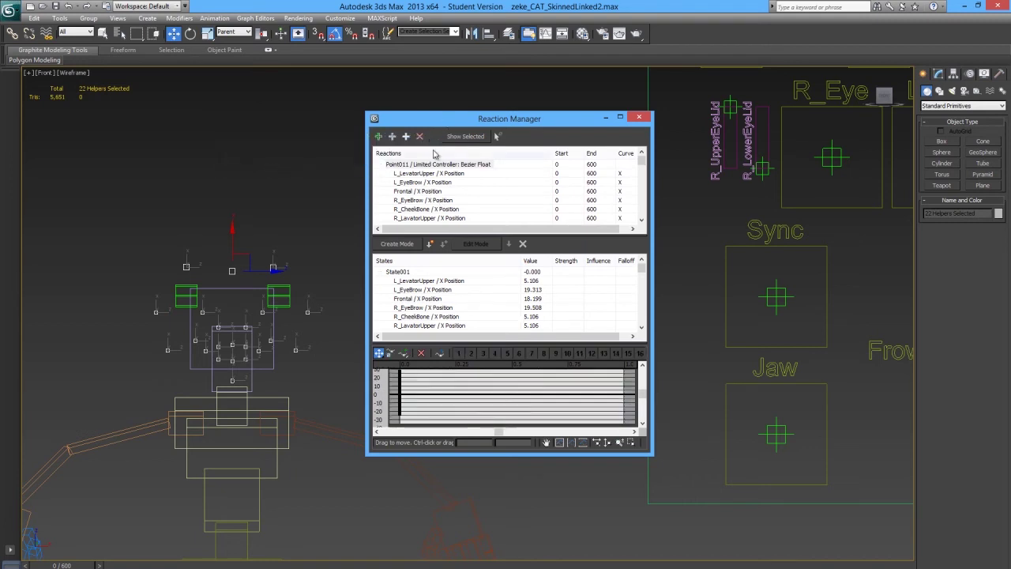
Delete State001, State002 and State003, then create one fresh state from the current helper positions
left_click(397, 271)
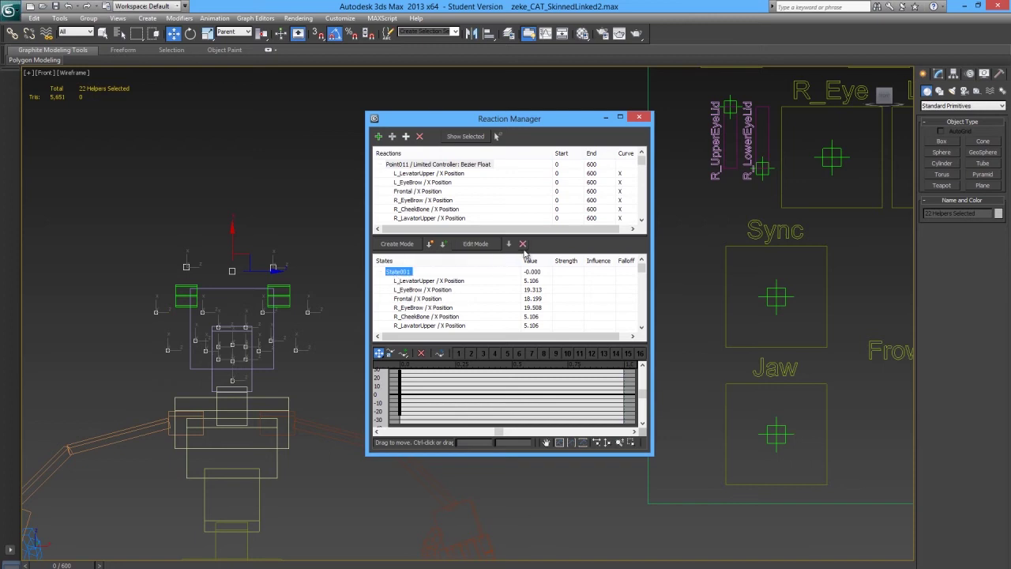
scroll(451, 304, "down", 7)
scroll(452, 304, "up", 7)
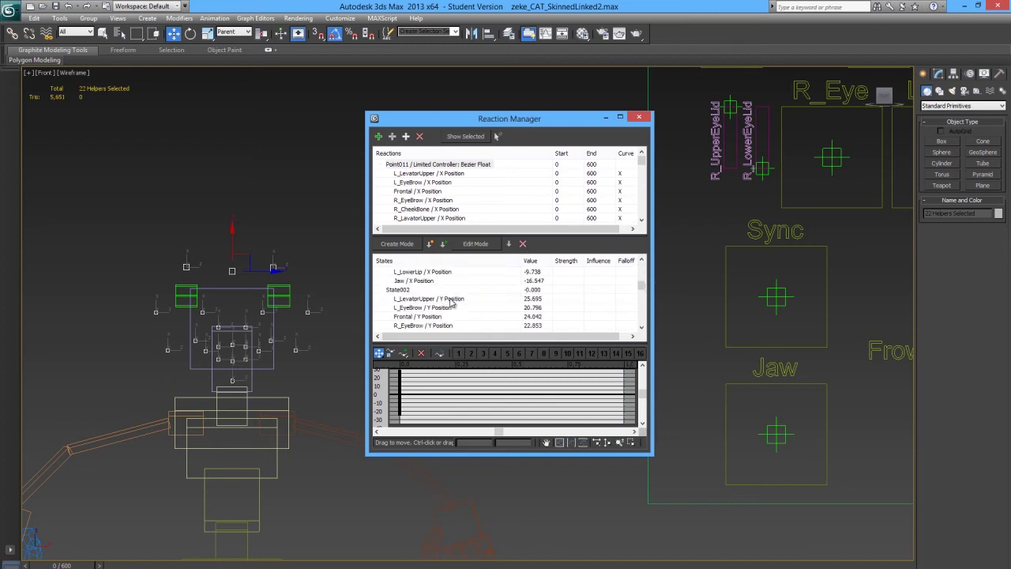
left_click(522, 245)
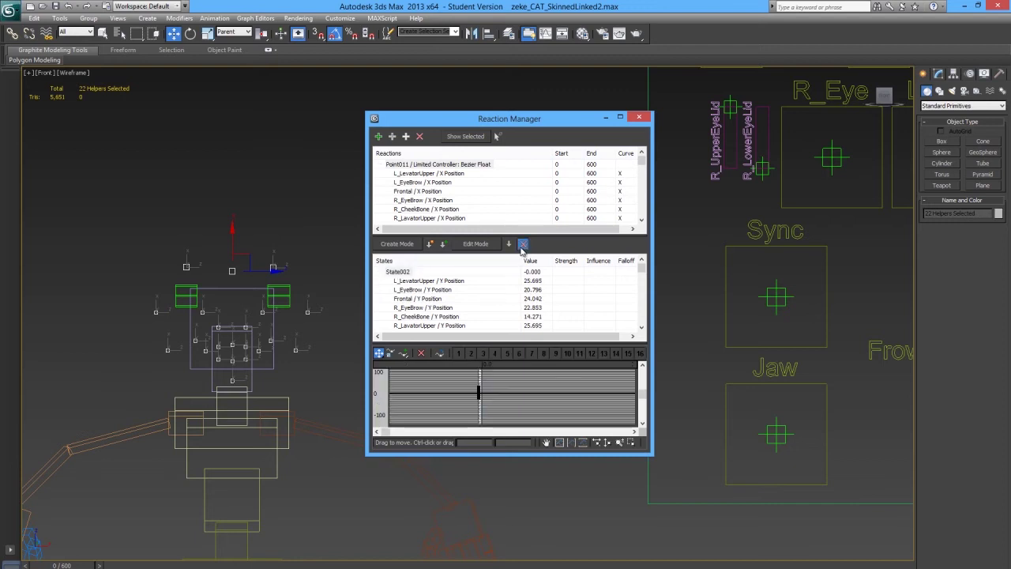
left_click(523, 244)
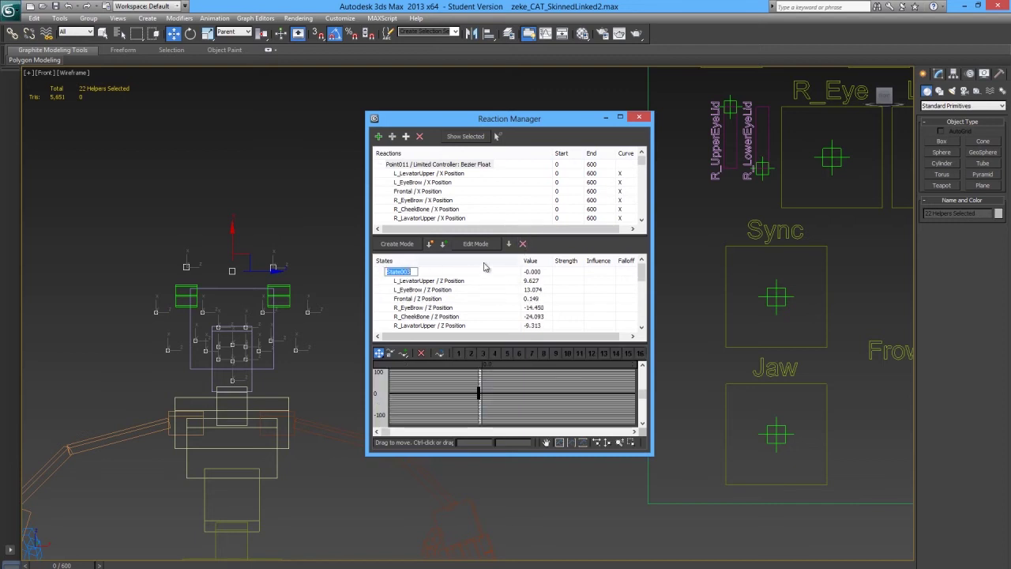
left_click(523, 244)
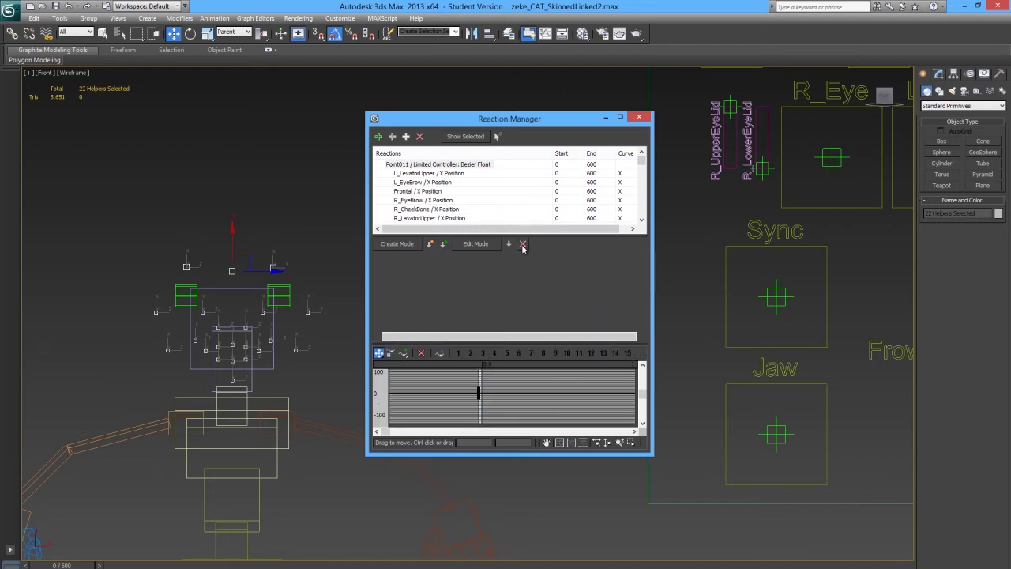
left_click(430, 245)
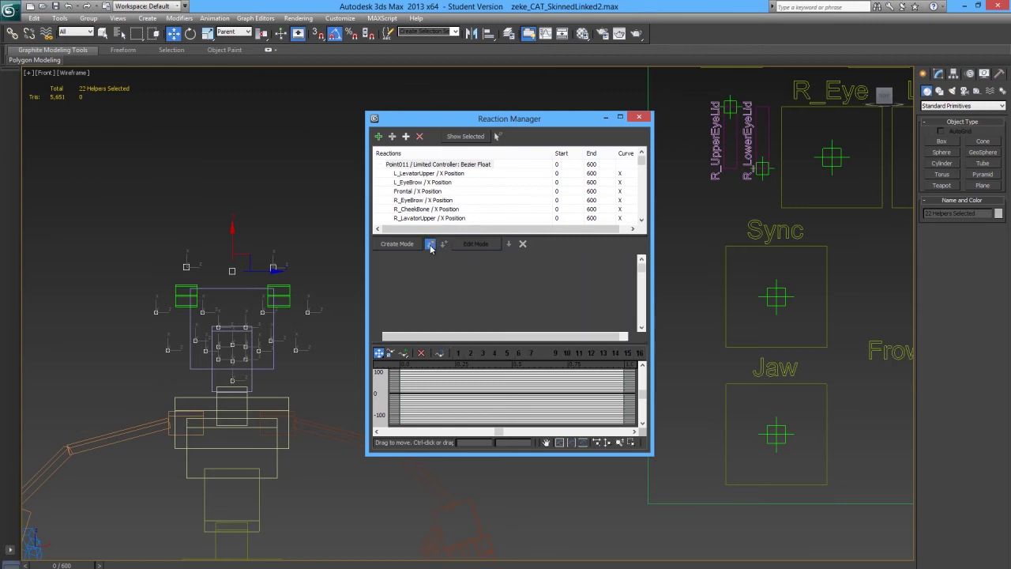
scroll(451, 282, "down", 10)
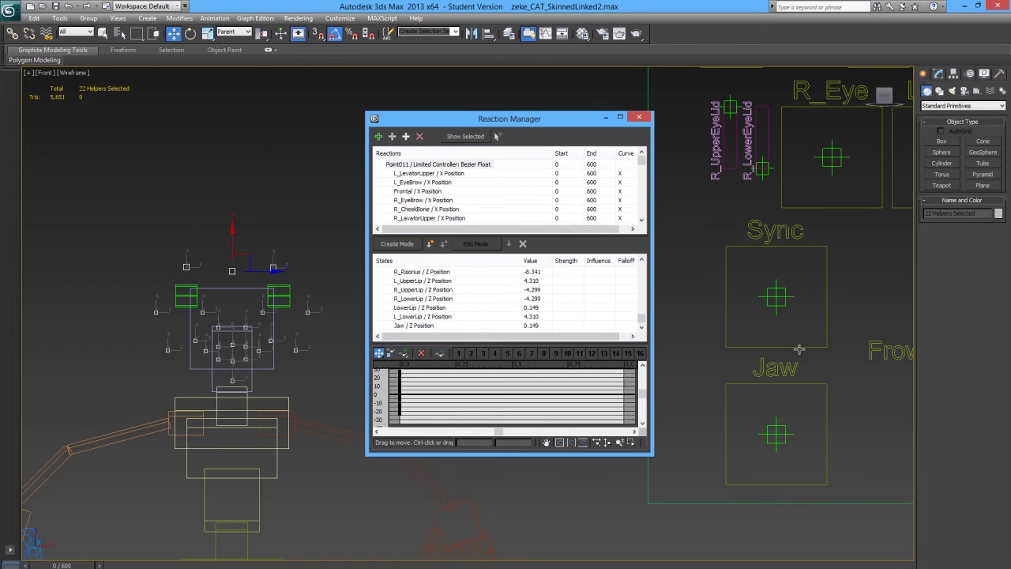
scroll(800, 350, "down", 3)
Move Point011 up toward Happy, save that pose as State005, and turn on Edit Mode for it
left_click(840, 346)
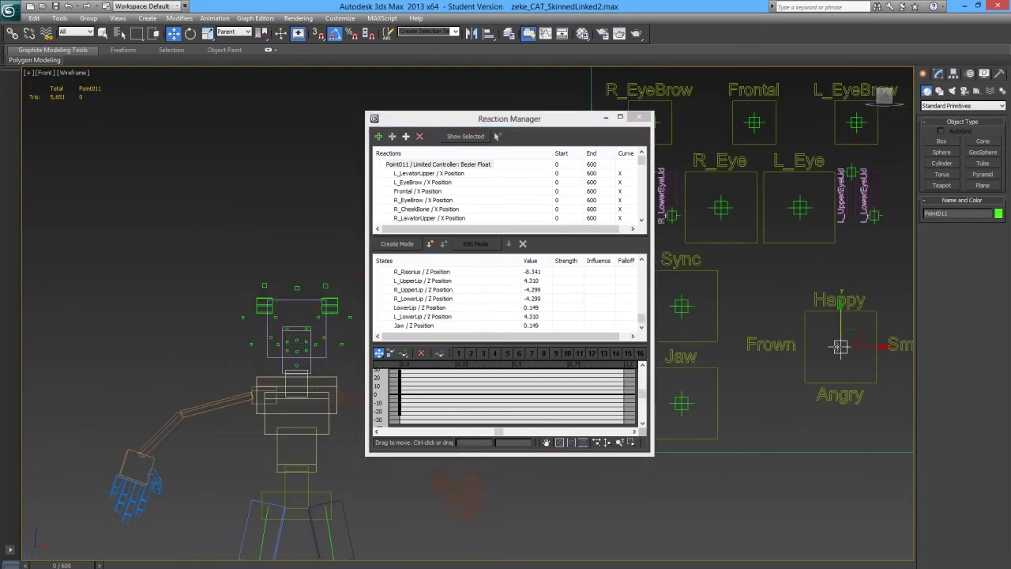
left_click_drag(842, 323, 842, 287)
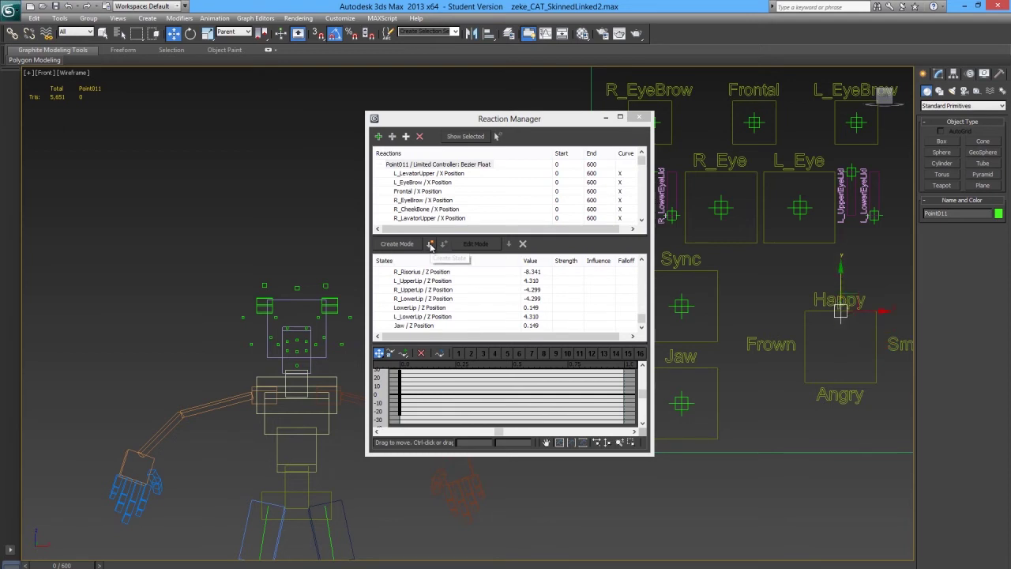
left_click(420, 249)
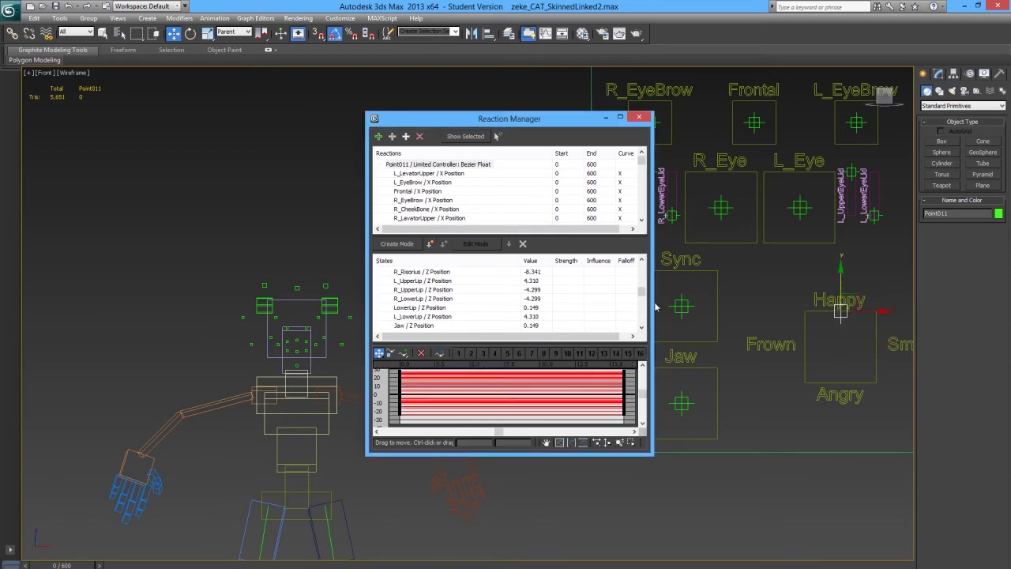
mouse_move(643, 294)
left_mouse_down()
mouse_move(651, 335)
mouse_move(644, 297)
left_mouse_up()
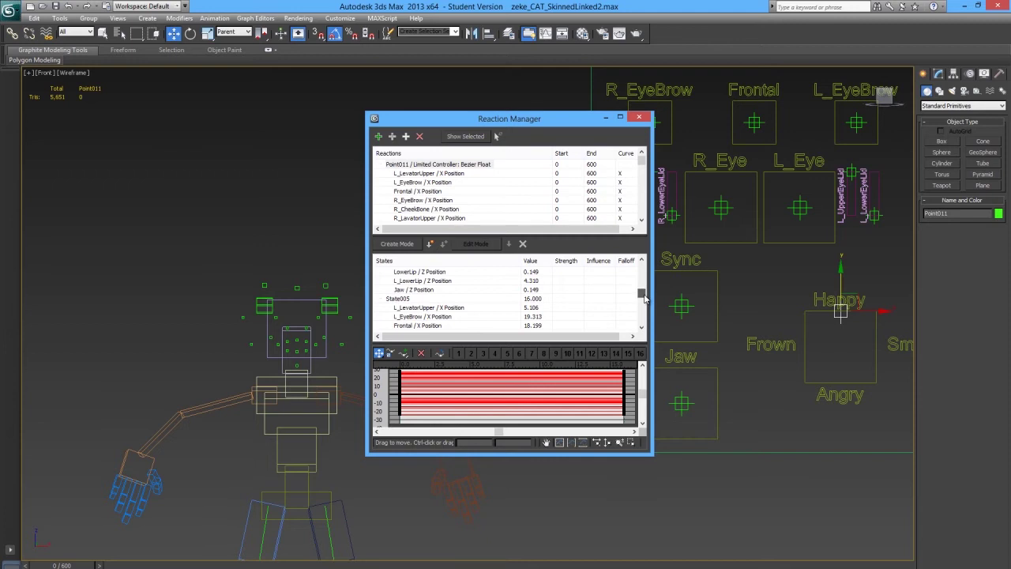
left_click(398, 298)
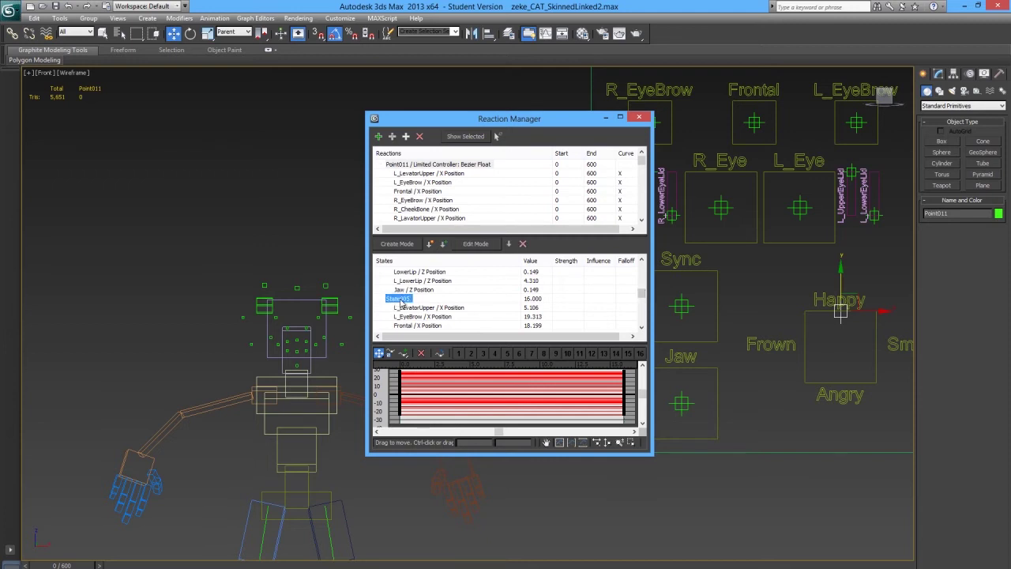
left_click(477, 244)
Raise both risorius helpers, then nudge L_Risorius further up and outward
scroll(269, 314, "up", 5)
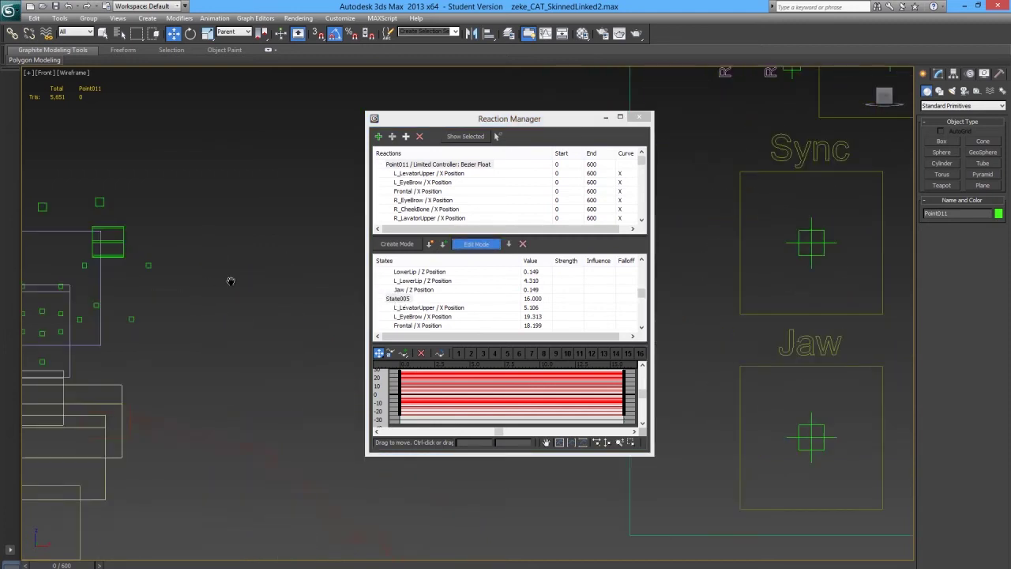
scroll(229, 282, "down", 2)
left_click_drag(514, 129, 680, 141)
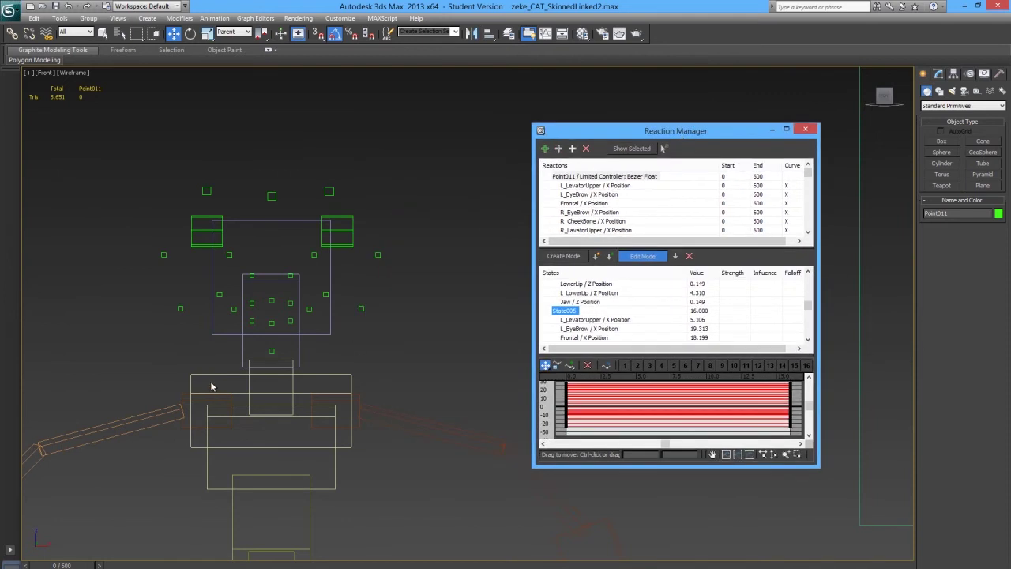
scroll(213, 387, "up", 3)
scroll(294, 410, "up", 3)
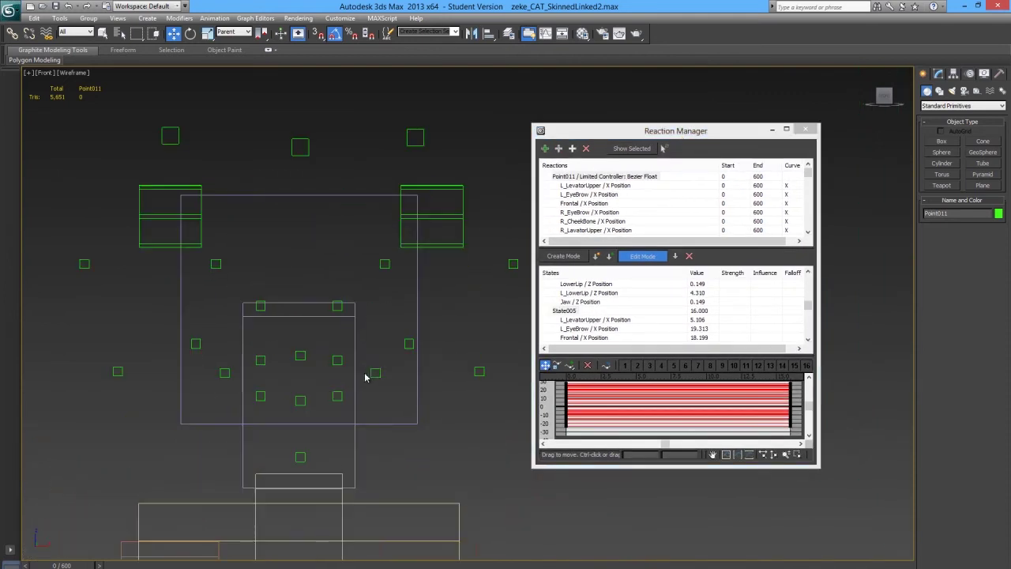
left_click(375, 370)
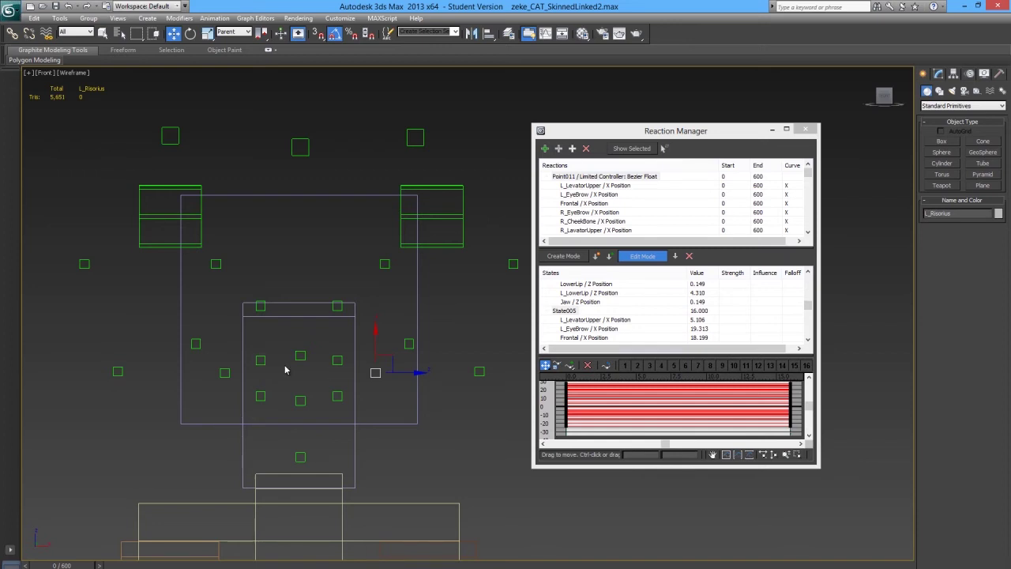
left_click(225, 371, "ctrl")
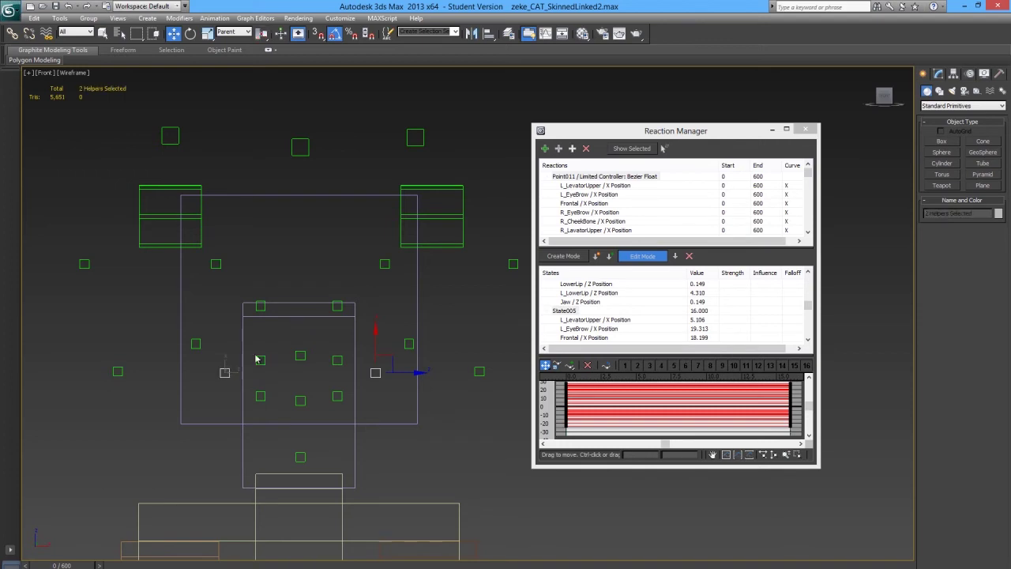
left_click_drag(228, 349, 229, 331)
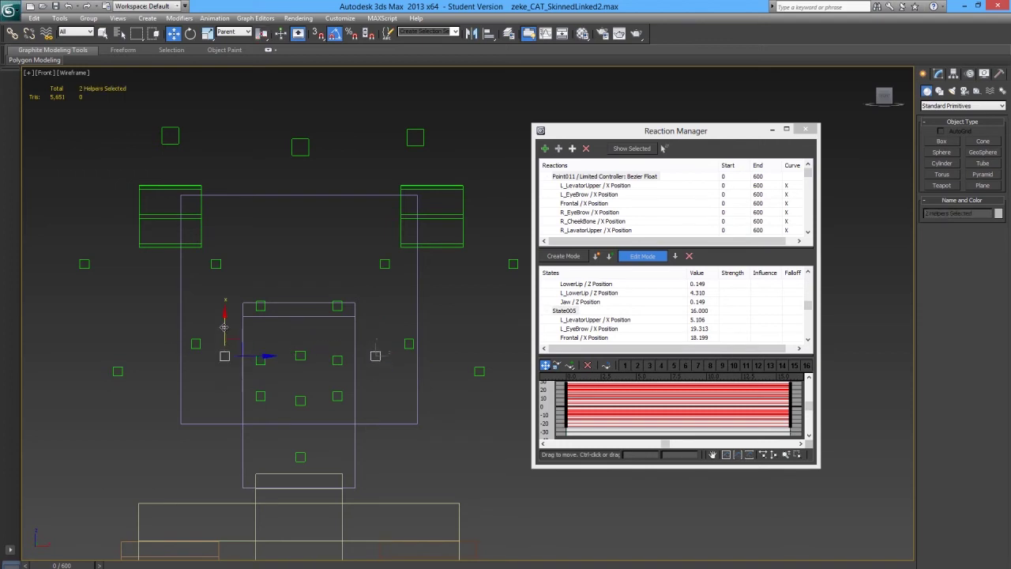
left_click(377, 353)
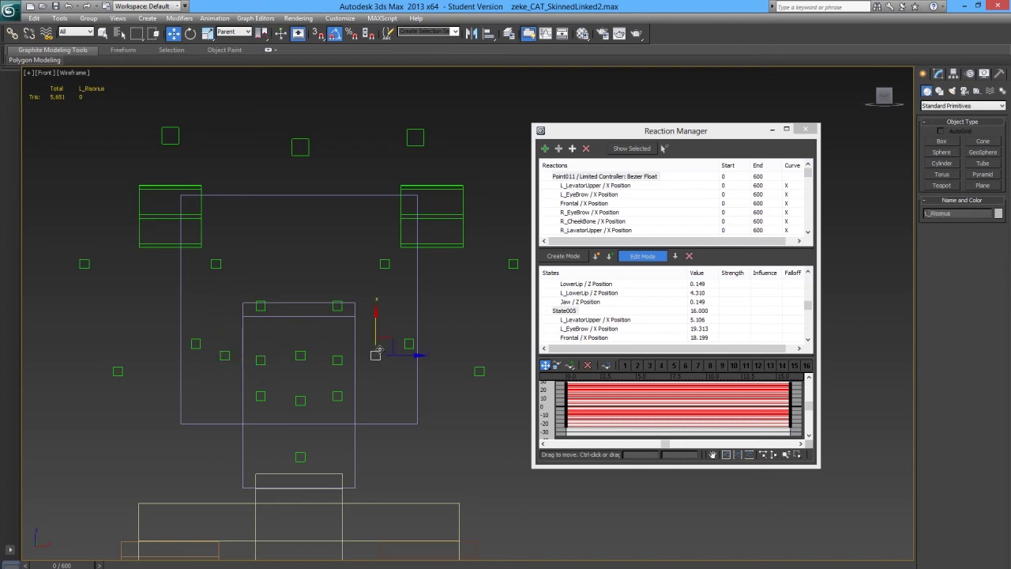
left_click_drag(387, 343, 395, 337)
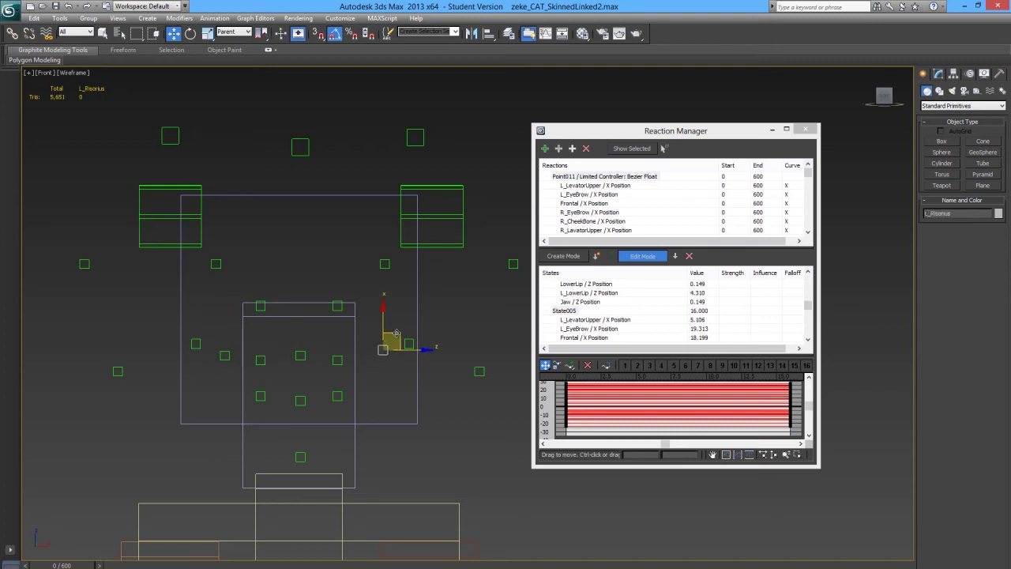
Move R_Buccinator and L_Buccinator up and outward
left_click(226, 354)
left_click(197, 342)
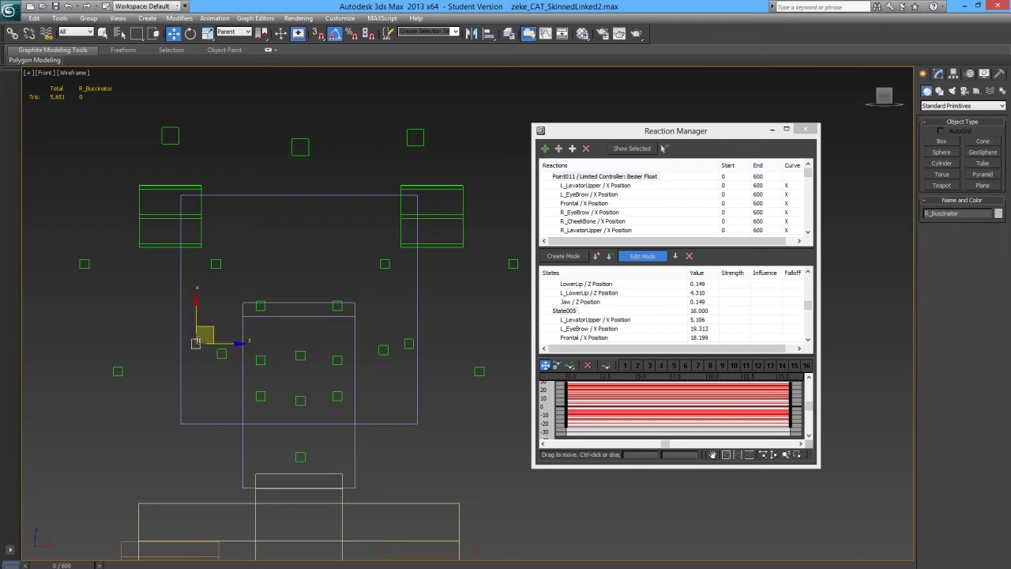
left_click_drag(197, 342, 189, 335)
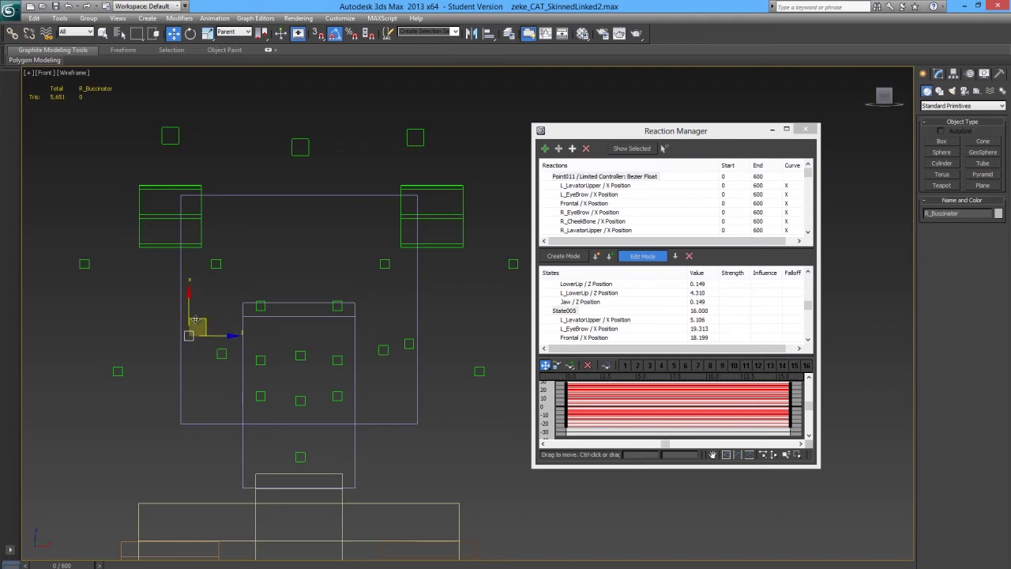
left_click(409, 343)
left_click_drag(425, 329, 429, 317)
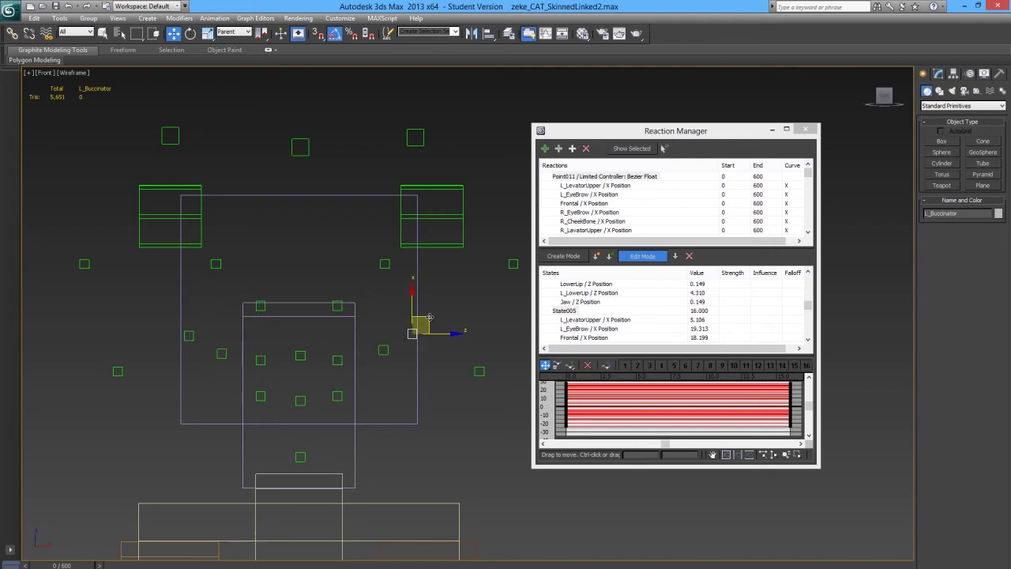
Raise both lower levator helpers and both upper levator helpers
left_click(338, 305)
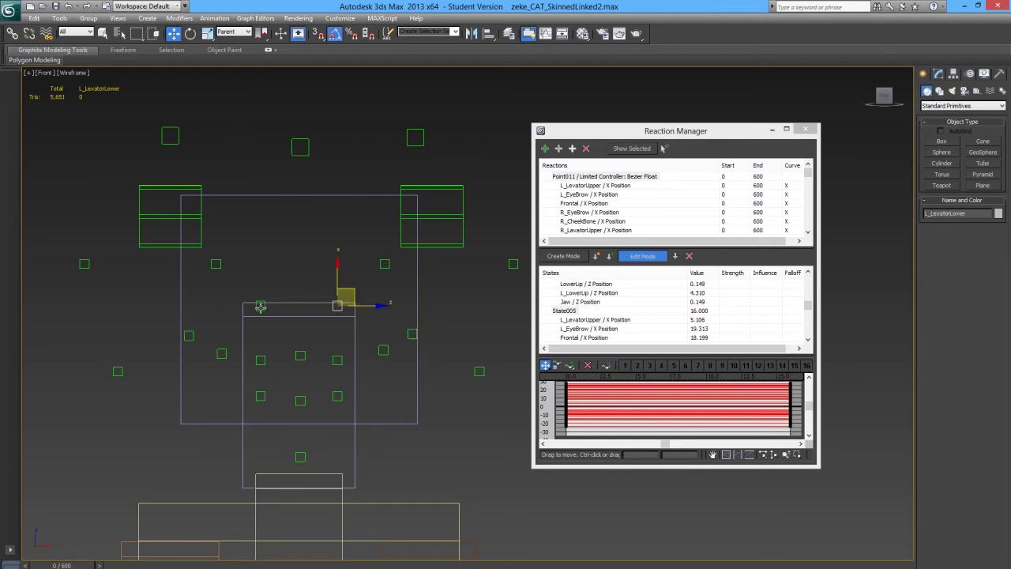
left_click(260, 307, "ctrl")
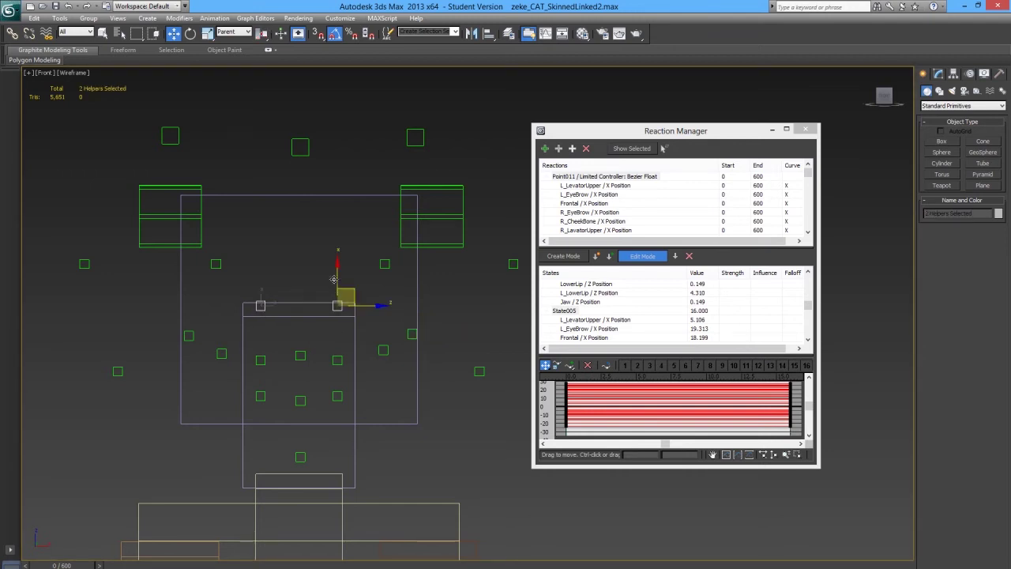
left_click_drag(333, 279, 333, 270)
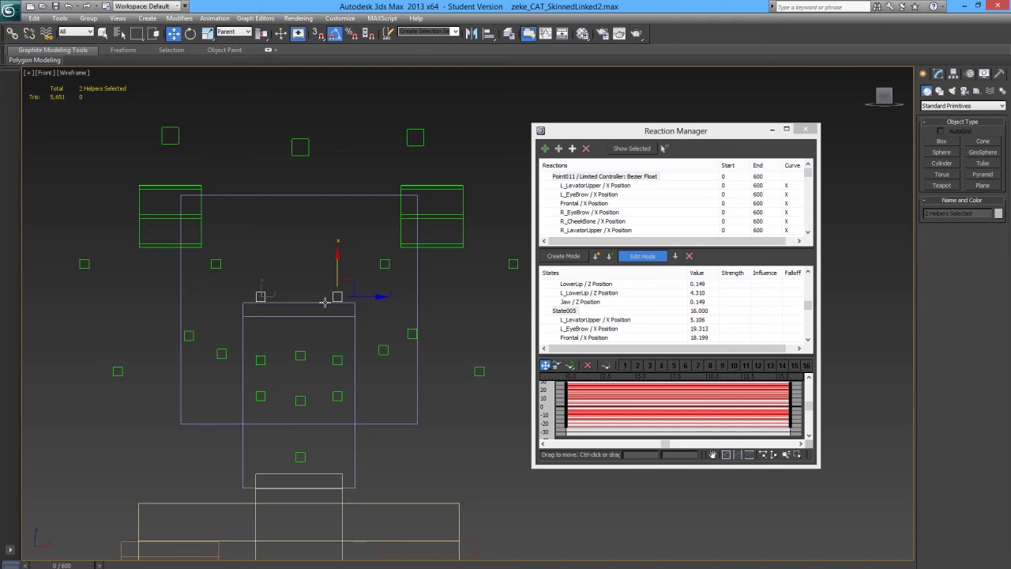
middle_click_drag(325, 301, 334, 340)
left_click(392, 301)
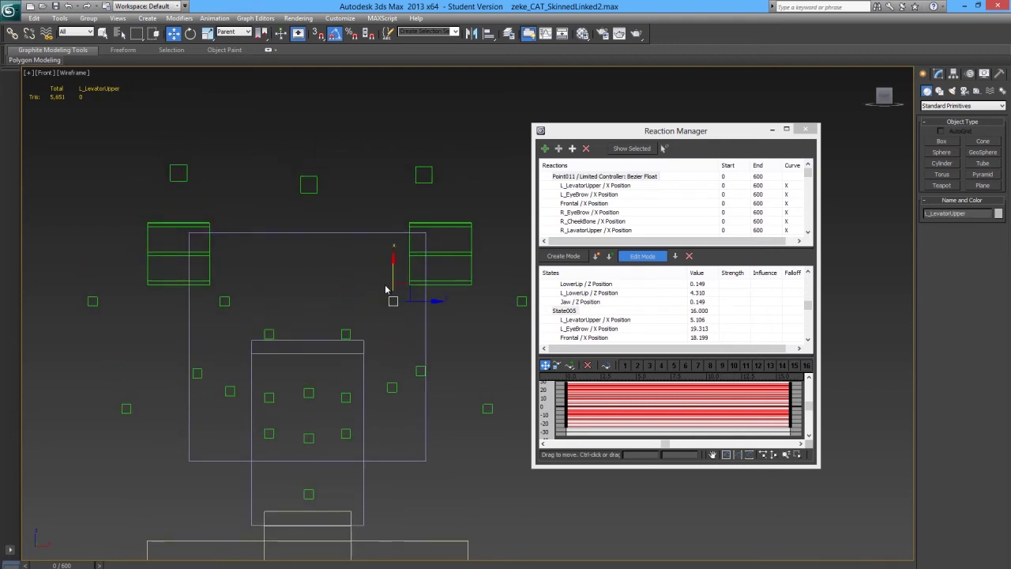
left_click(224, 301, "ctrl")
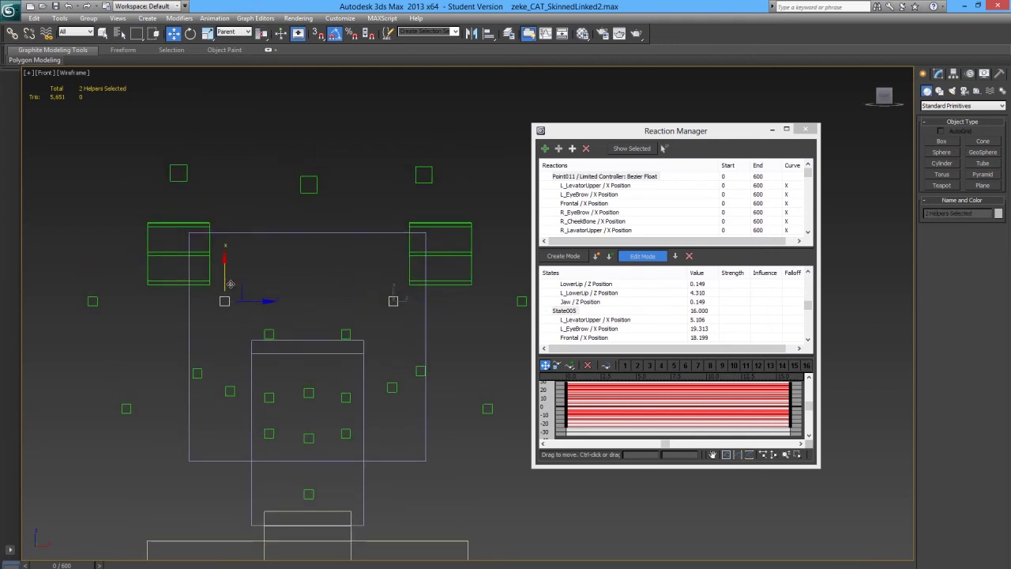
left_click_drag(226, 279, 227, 271)
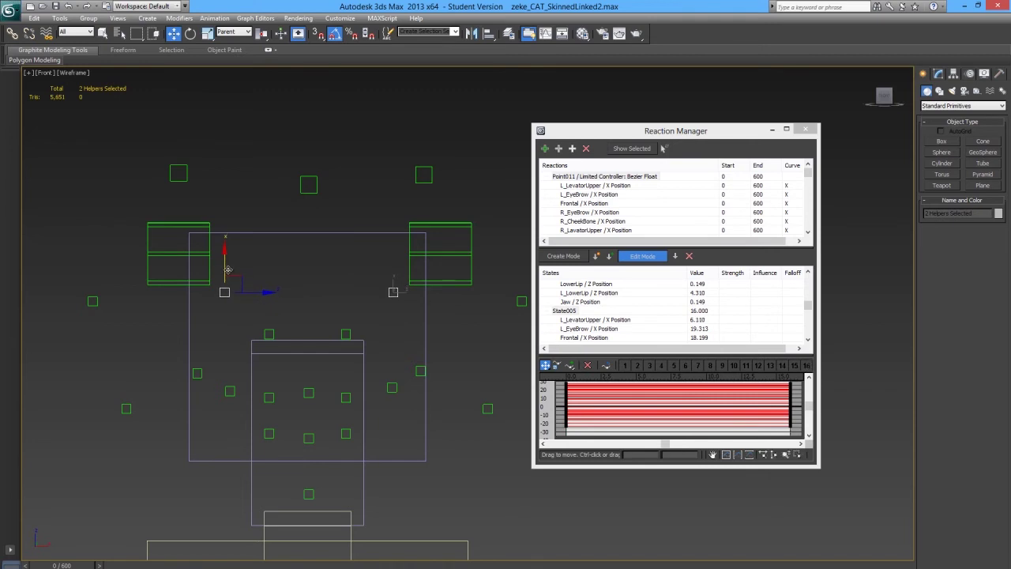
scroll(320, 314, "down", 2)
middle_click_drag(328, 332, 288, 339)
Raise both cheek helpers (L_Cheek and R_Cheek) for the smile
scroll(231, 377, "up", 2)
left_click(417, 356)
scroll(251, 368, "down", 1)
middle_click_drag(166, 380, 251, 368)
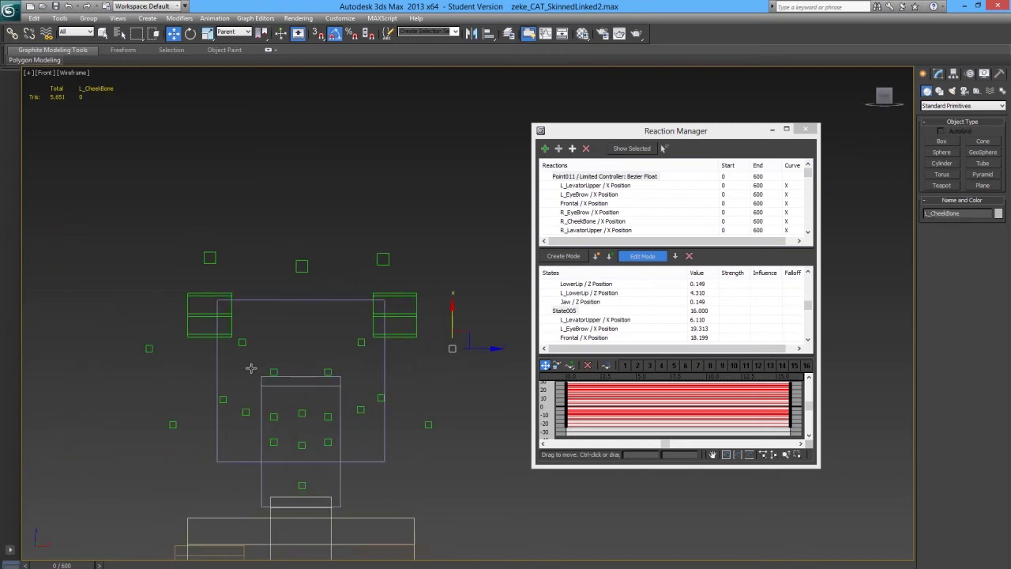
left_click(146, 347, "ctrl")
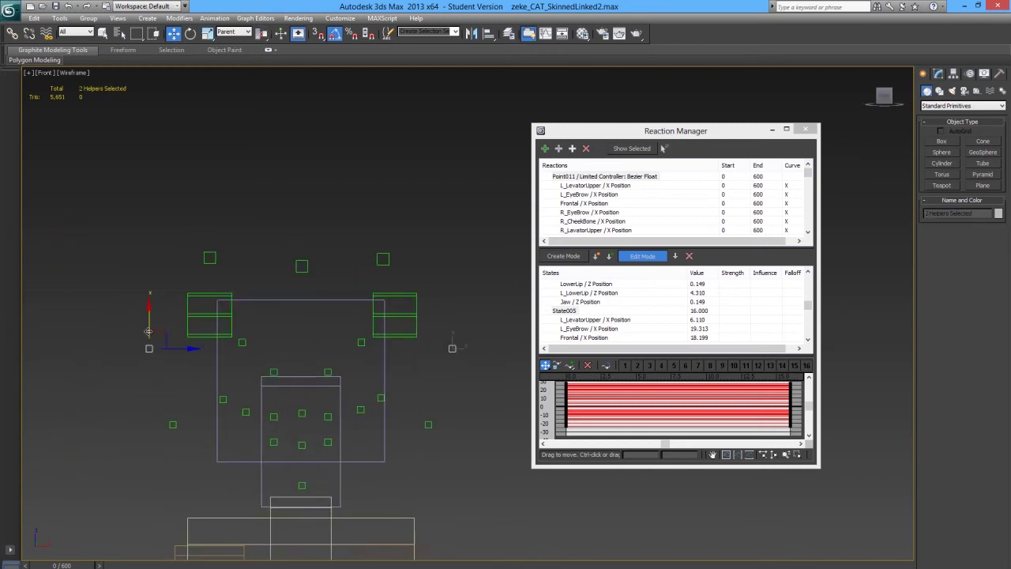
left_click(427, 424)
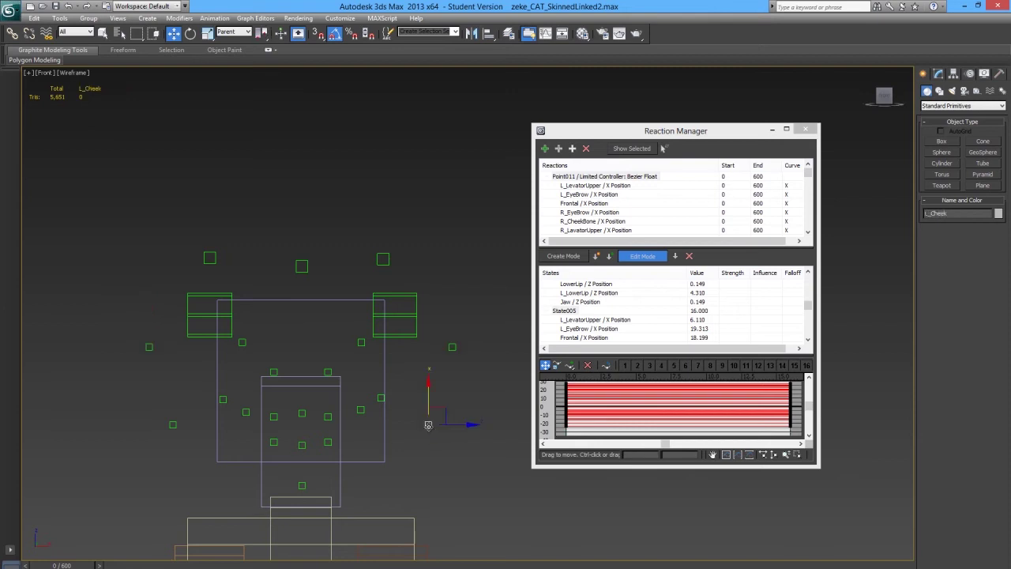
left_click(173, 427, "ctrl")
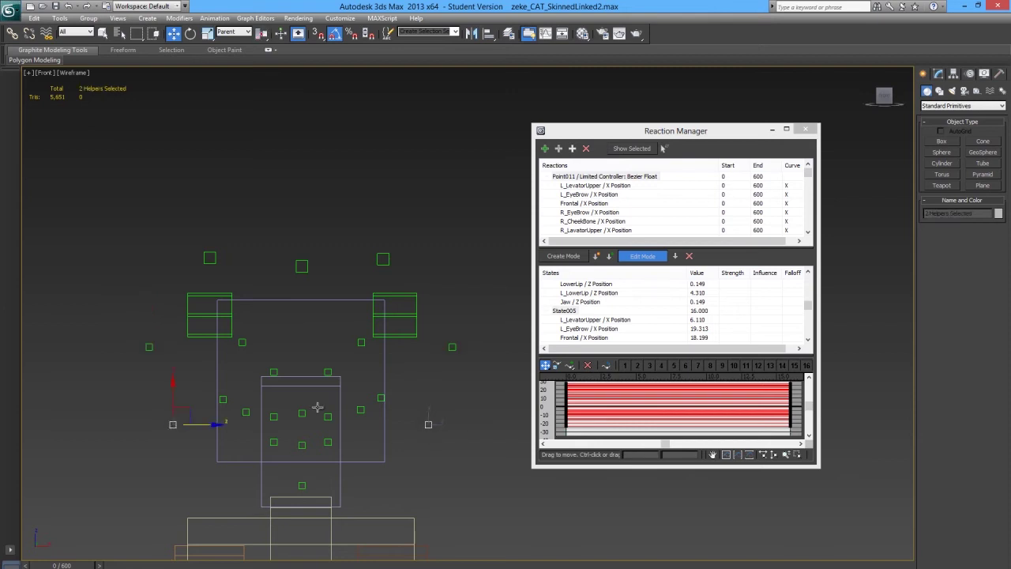
left_click_drag(175, 393, 197, 415)
left_click(174, 421)
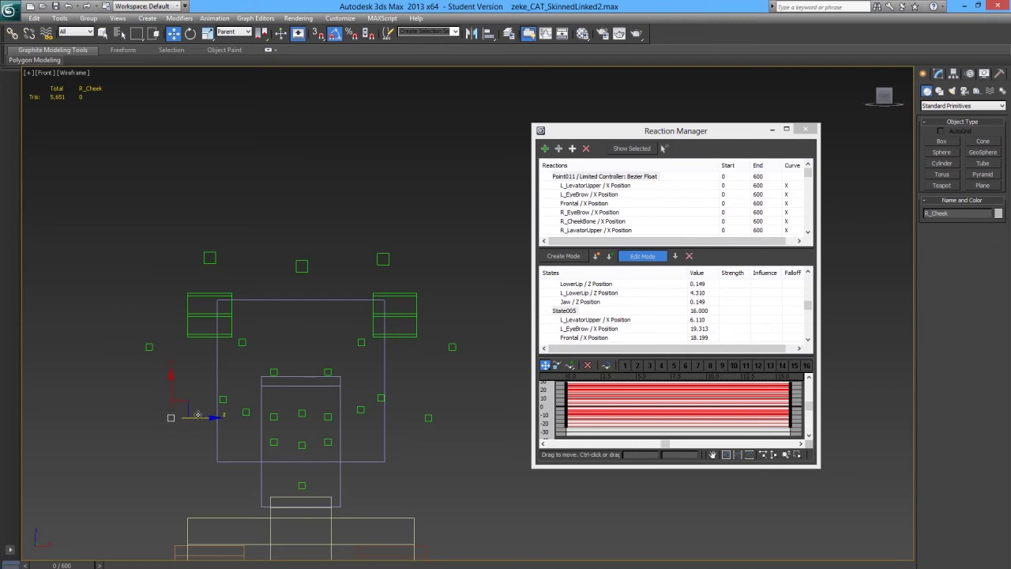
left_click(430, 420)
left_click(410, 465)
Raise the three upper lip helpers slightly
left_click(302, 485)
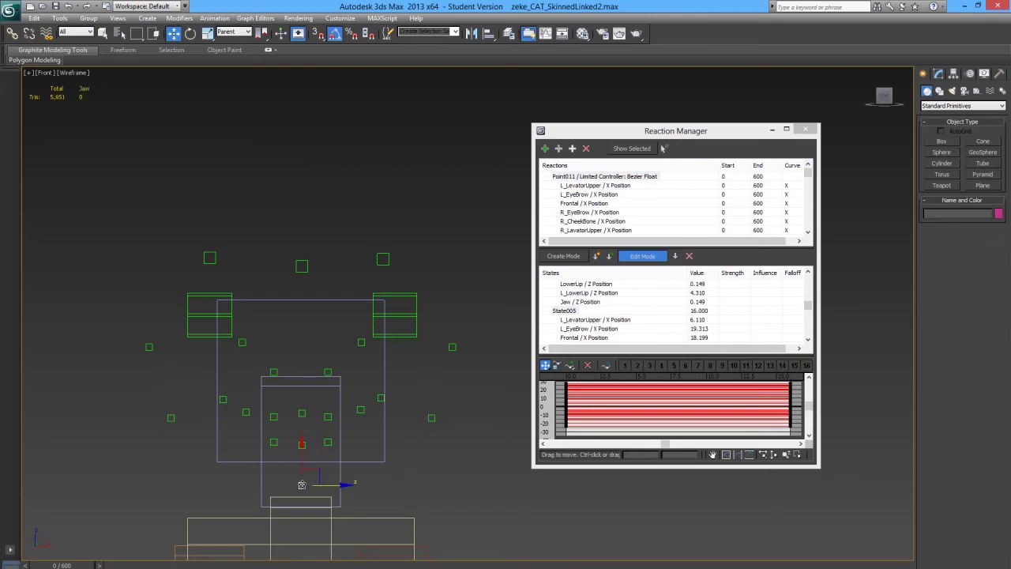
left_click(273, 442)
scroll(340, 403, "up", 2)
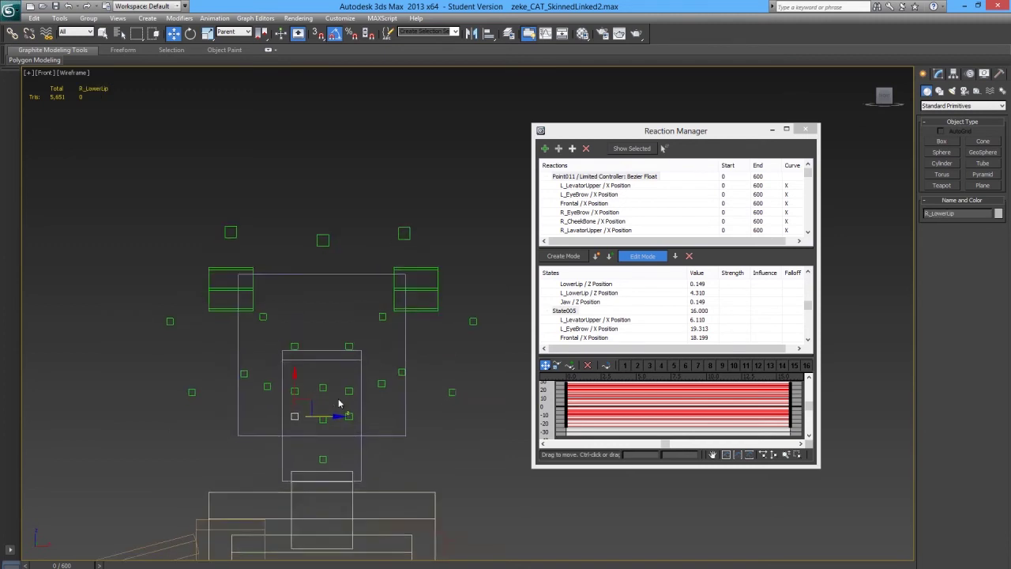
left_click(224, 422)
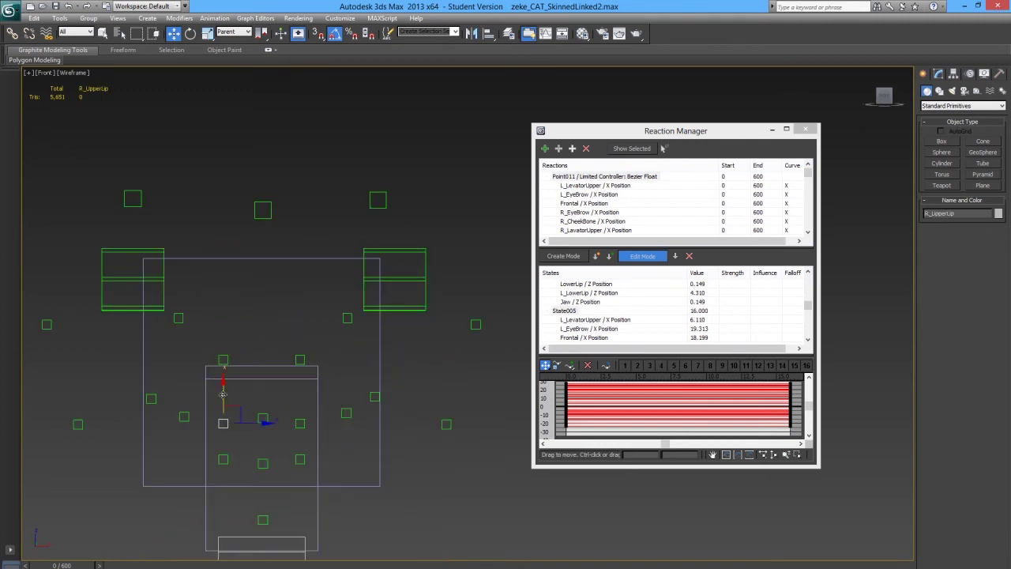
left_click(300, 419)
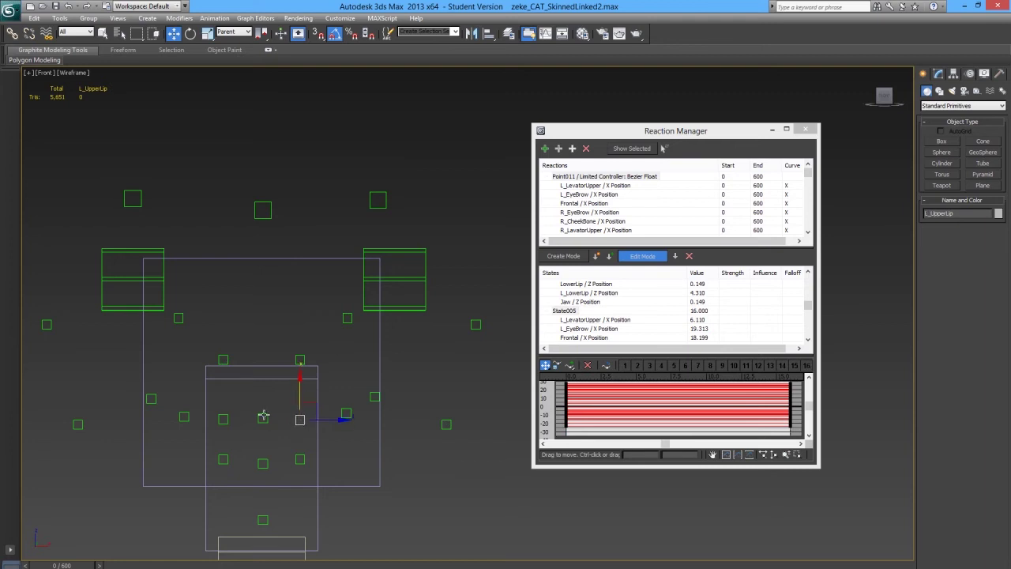
left_click_drag(312, 431, 313, 431)
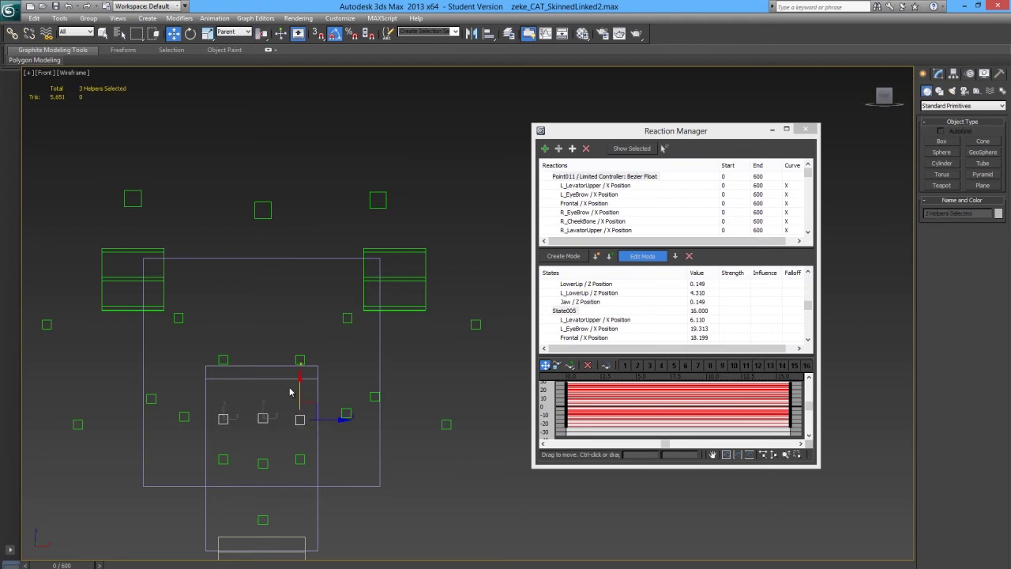
left_click_drag(299, 383, 299, 381)
Spread R_LowerLip and L_LowerLip outward and lower the LowerLip helper
left_click(224, 459)
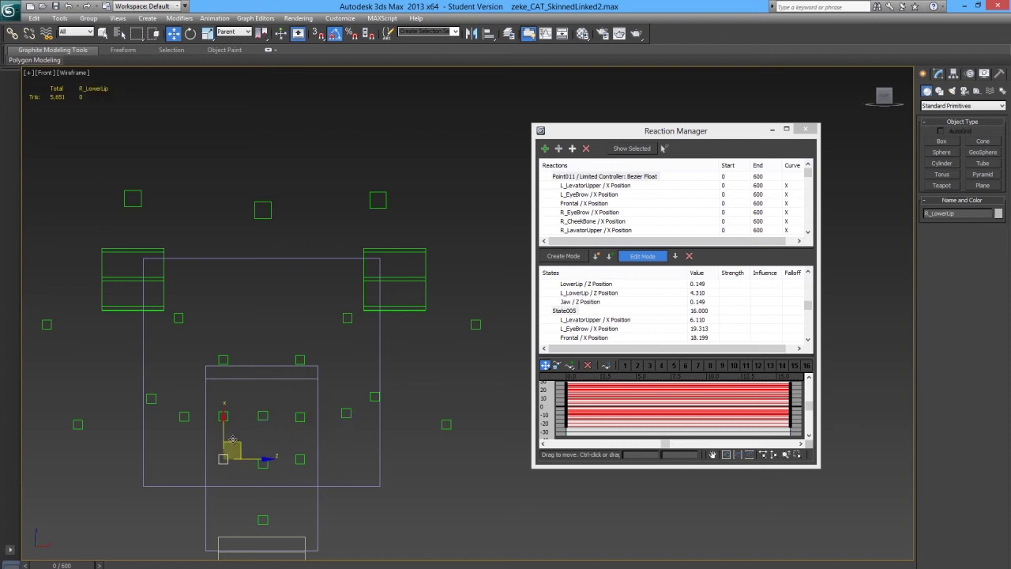
left_click_drag(233, 439, 226, 440)
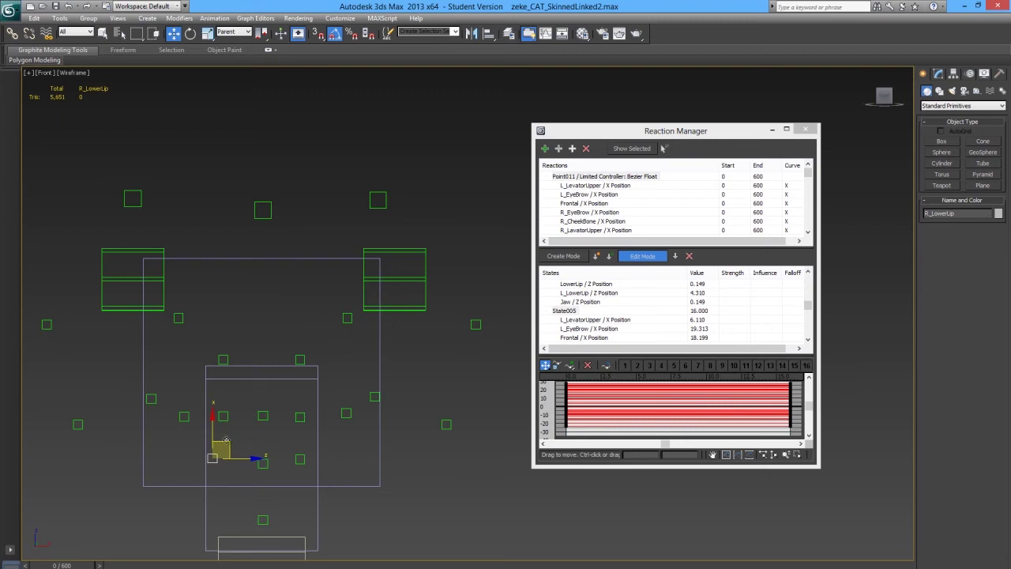
left_click(302, 457)
left_click_drag(316, 442, 325, 445)
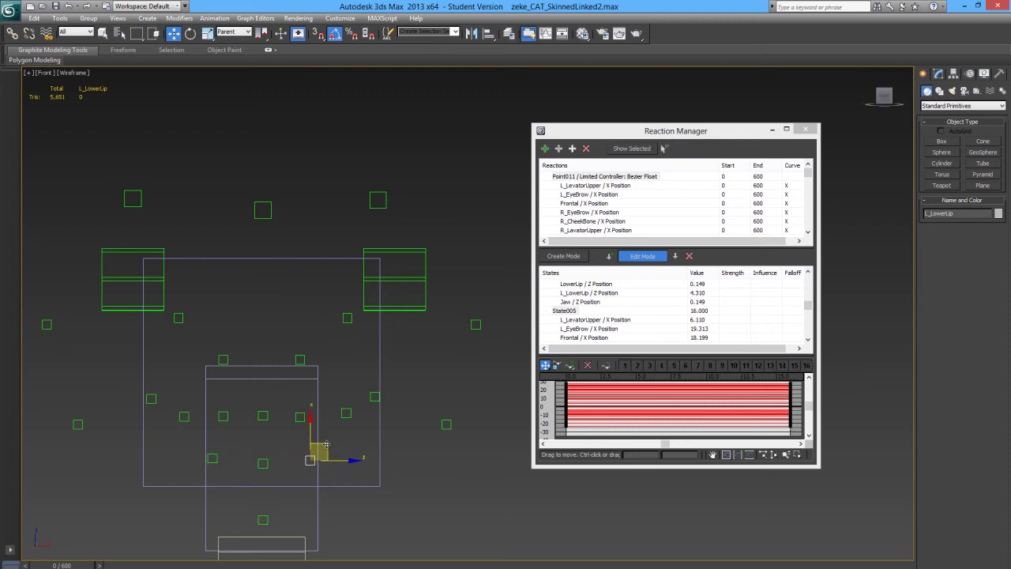
left_click(264, 466)
left_click_drag(264, 443, 265, 455)
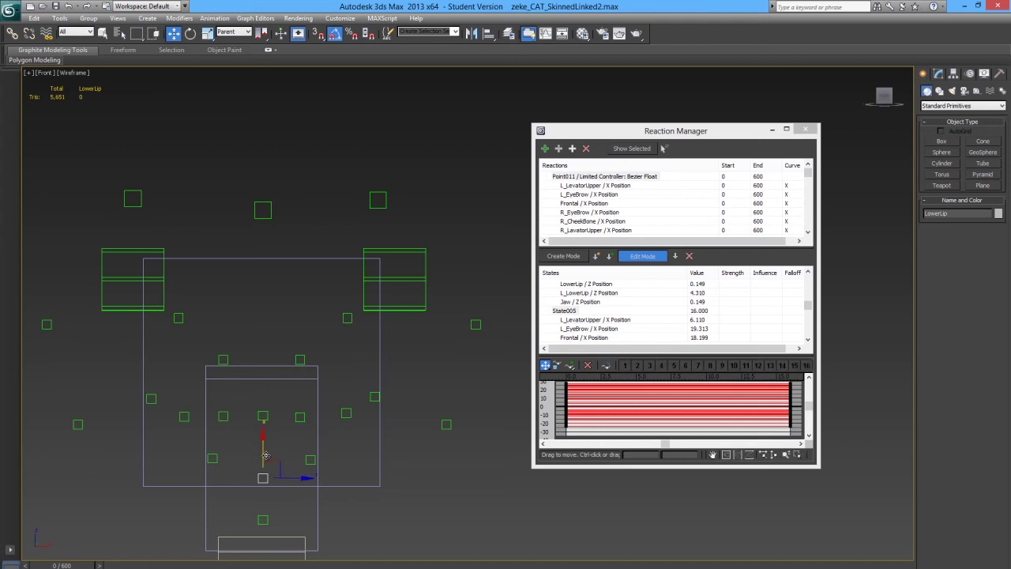
middle_click_drag(255, 474, 264, 387)
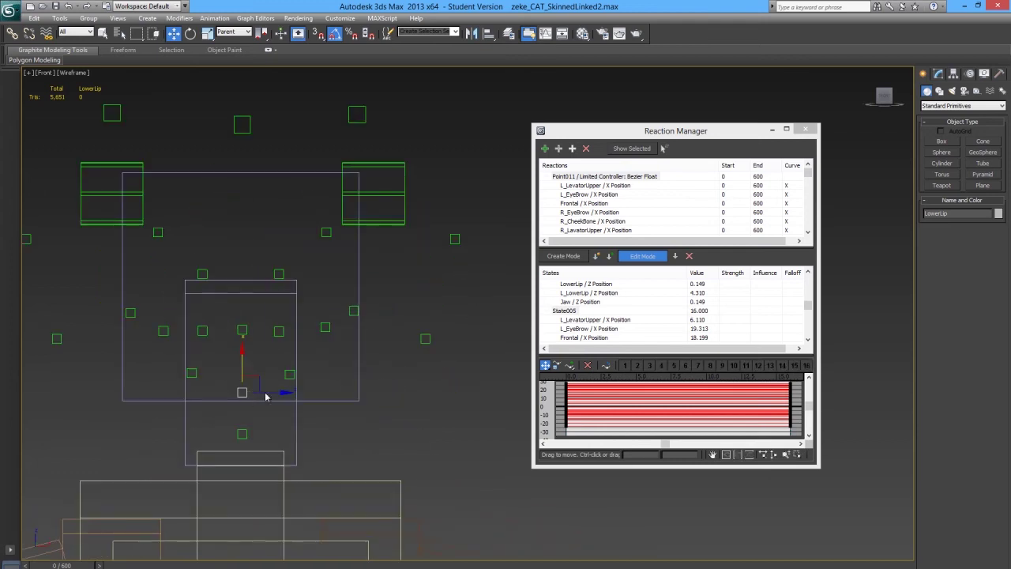
left_click(290, 373)
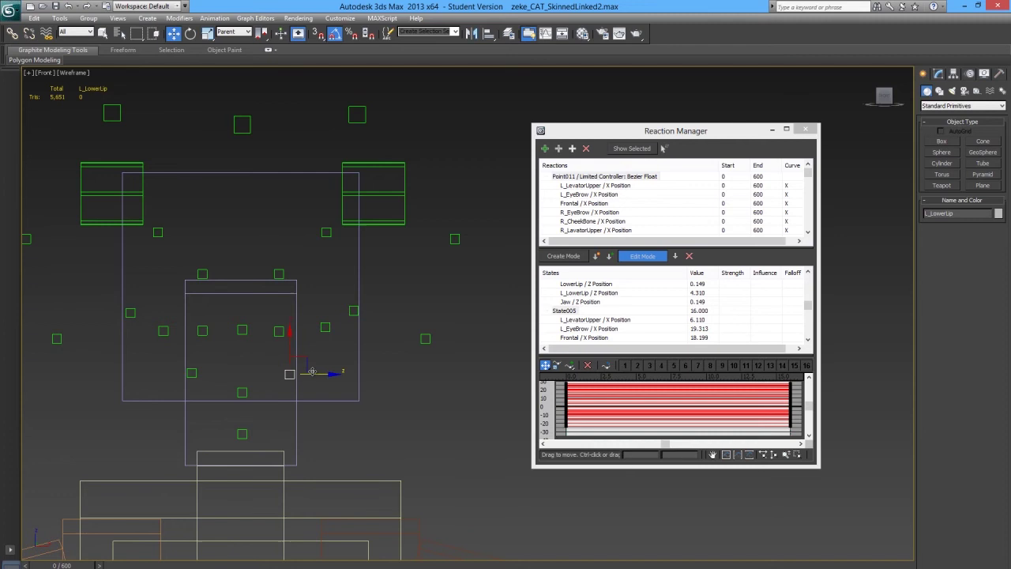
left_click_drag(312, 371, 315, 372)
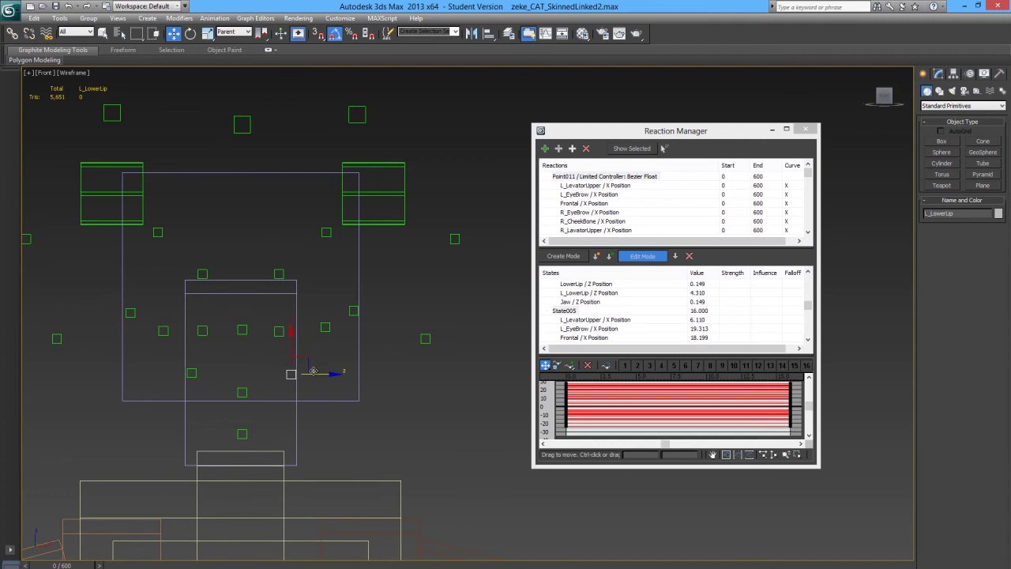
Lower the Jaw helper slightly on Y and check it from the side in Perspective view
left_click(242, 432)
left_click_drag(242, 412, 242, 421)
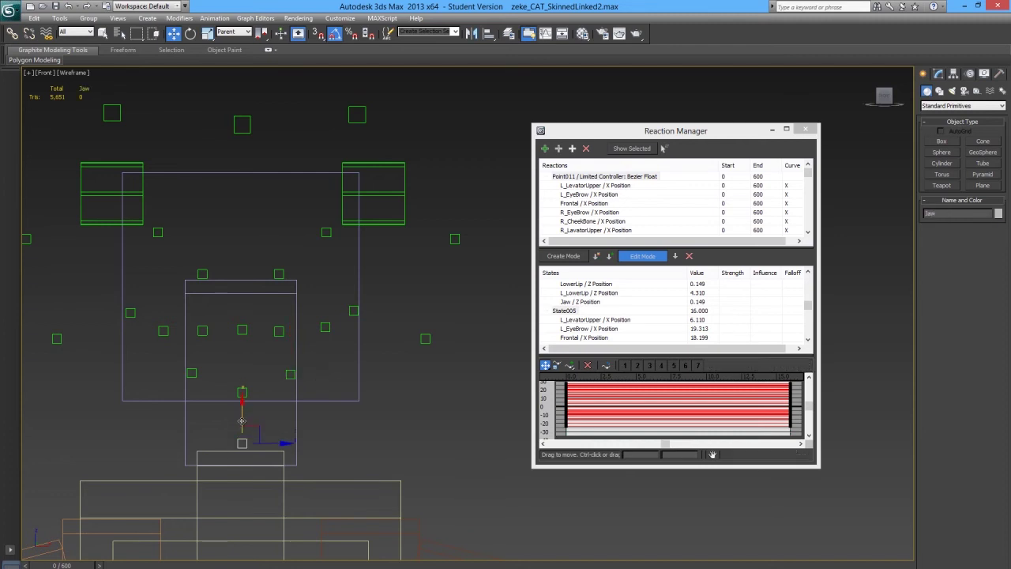
key("p")
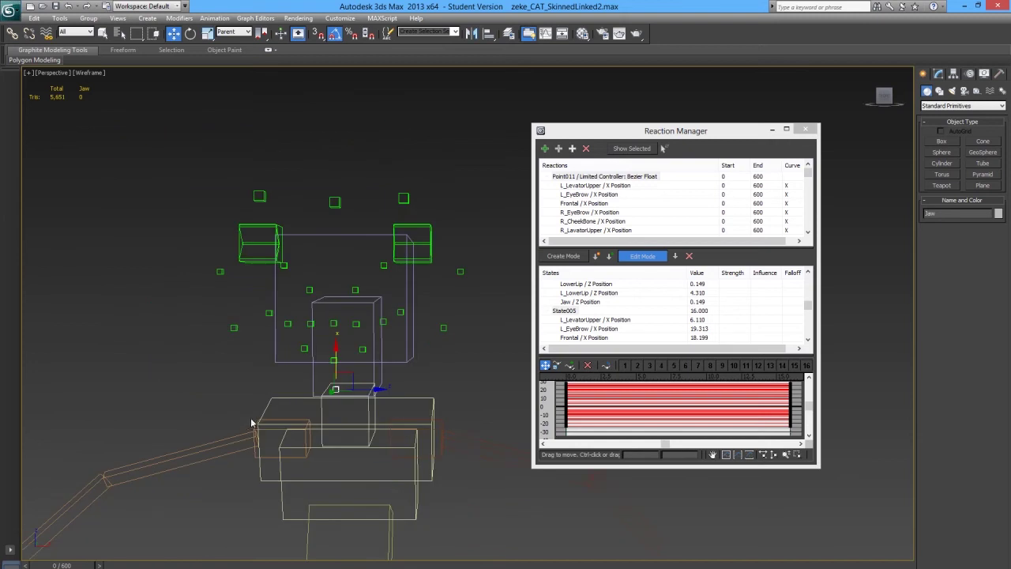
middle_click_drag(251, 424, 352, 403, "alt")
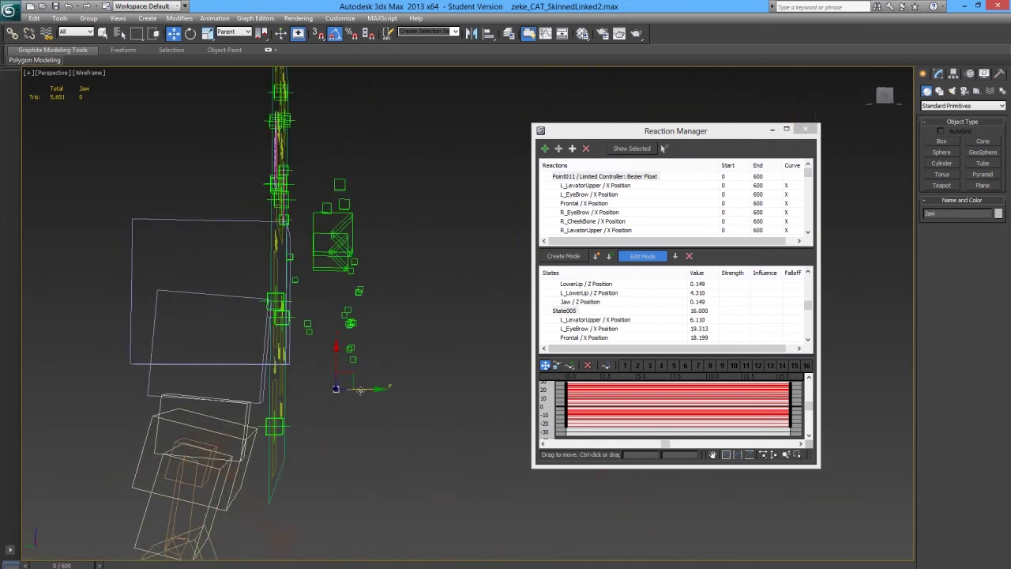
left_click_drag(360, 389, 356, 390)
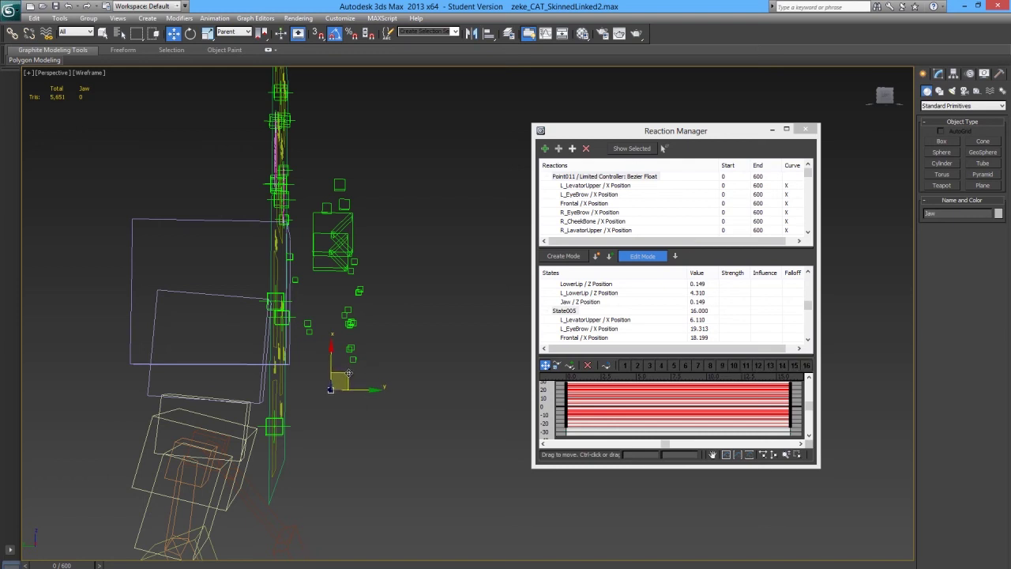
left_click(399, 370)
middle_click_drag(399, 370, 384, 350, "alt")
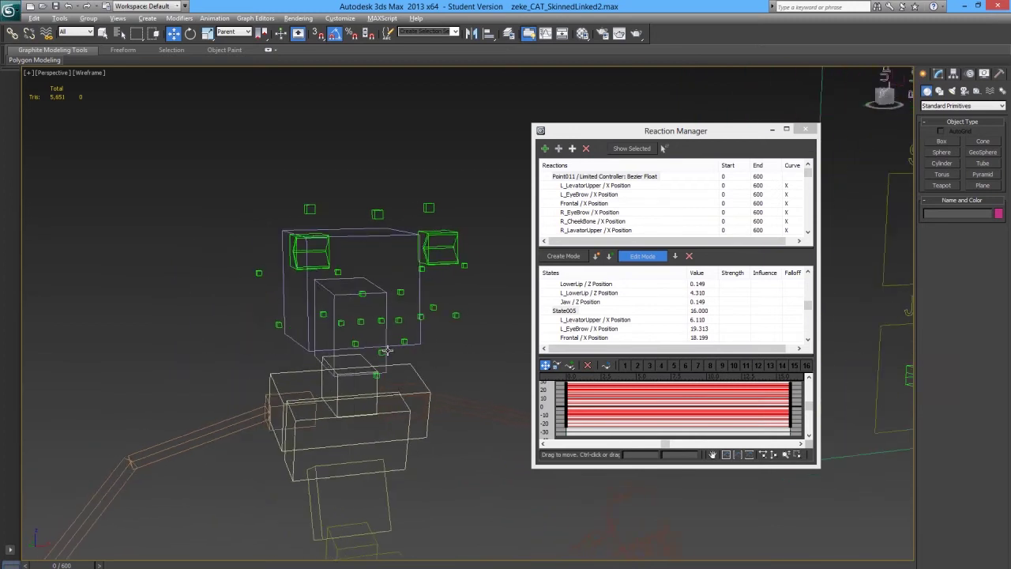
In Front view, raise L_EyeBrow and its mirrored eyebrow helper slightly
key("f")
scroll(380, 293, "down", 3)
left_click(423, 231)
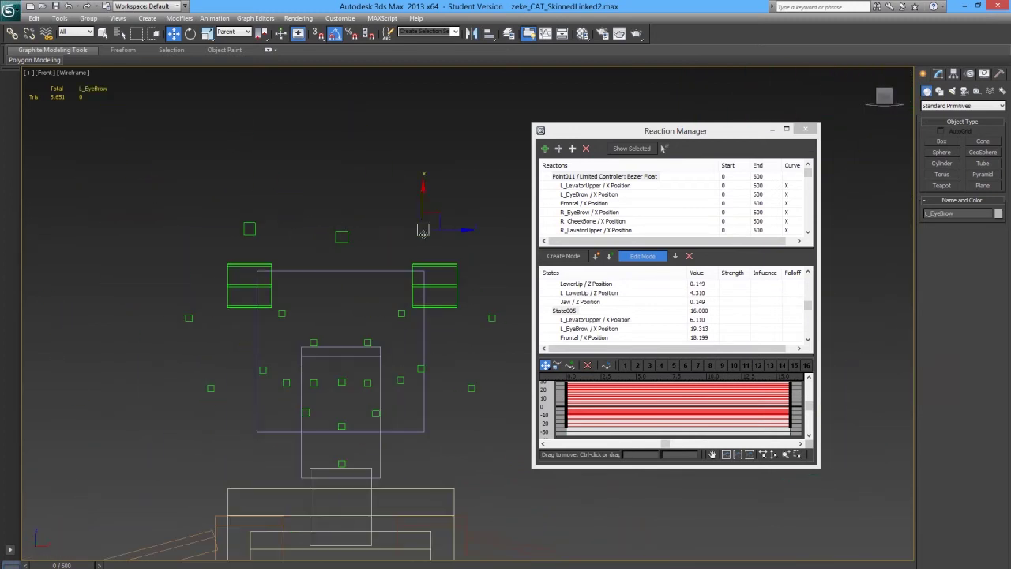
left_click(250, 230, "ctrl")
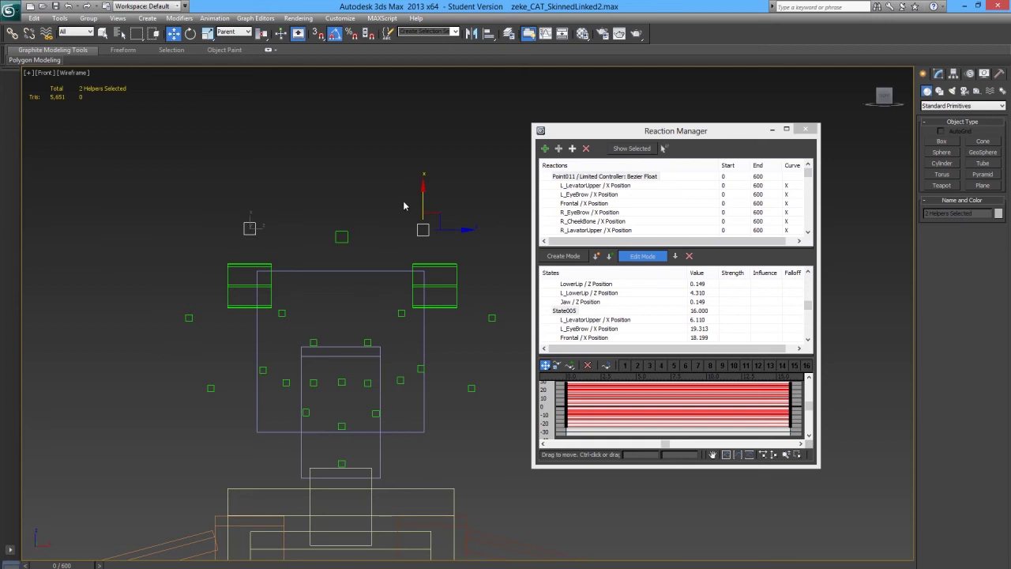
left_click_drag(421, 201, 421, 199)
Lift the Frontal helper slightly, then clear the selection and recentre the head
left_click(342, 237)
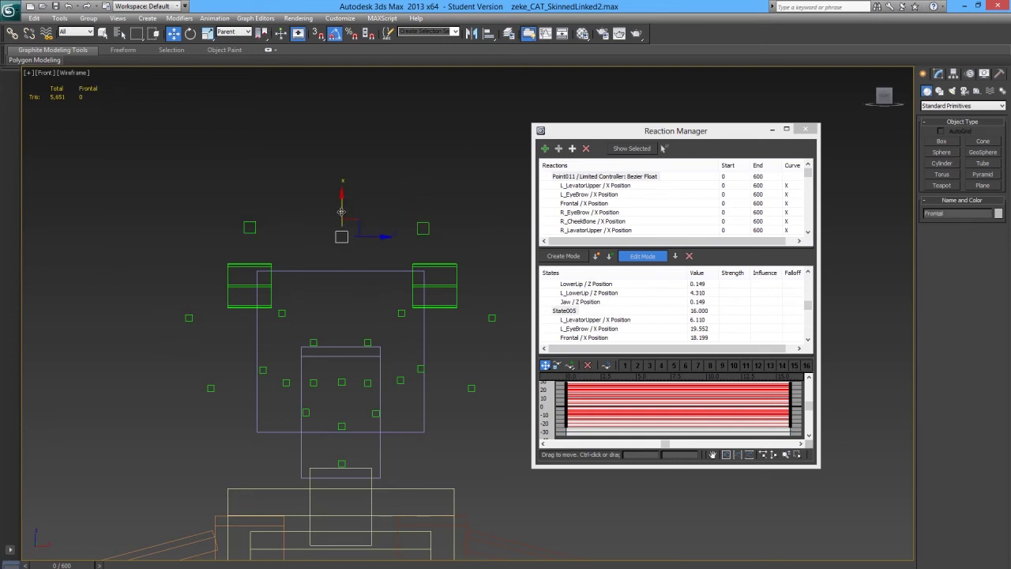
left_click_drag(342, 211, 342, 209)
scroll(391, 432, "down", 3)
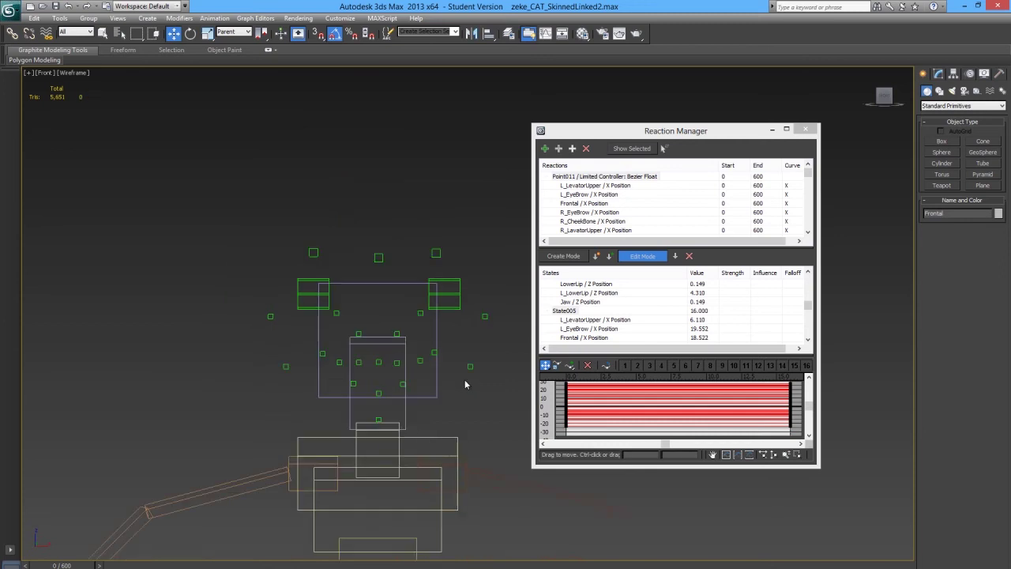
left_click(465, 385)
middle_click_drag(401, 406, 374, 388)
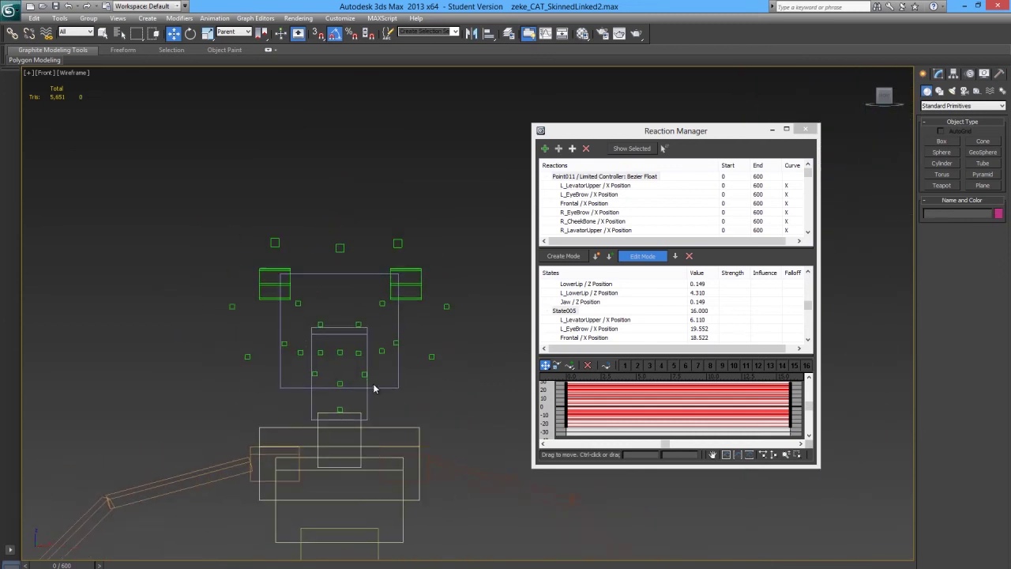
left_click_drag(671, 134, 632, 172)
Close the Reaction Manager and drag Point011 up and down to test the happy face
key("z")
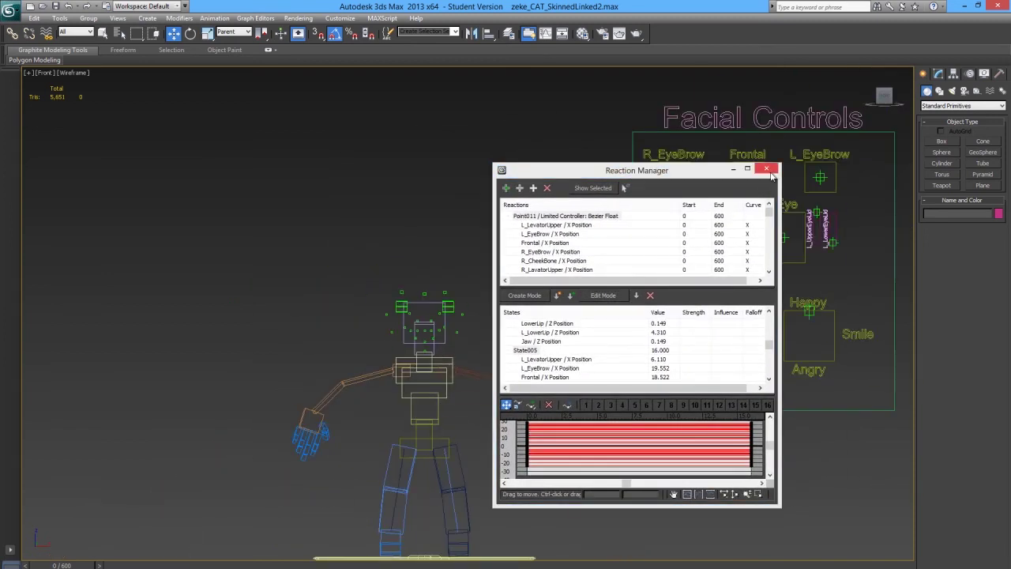
left_click(768, 167)
left_click(810, 312)
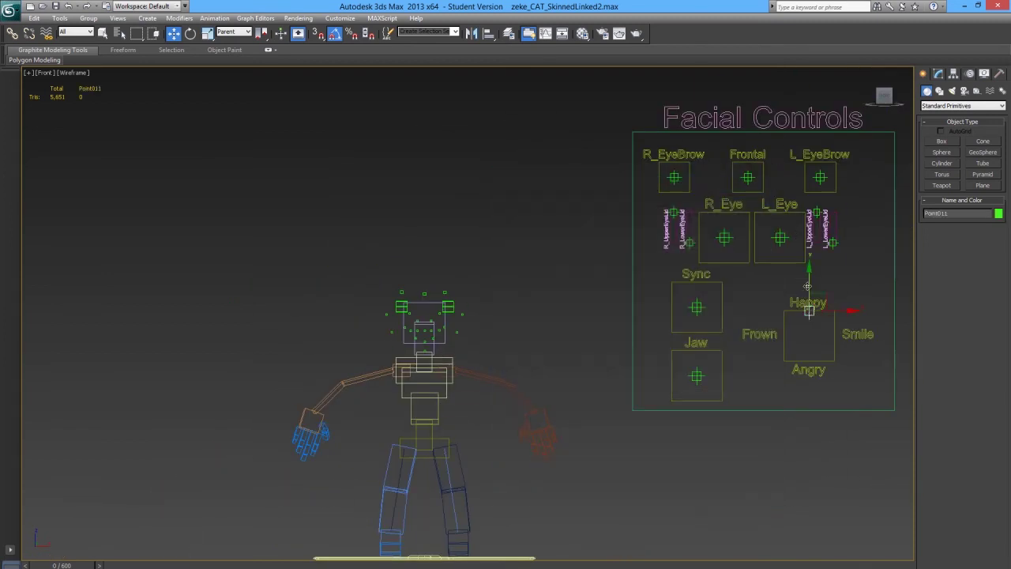
left_click_drag(809, 296, 793, 334)
left_click_drag(792, 302, 813, 307)
Orbit to a three-quarter Perspective view of the rig and Facial Controls board
middle_click_drag(464, 292, 432, 295, "alt")
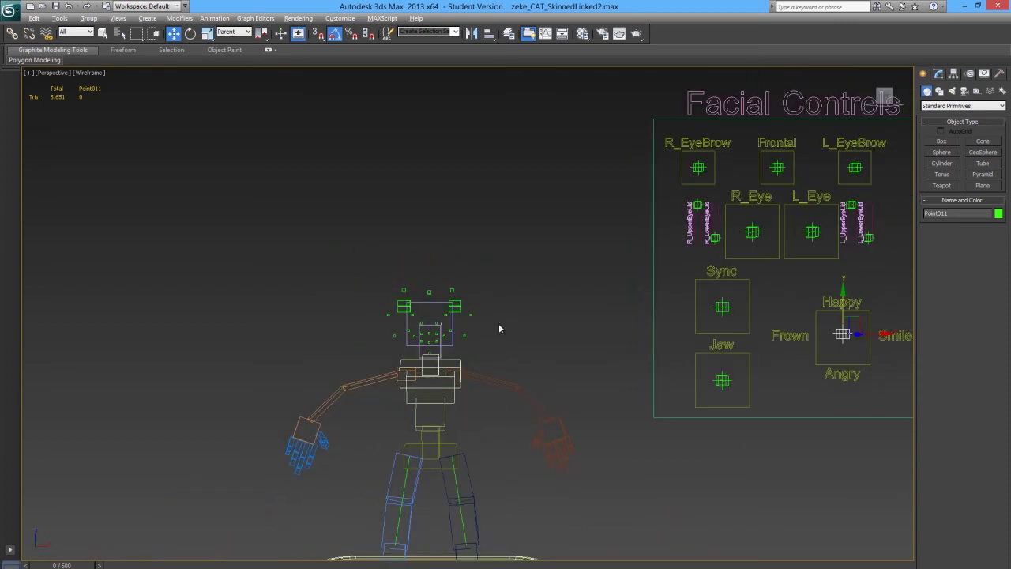
middle_click_drag(498, 323, 488, 290, "alt")
scroll(487, 290, "up", 5)
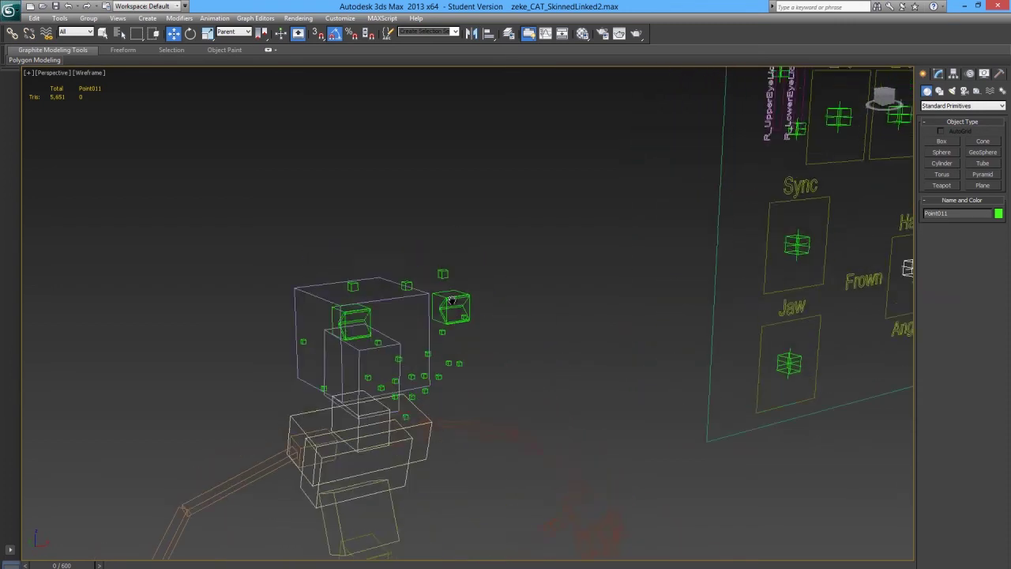
left_click(304, 19)
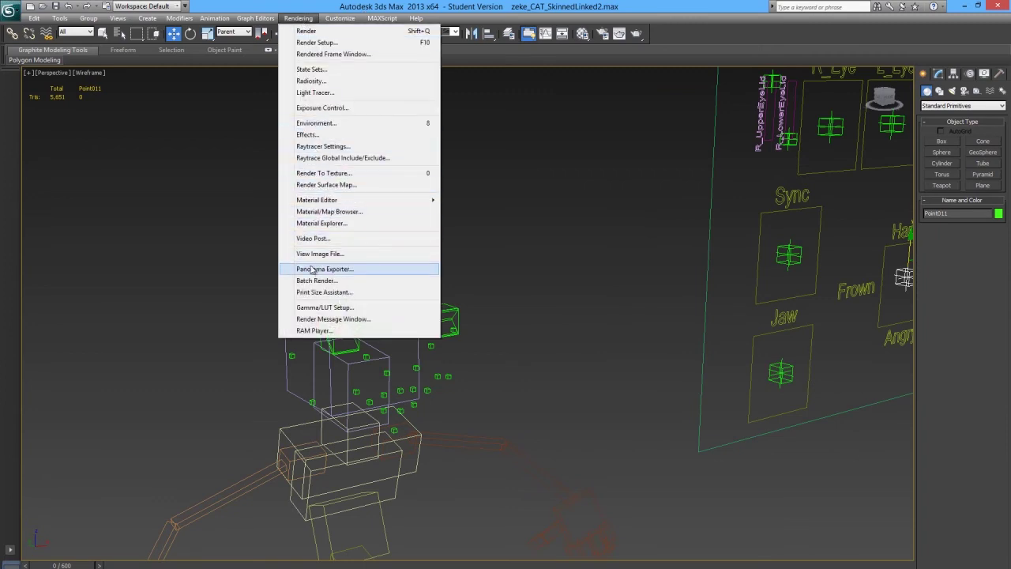
Reopen the Reaction Manager and move it to the left side of the screen
mouse_move(214, 17)
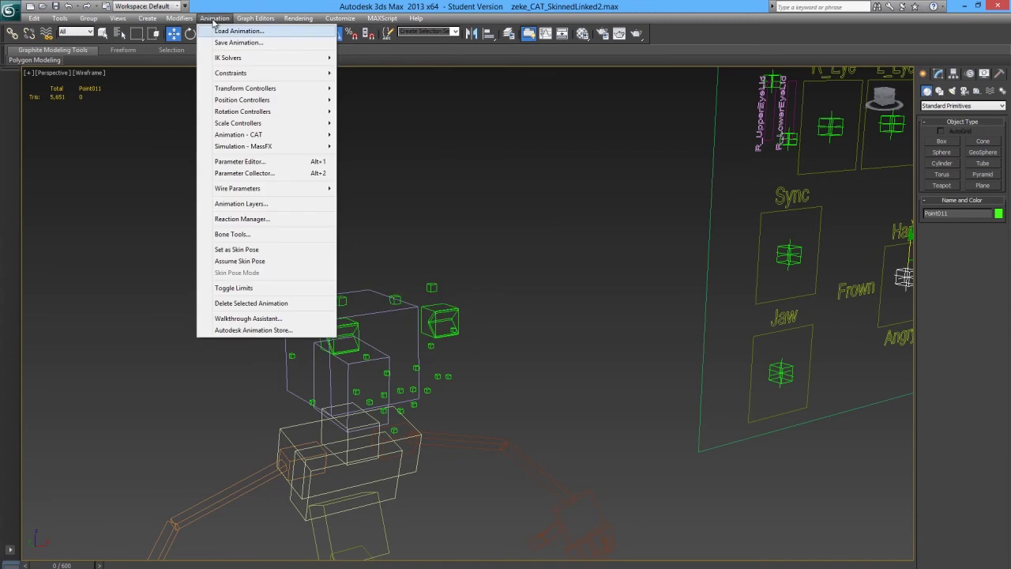
left_click(293, 220)
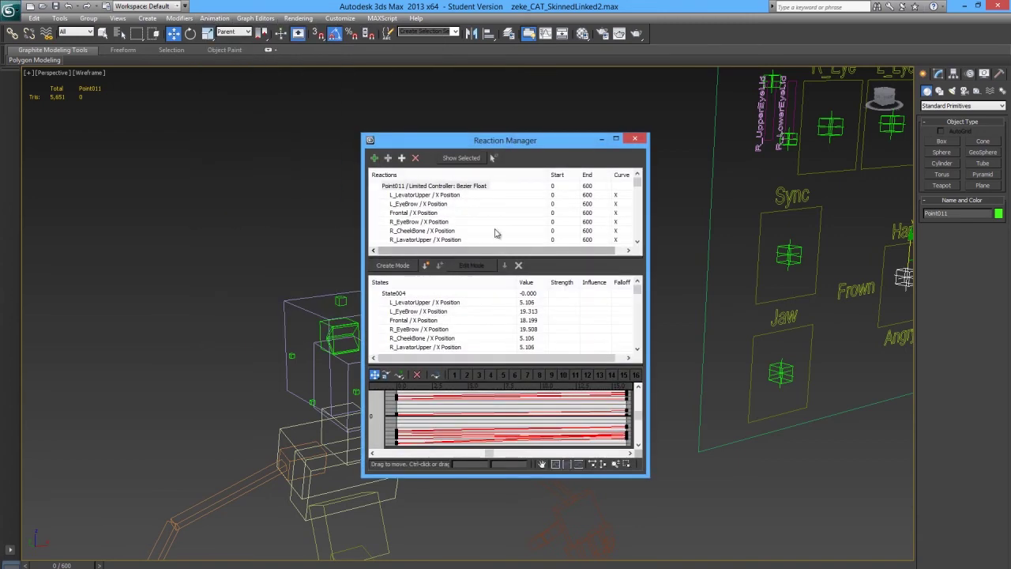
left_click_drag(485, 144, 154, 143)
scroll(489, 304, "down", 3)
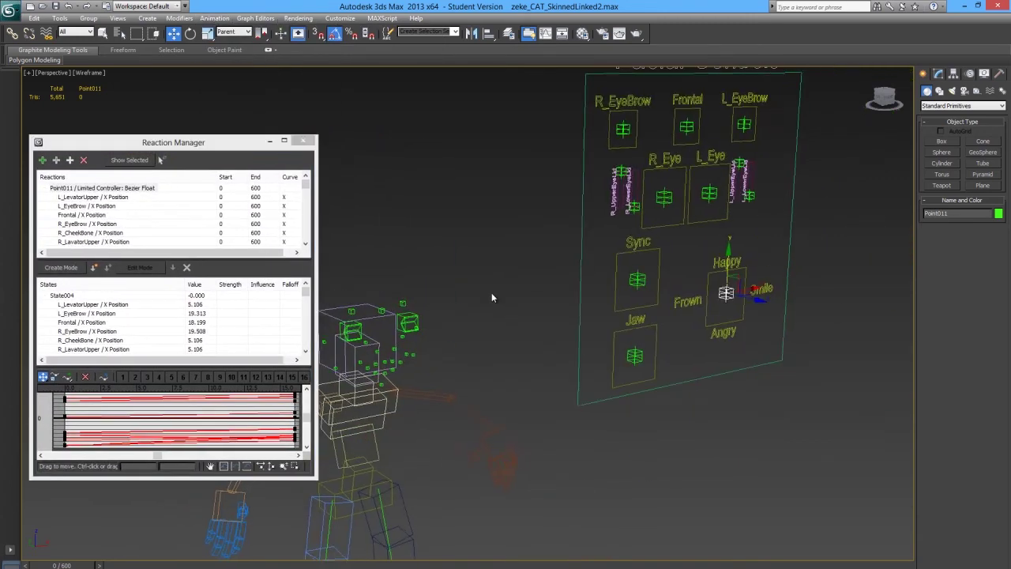
Add upper-eyelid control Point006's Y Position limited controller as a new reaction master
left_click(739, 164)
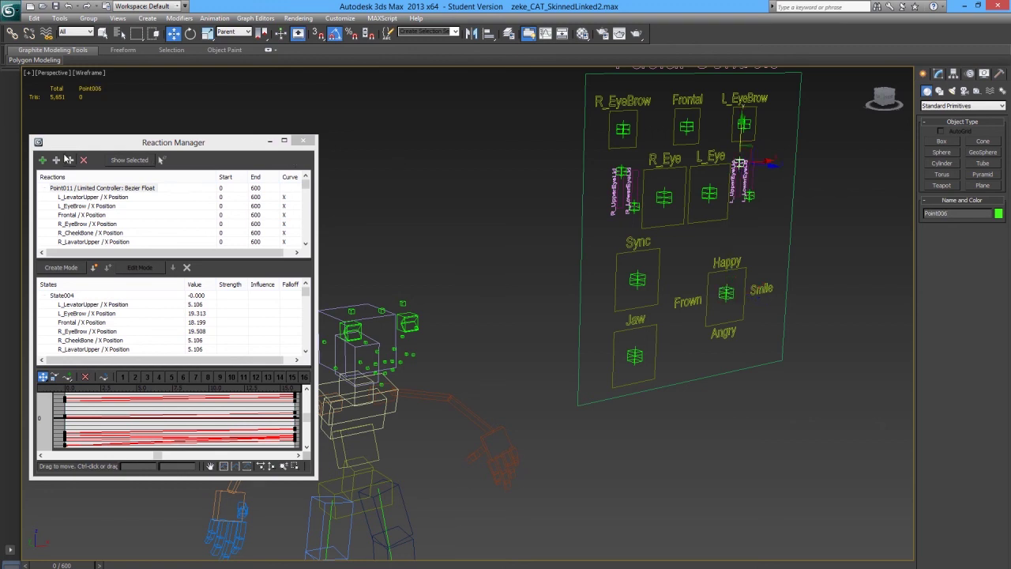
left_click(43, 159)
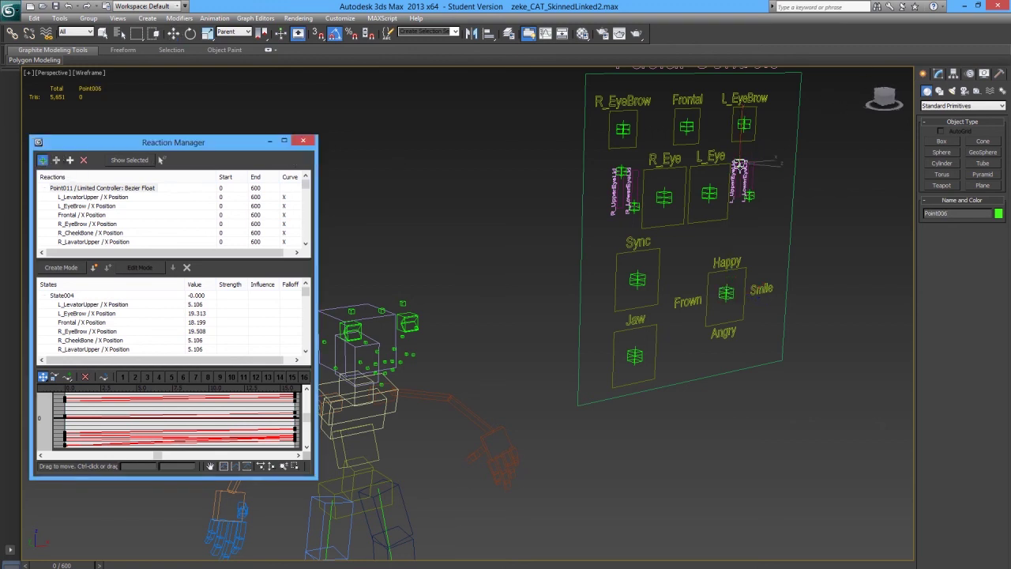
left_click(739, 166)
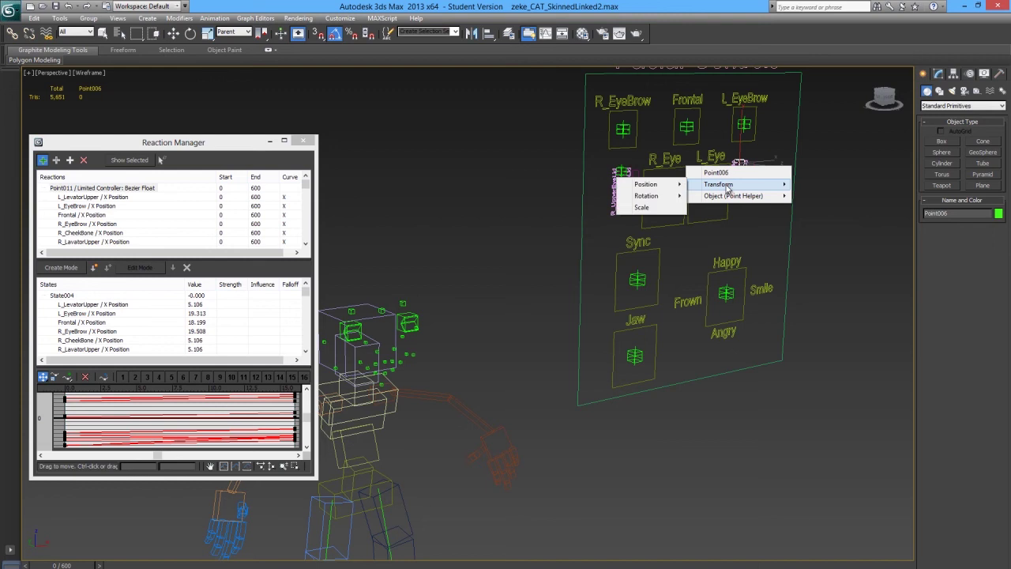
mouse_move(645, 184)
mouse_move(577, 196)
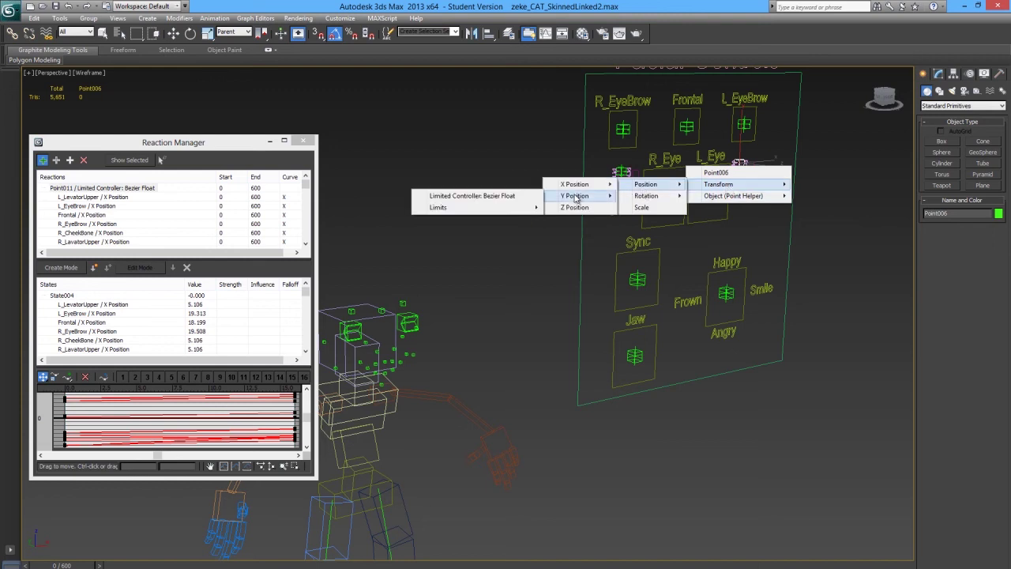
left_click(473, 197)
scroll(445, 226, "up", 8)
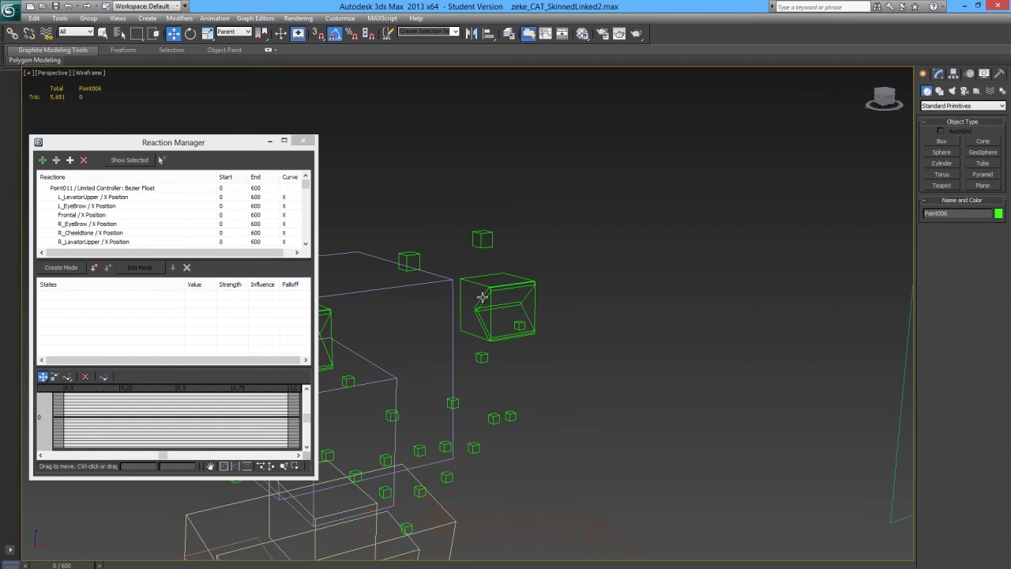
Select L_UpperEyeLid and begin adding it as a slave, then cancel the pick
left_click(482, 297)
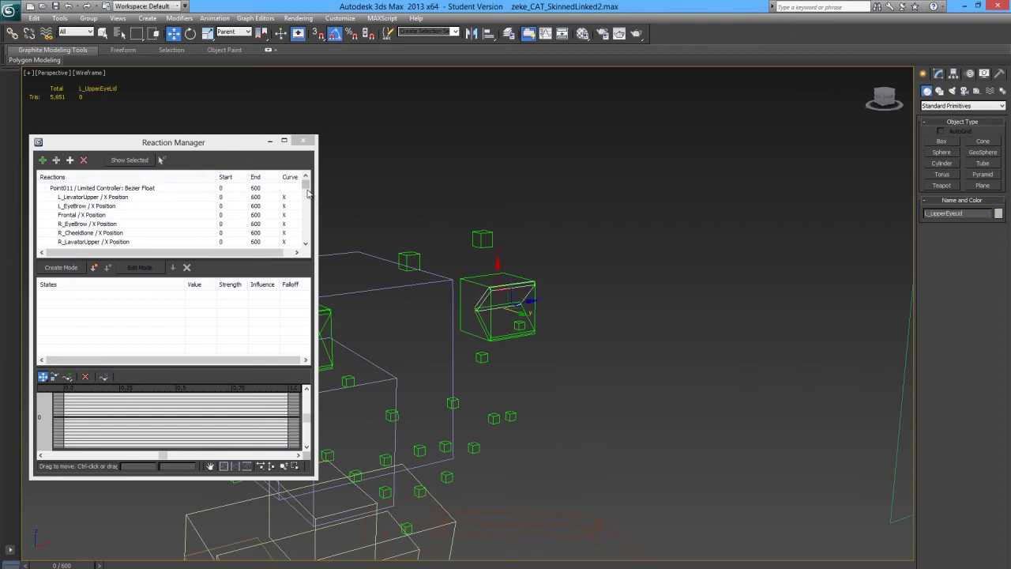
left_click_drag(306, 184, 308, 237)
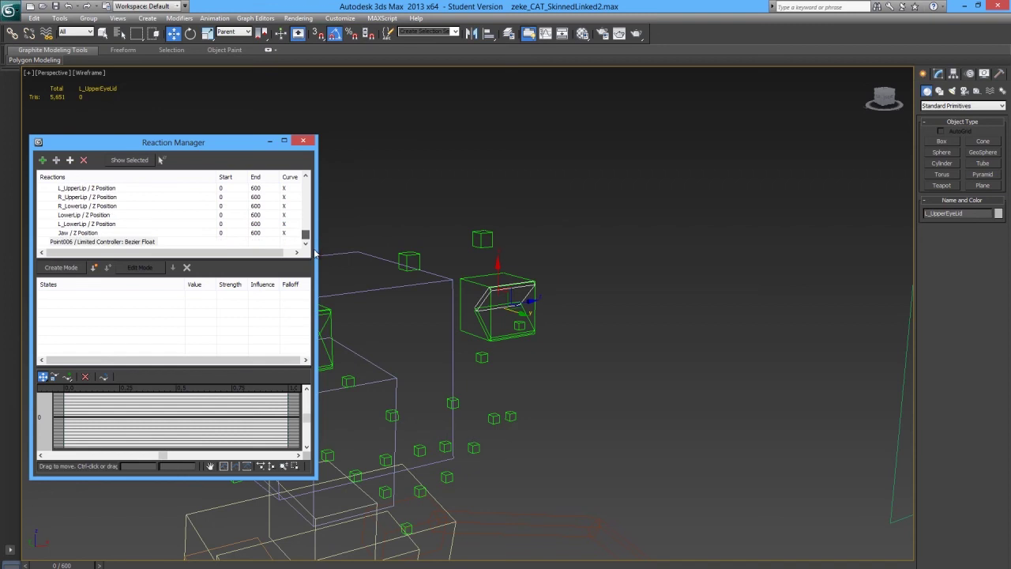
left_click(56, 160)
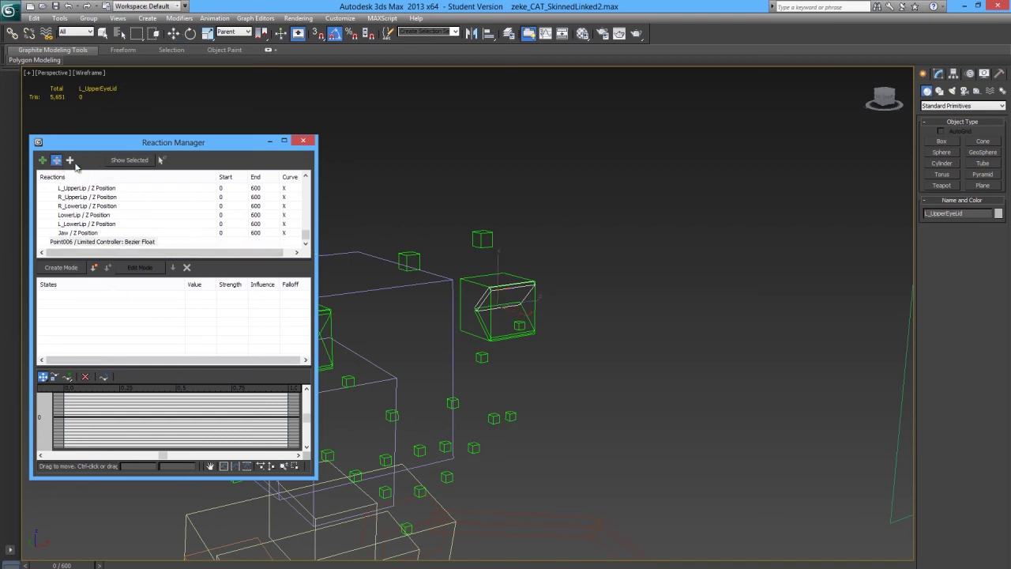
left_click(481, 296)
mouse_move(481, 302)
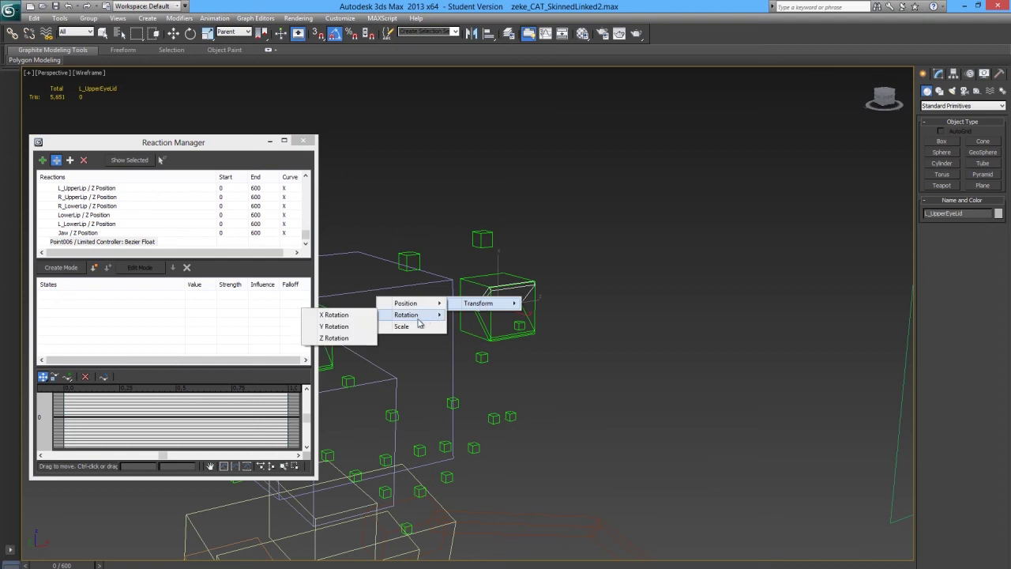
left_click(413, 325)
right_click(571, 275)
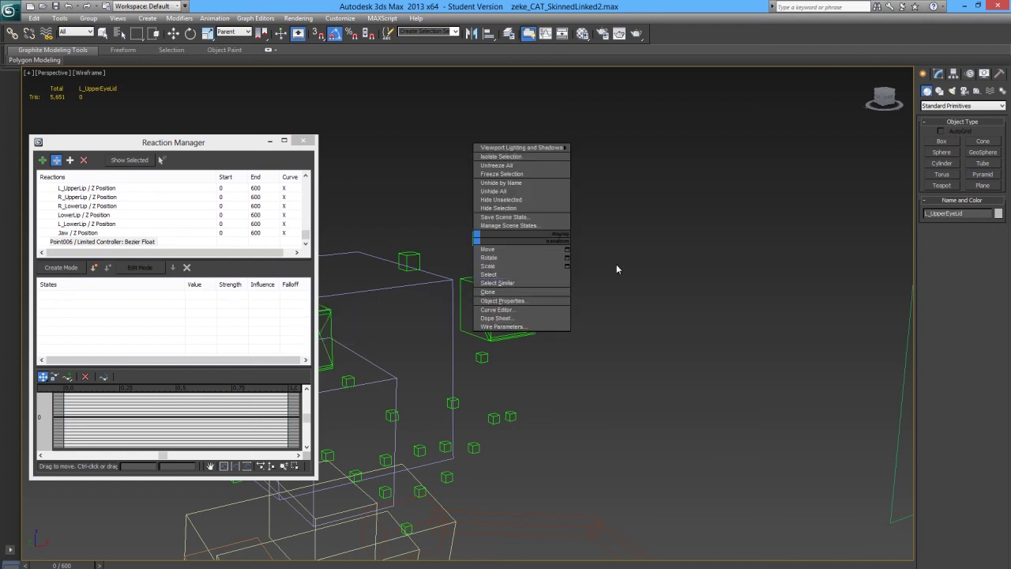
left_click(575, 278)
middle_click_drag(575, 279, 526, 293)
Rotate the upper eyelid down to close it, switch reference coordinates to Parent, and reselect it
key("e")
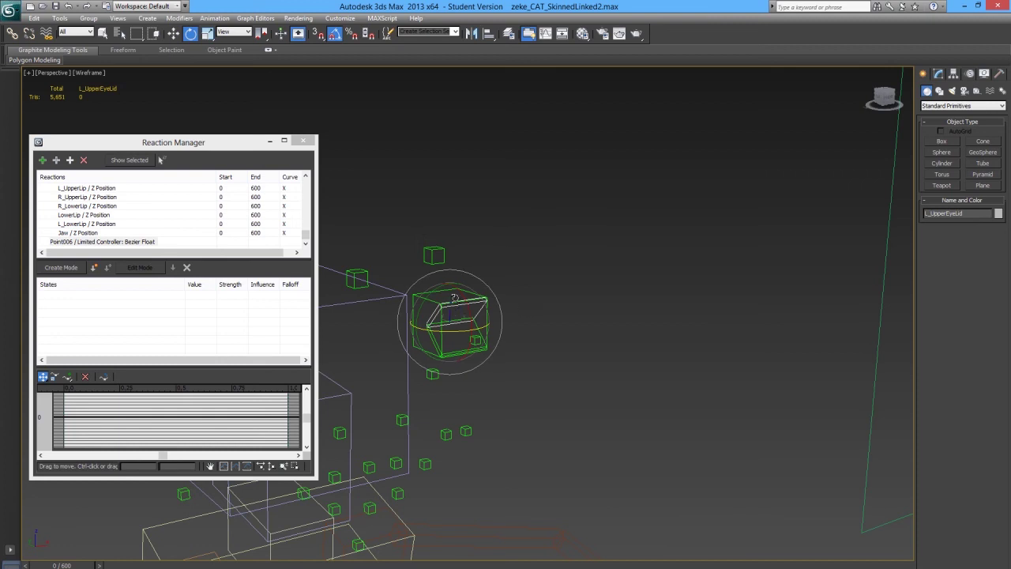
left_click_drag(455, 298, 465, 335)
middle_click_drag(442, 307, 553, 288)
left_click(233, 32)
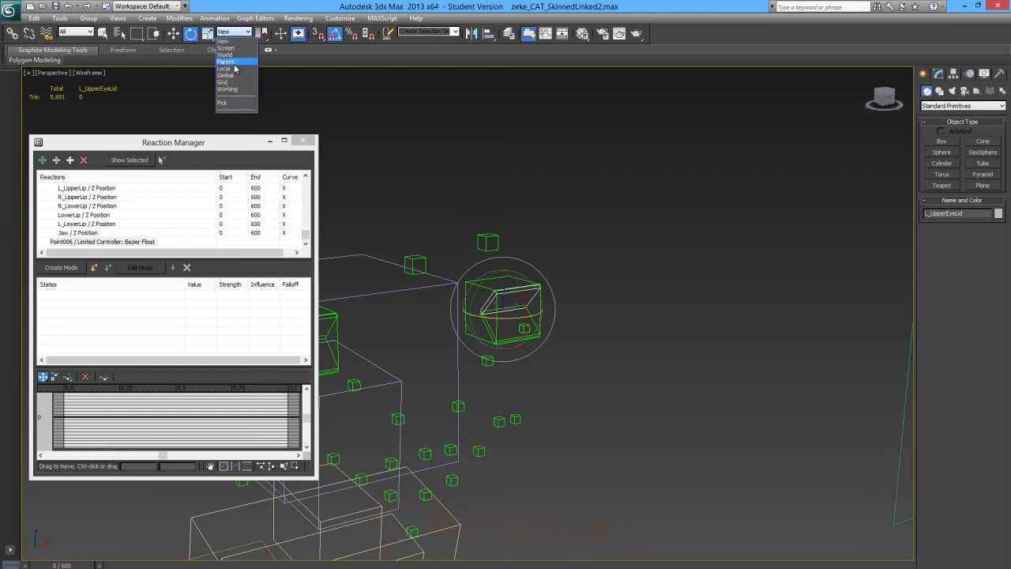
left_click(227, 61)
left_click(613, 332)
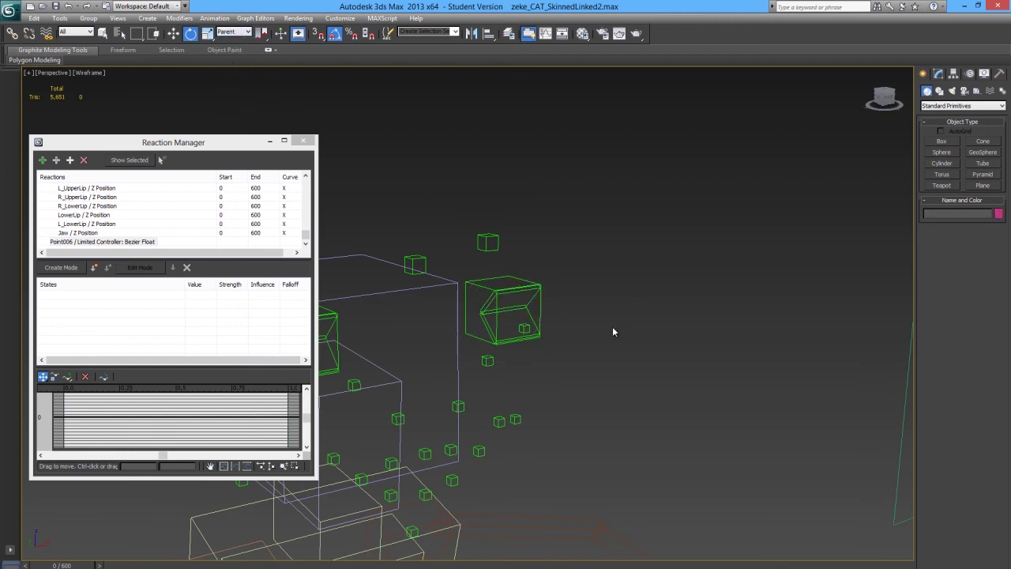
left_click(485, 301)
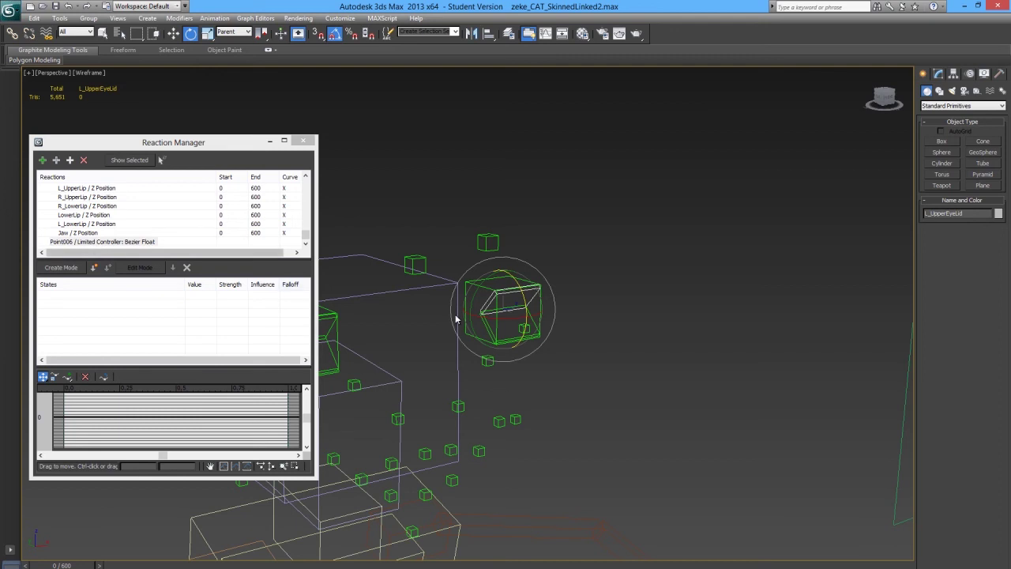
middle_click_drag(458, 316, 419, 328)
Make L_UpperEyeLid's Z Rotation a slave of the Point006 reaction, storing -90 at state 16
left_click(56, 160)
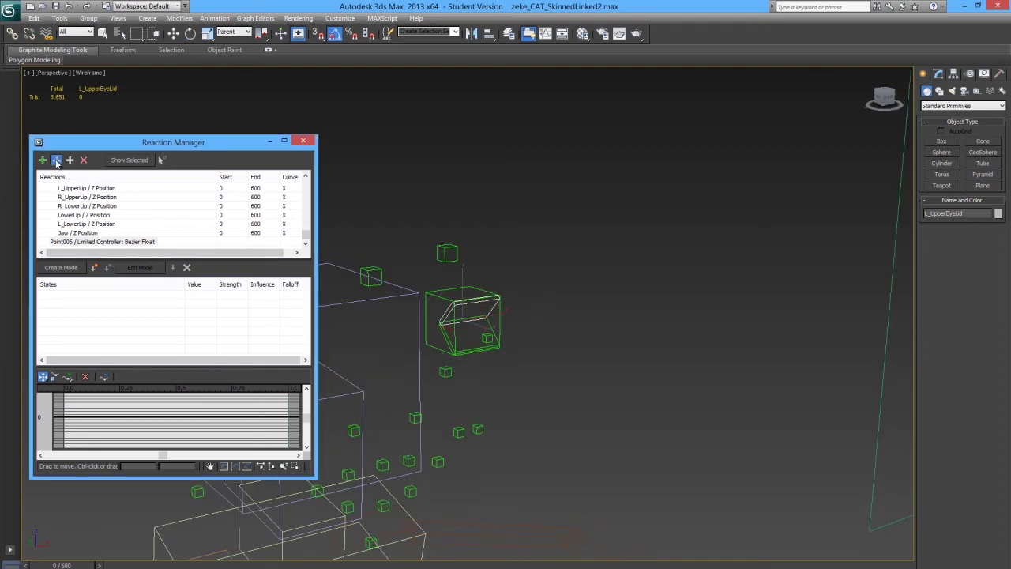
left_click(449, 312)
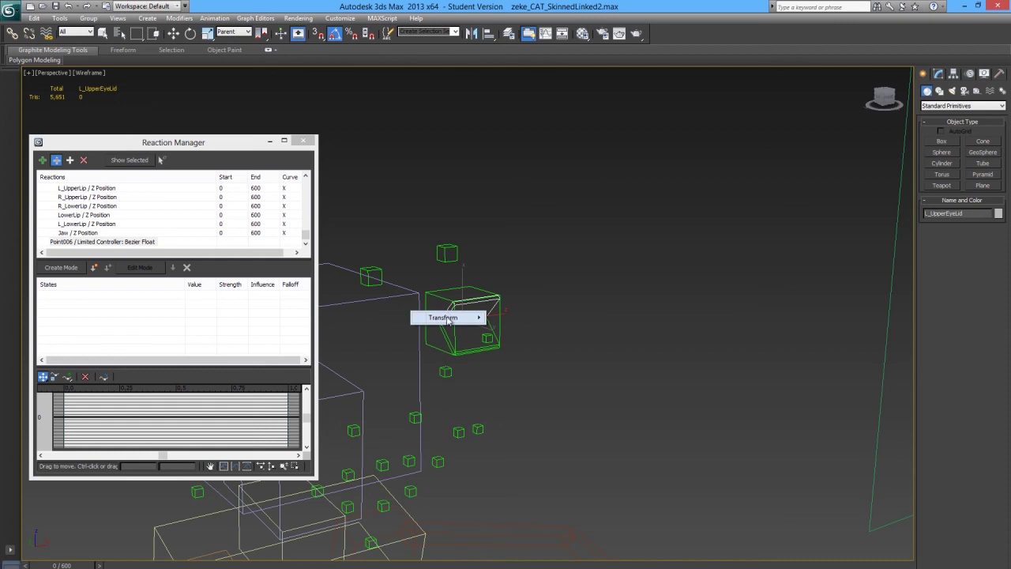
mouse_move(448, 320)
mouse_move(380, 322)
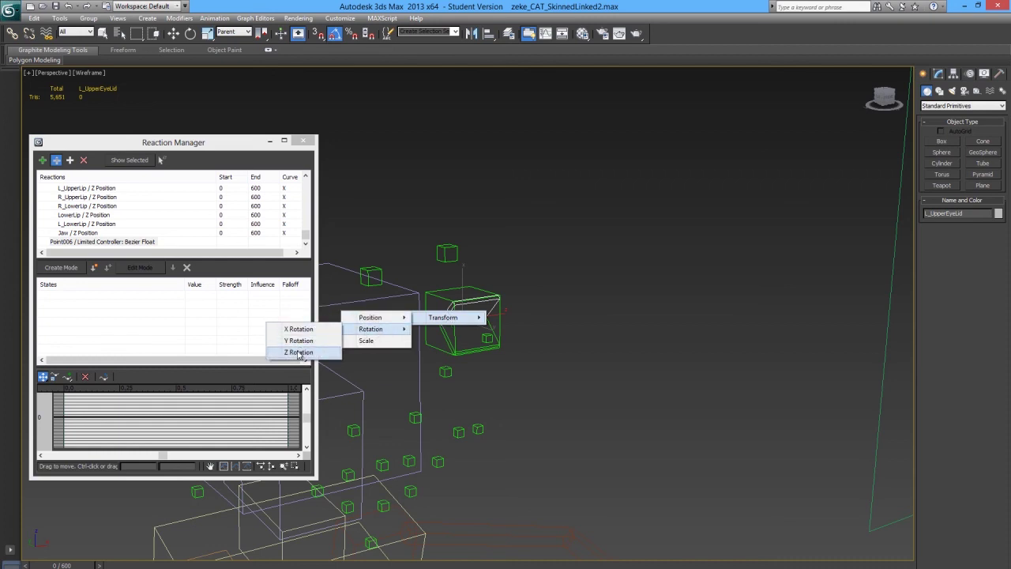
left_click(299, 350)
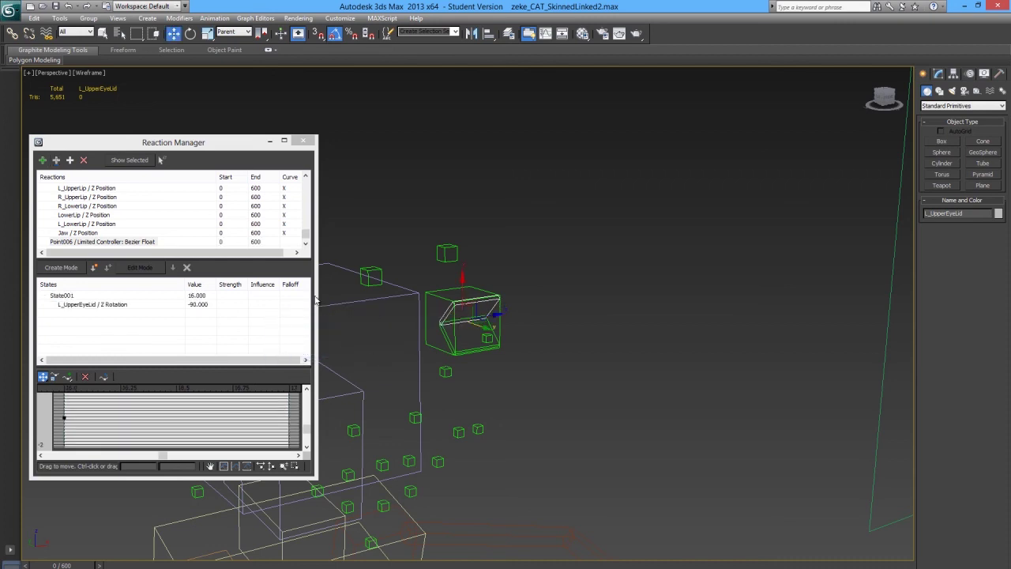
Slide the Point006 eyelid knob down and create a new reaction state at -16
middle_click_drag(525, 281, 644, 246, "alt")
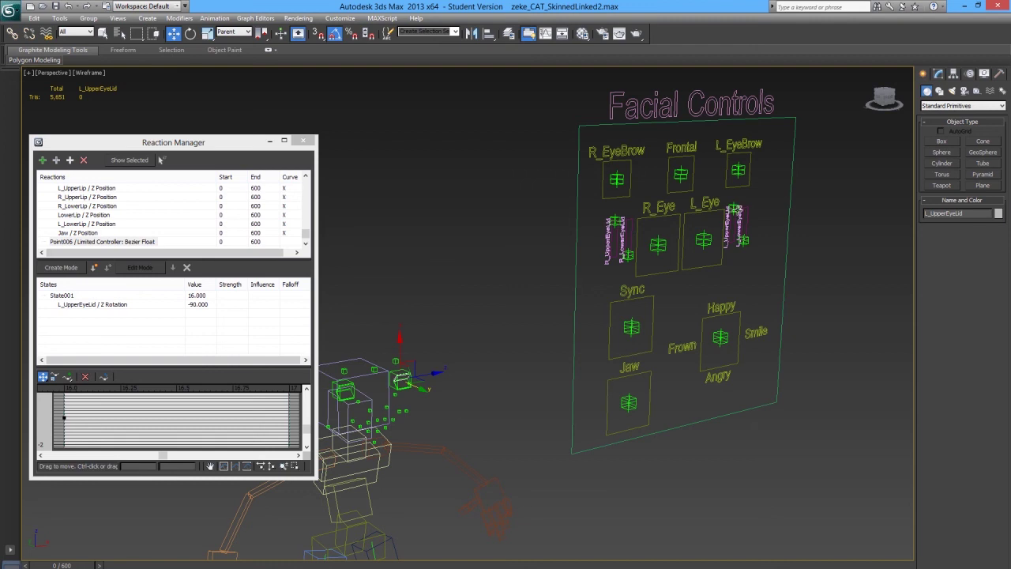
left_click(733, 209)
left_click(734, 209)
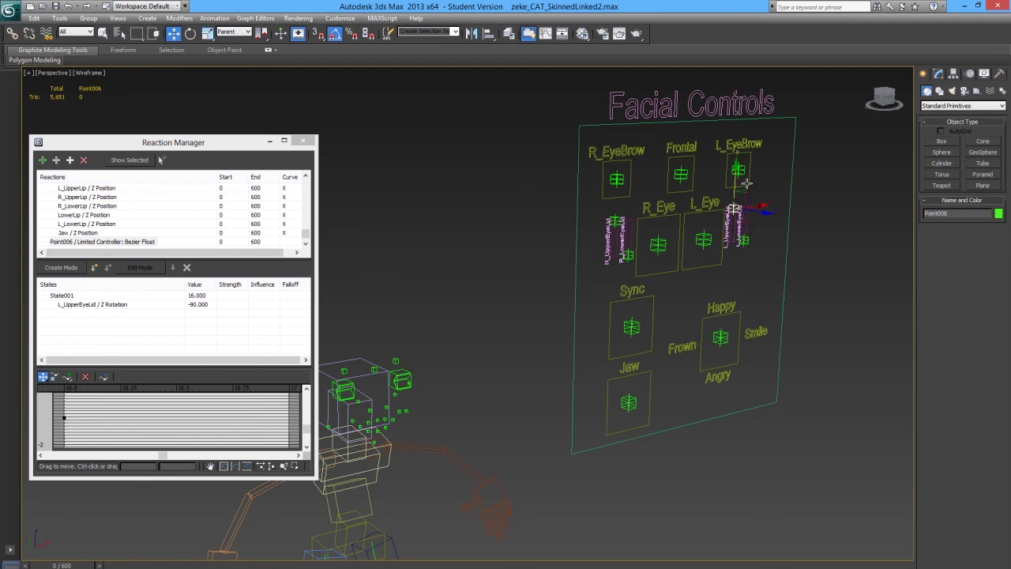
left_click_drag(736, 182, 732, 241)
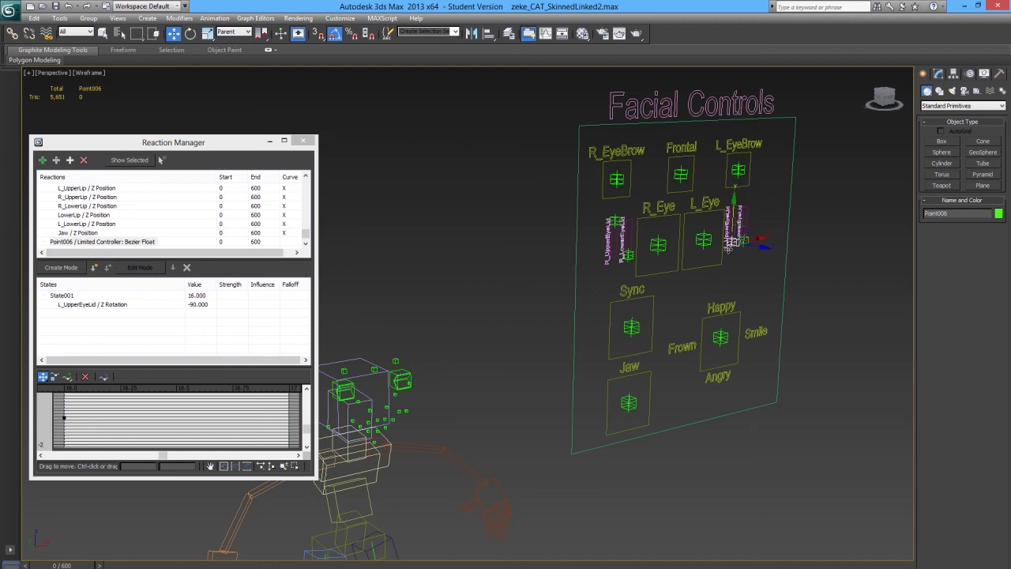
left_click(94, 267)
Edit State002's eyelid entry and rotate the upper eyelid 45° about Z
middle_click_drag(377, 346, 408, 298)
scroll(409, 297, "up", 10)
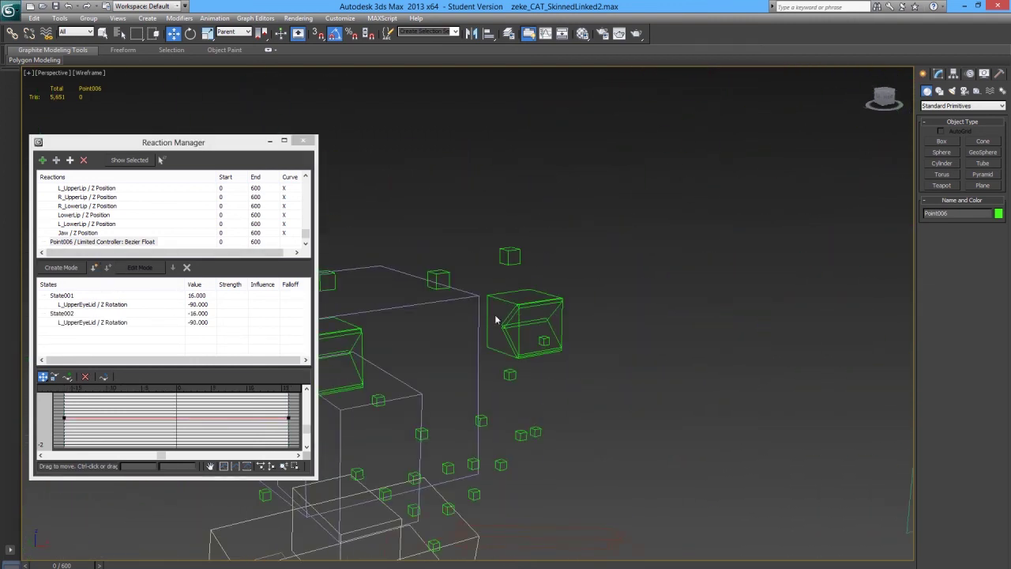
left_click(510, 316)
left_click(89, 321)
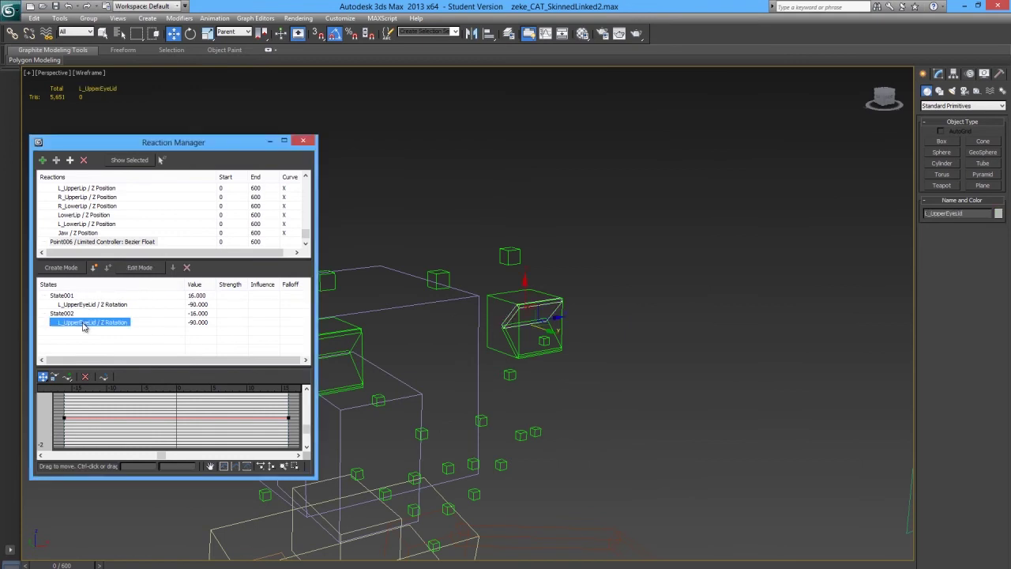
left_click(133, 270)
key("e")
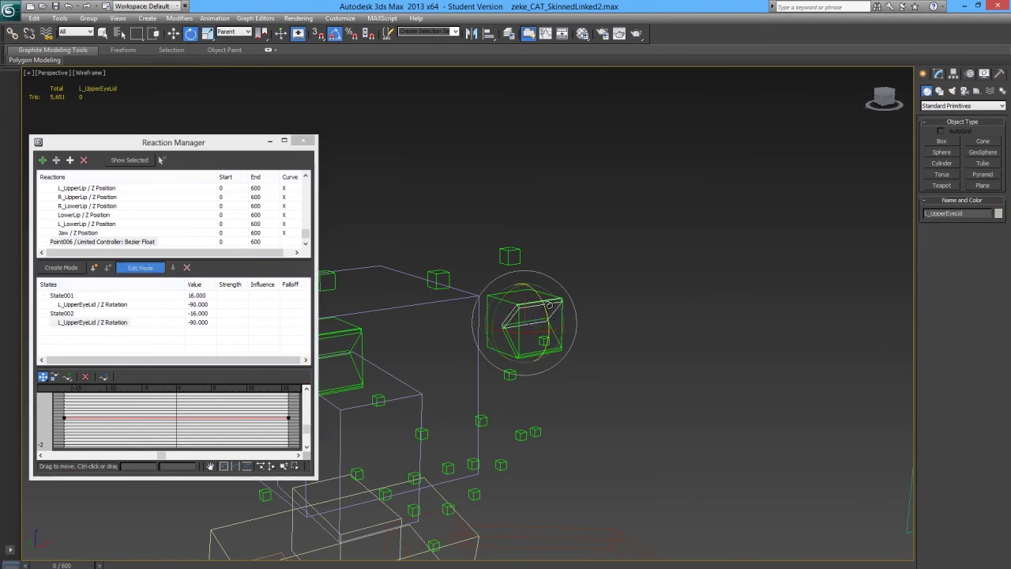
left_click_drag(541, 306, 549, 323)
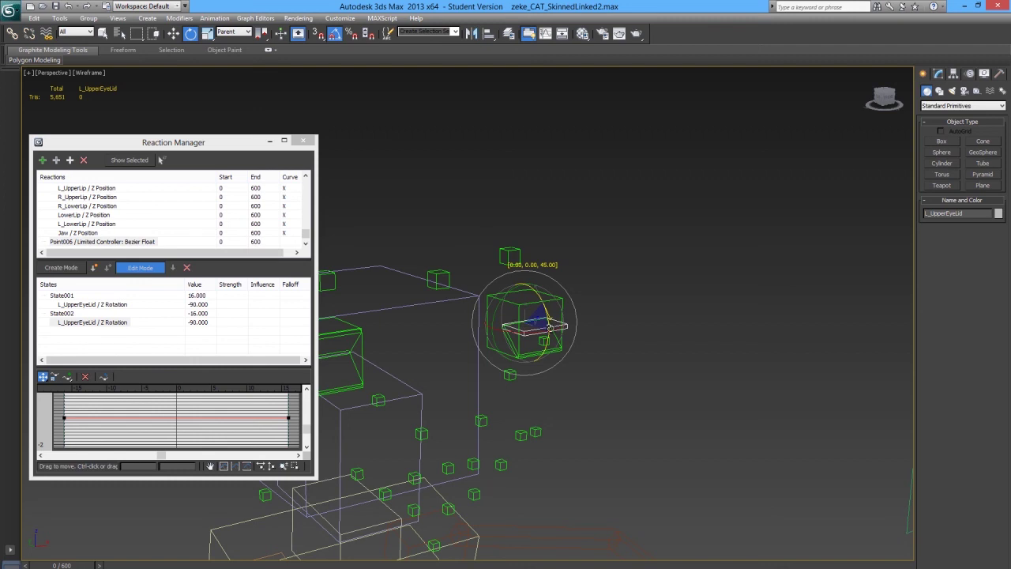
Try sliding the Point006 knob again, then reselect the L_UpperEyeLid box
key("w")
scroll(627, 324, "down", 3)
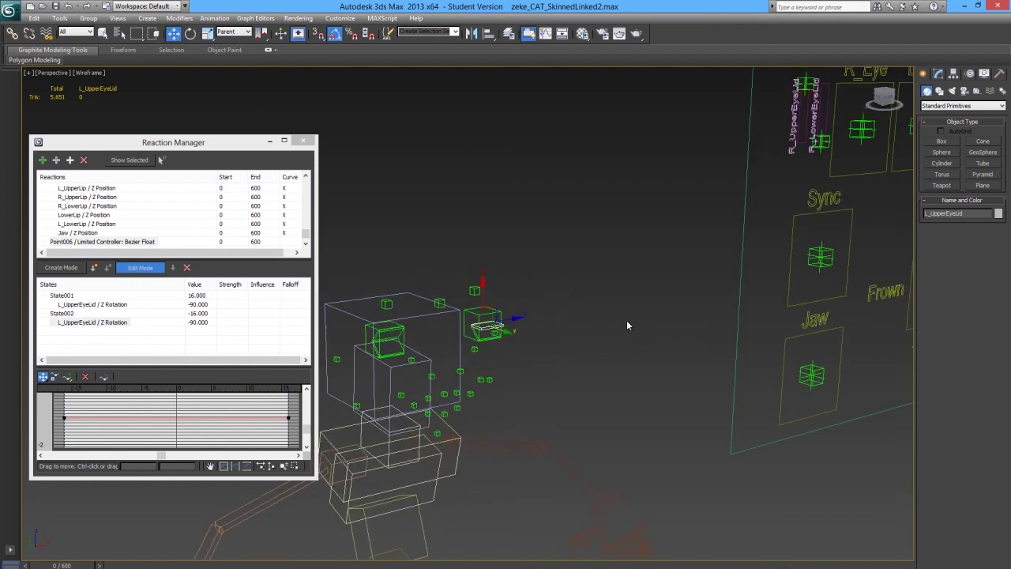
scroll(745, 260, "down", 2)
left_click(742, 213)
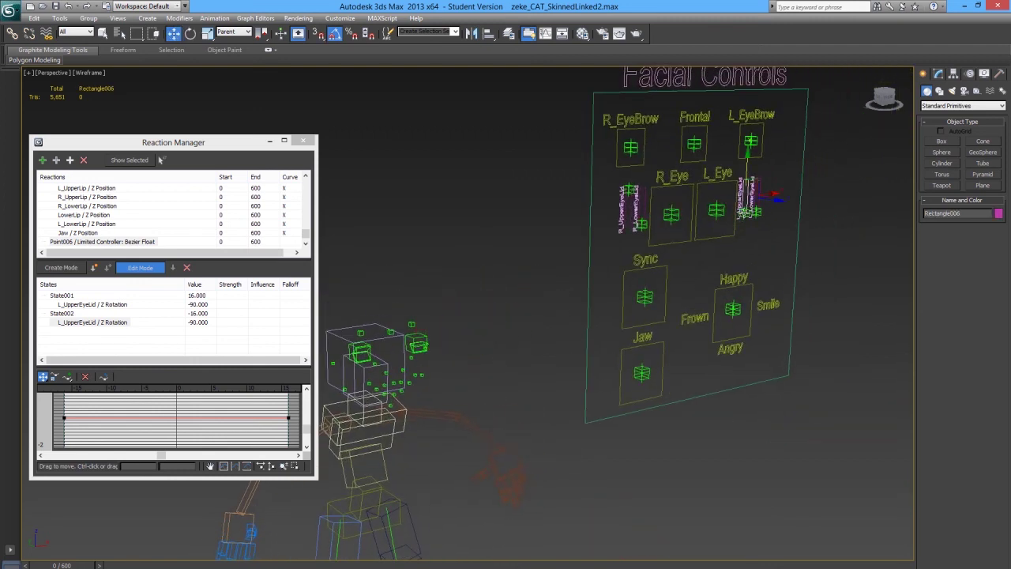
left_click(745, 212)
mouse_move(745, 212)
left_mouse_down()
mouse_move(734, 144)
mouse_move(744, 211)
left_mouse_up()
scroll(479, 330, "up", 5)
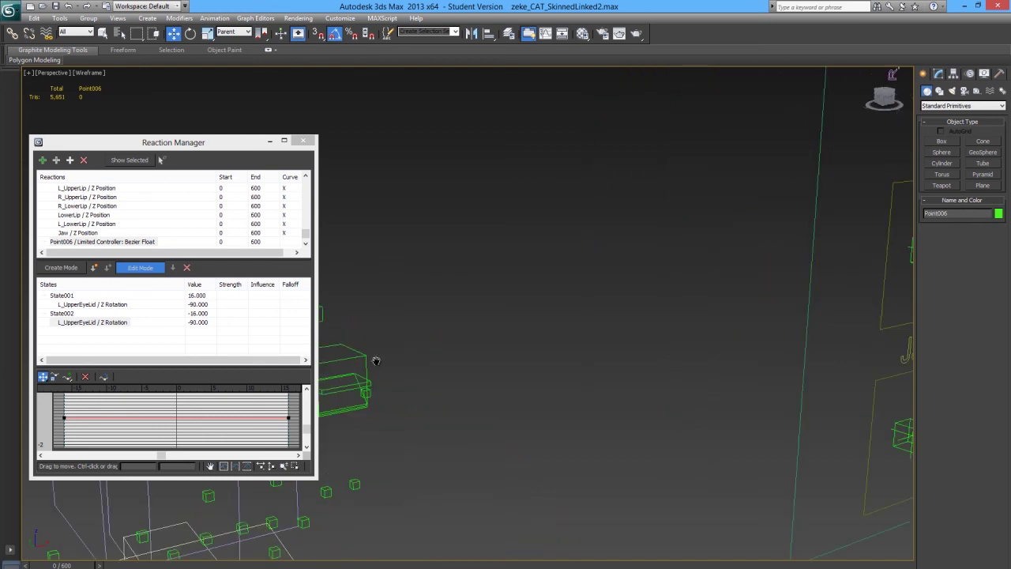
left_click(526, 317)
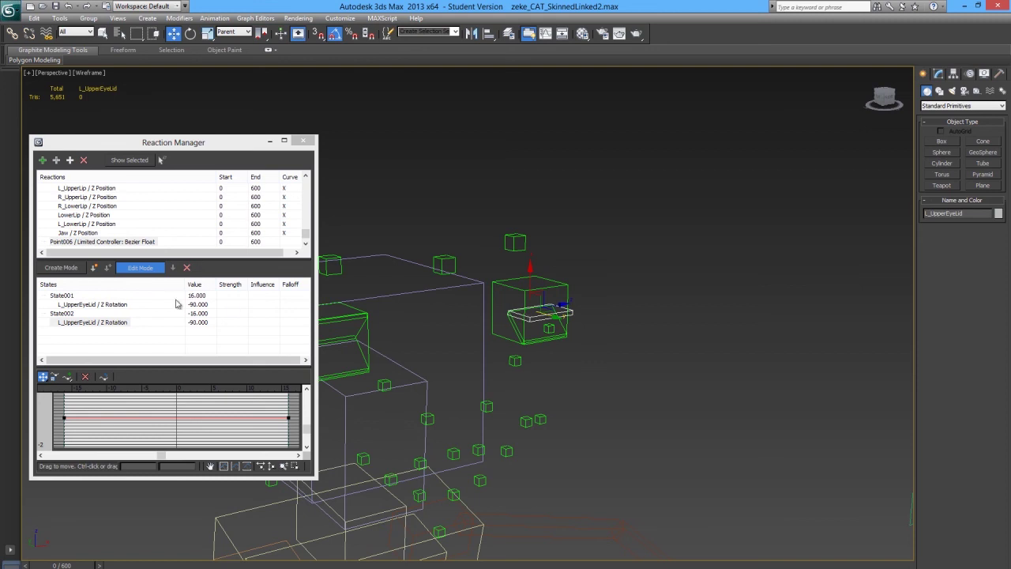
Stop editing, delete State001 and State002, and remove the eyelid Z Rotation reaction
left_click(134, 270)
double_click(51, 296)
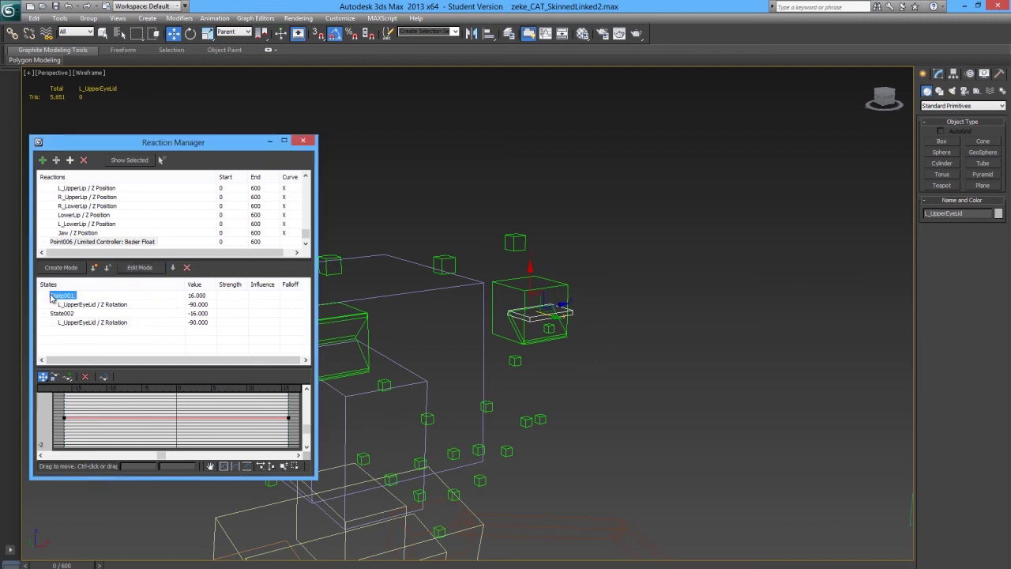
left_click(188, 268)
left_click(187, 268)
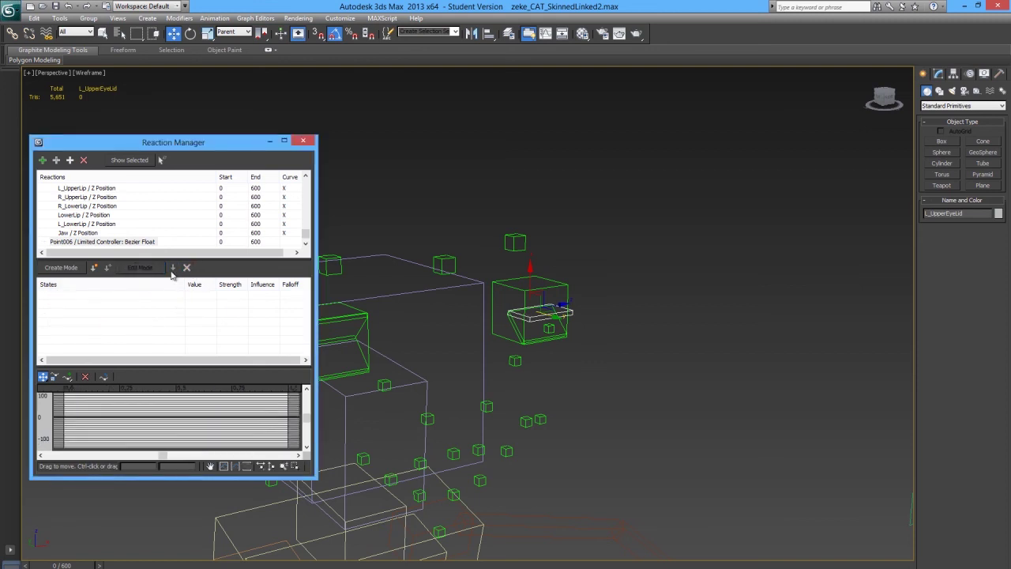
left_click(75, 241)
left_click(88, 241)
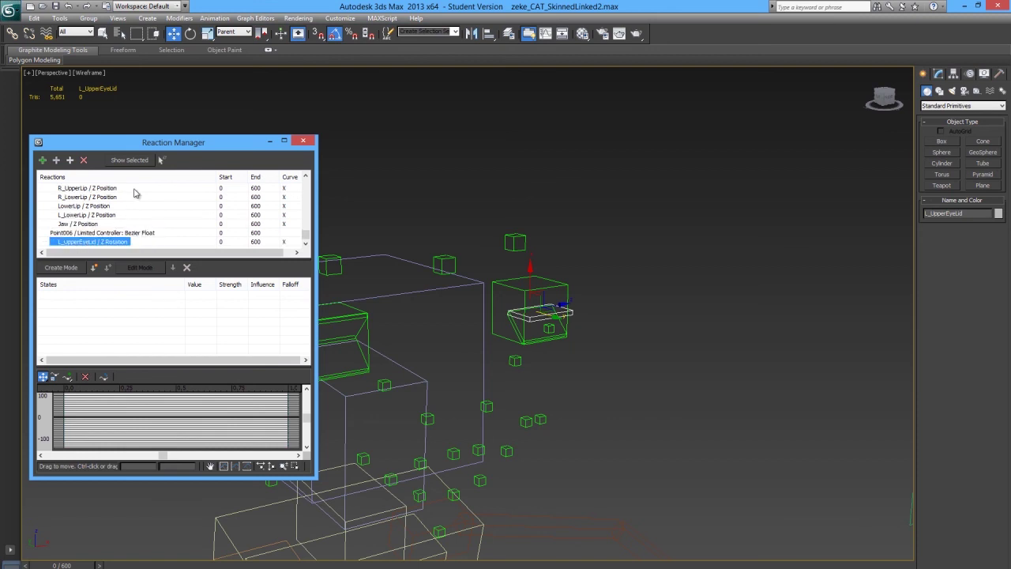
left_click(83, 159)
left_click(95, 242)
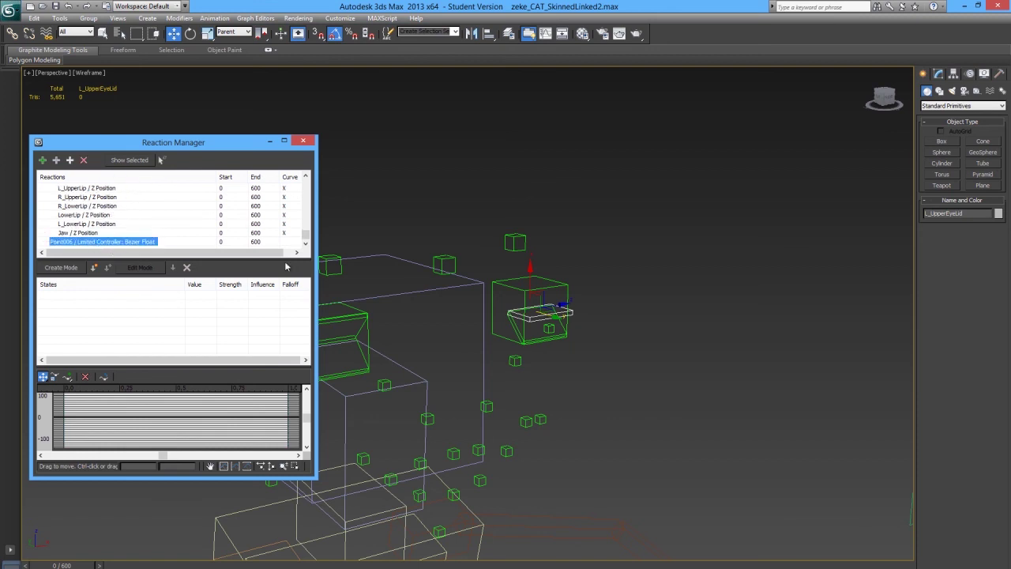
Clear the remaining eyelid rotation state, the L_UpperEyeLid reaction, and State001 from Point006
middle_click_drag(517, 316, 499, 335)
scroll(498, 336, "up", 3)
scroll(499, 335, "down", 3)
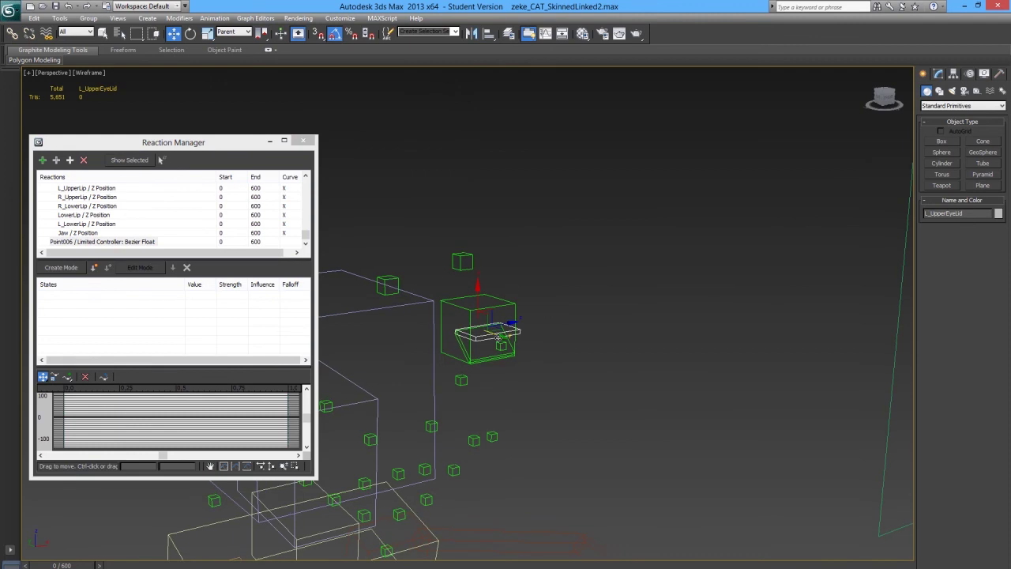
left_click(501, 346)
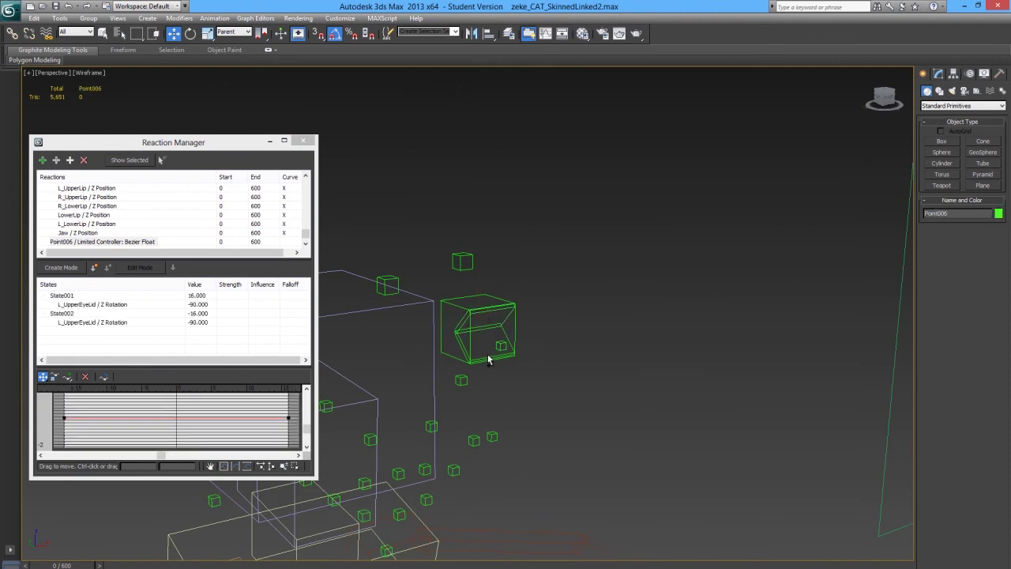
left_click(94, 306)
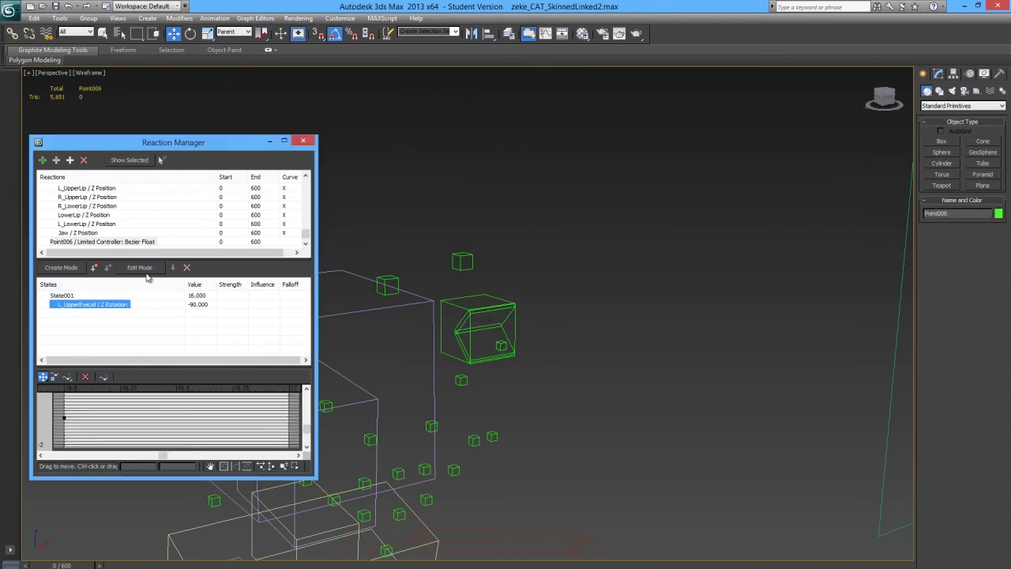
left_click(187, 268)
left_click(103, 242)
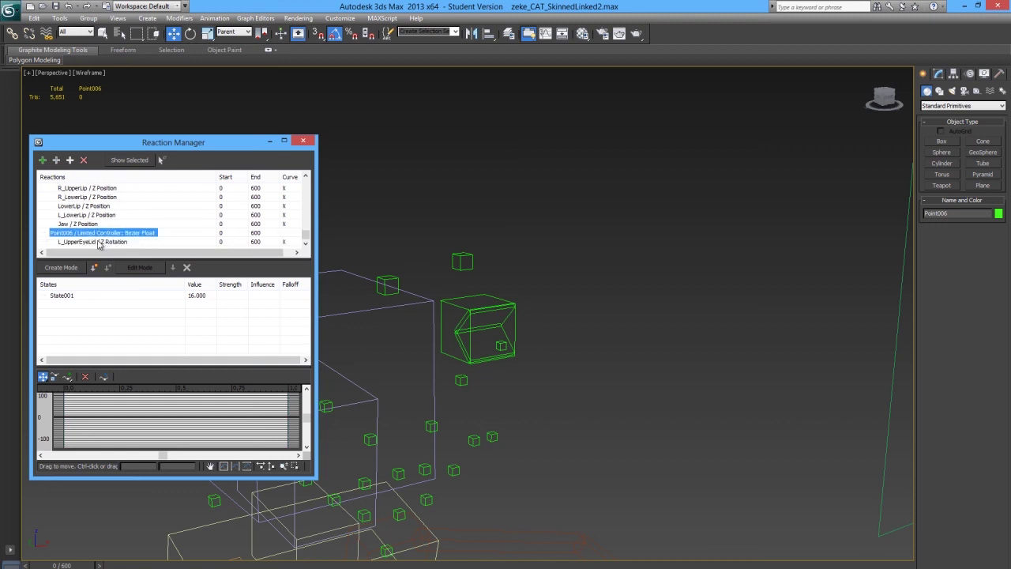
left_click(83, 161)
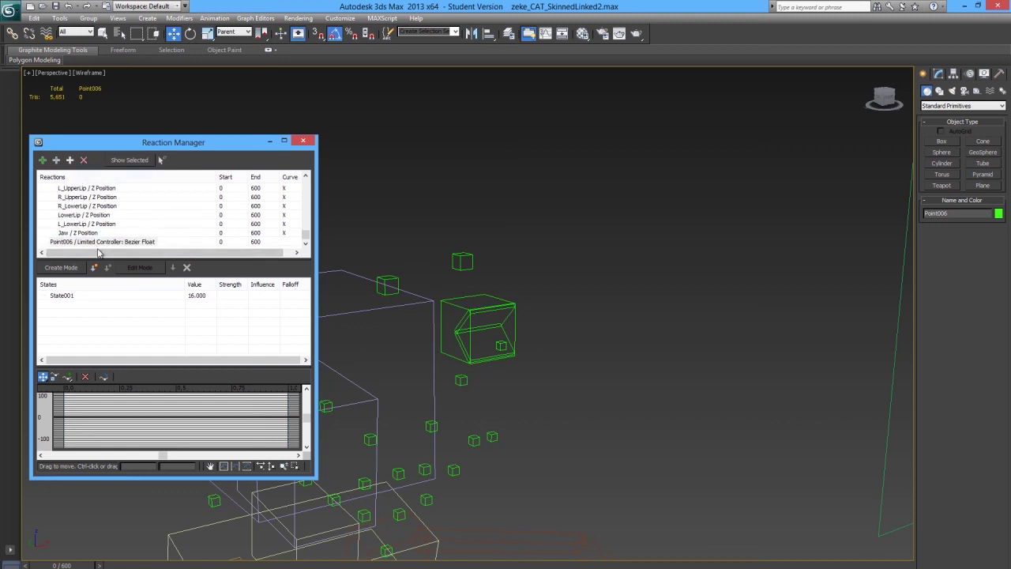
left_click(99, 242)
left_click(62, 295)
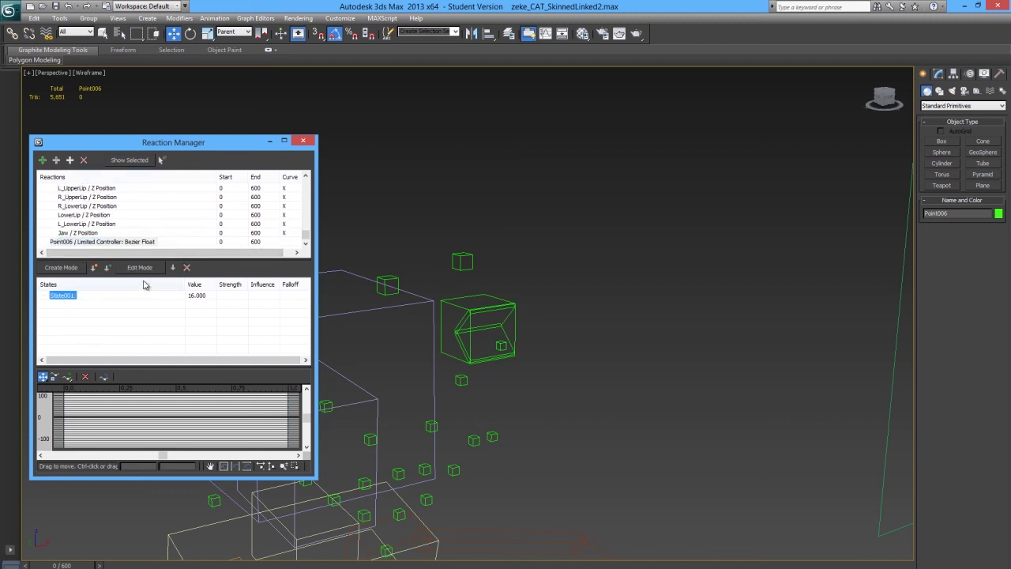
left_click(186, 267)
Set the eyelid's reference coordinates to View, frame it, and select the Point006 reaction
left_click(463, 319)
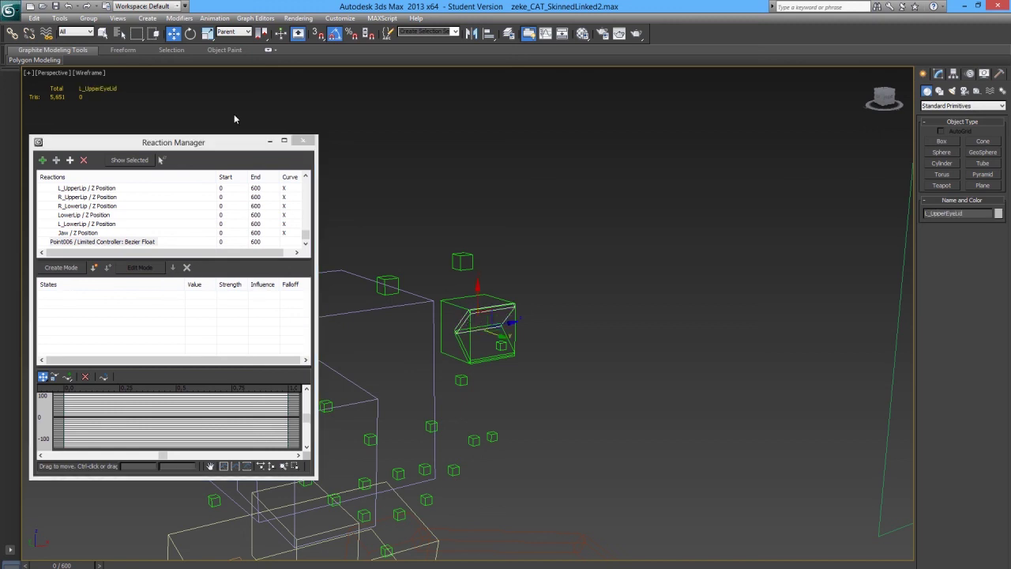
left_click(234, 34)
left_click(237, 134)
key("e")
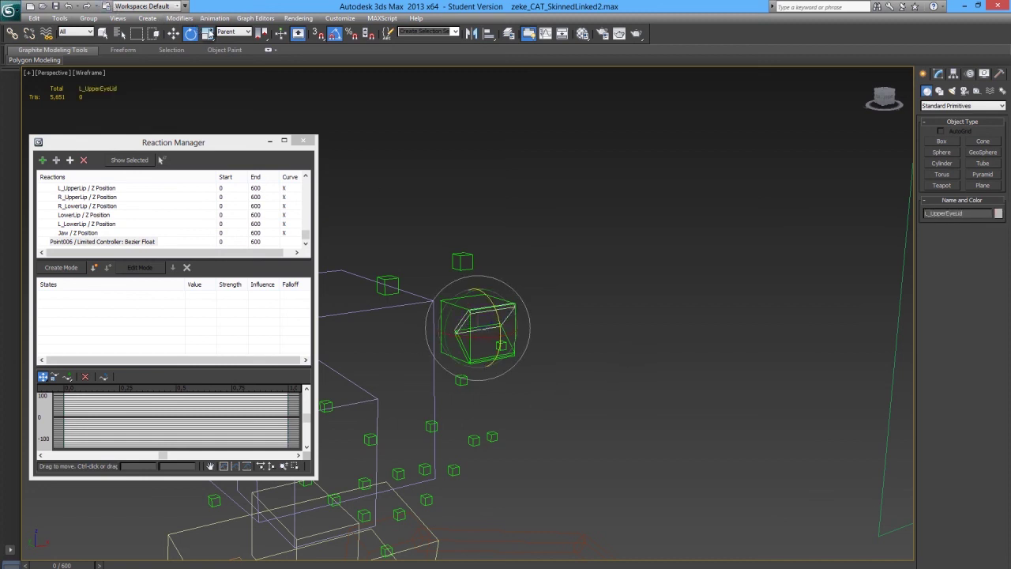
left_click(234, 32)
left_click(234, 41)
key("z")
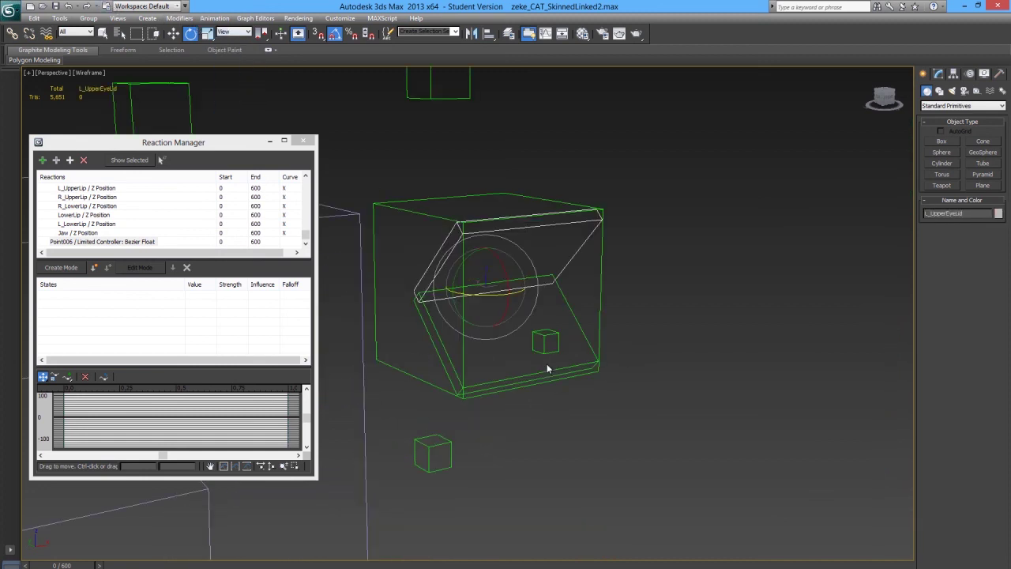
middle_click_drag(563, 374, 489, 377, "alt")
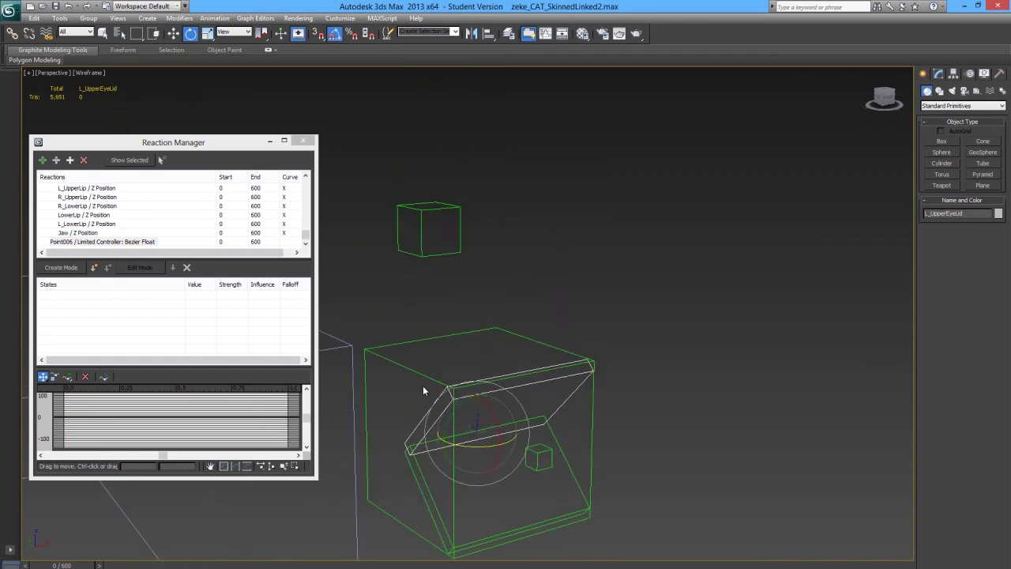
scroll(411, 402, "down", 4)
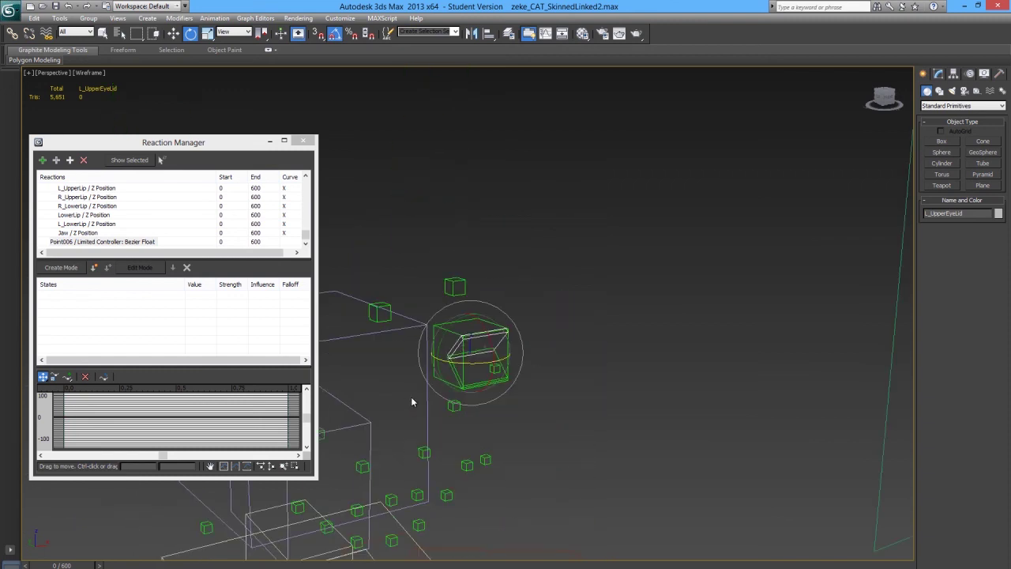
left_click(77, 241)
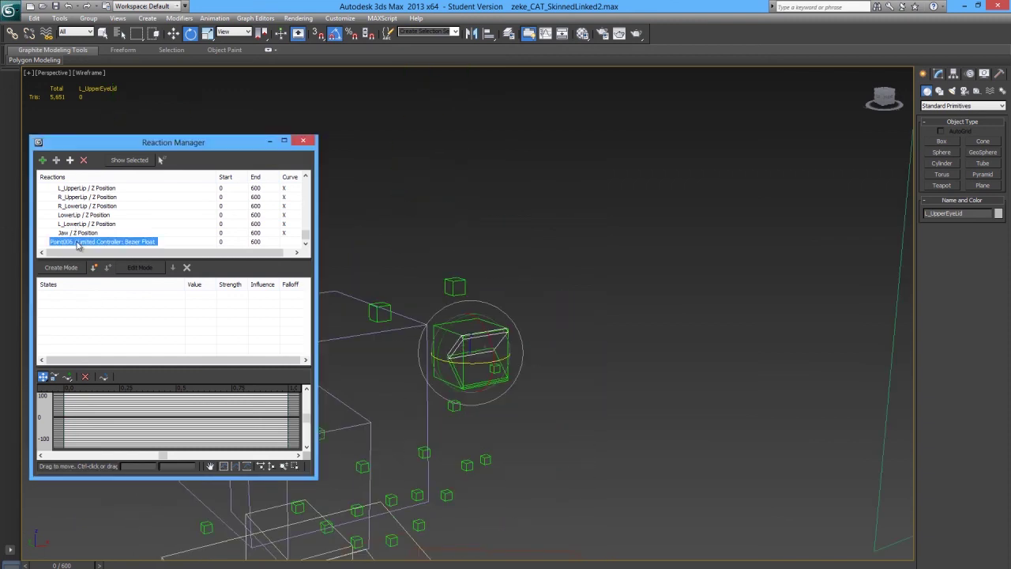
Make L_UpperEyeLid's X Rotation the slave of the Point006 reaction
left_click(55, 161)
left_click(447, 352)
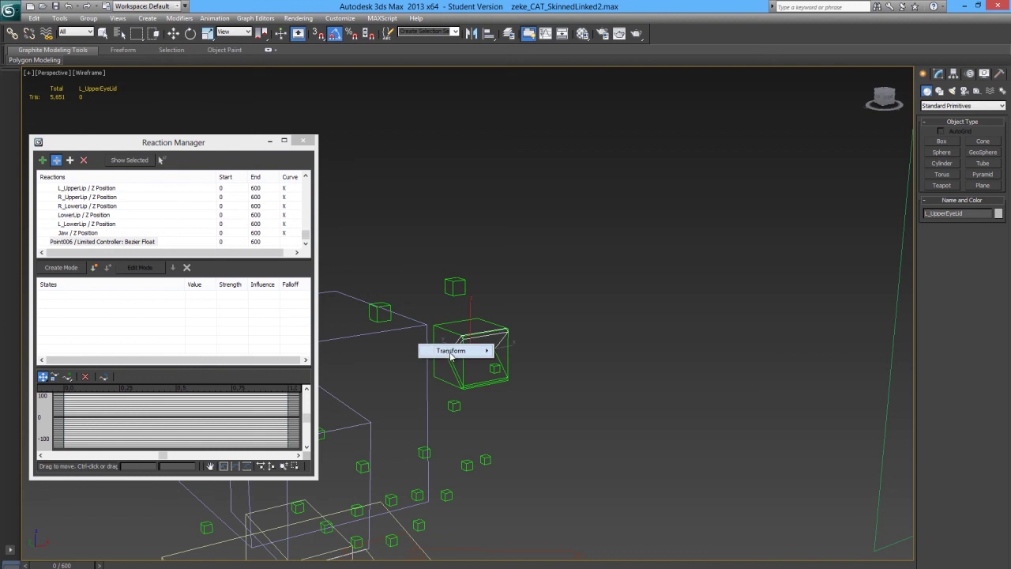
mouse_move(454, 350)
mouse_move(377, 363)
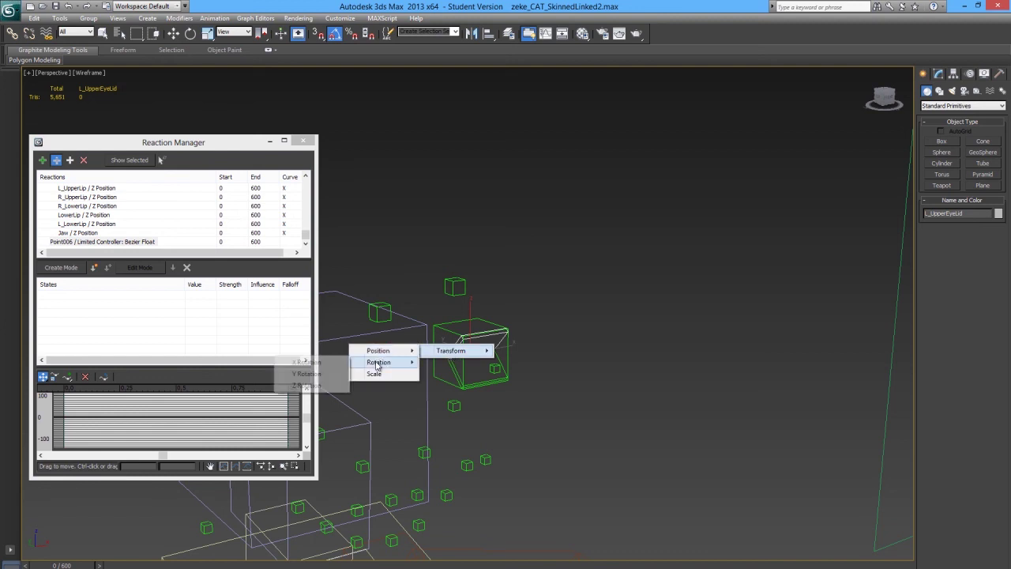
left_click(320, 361)
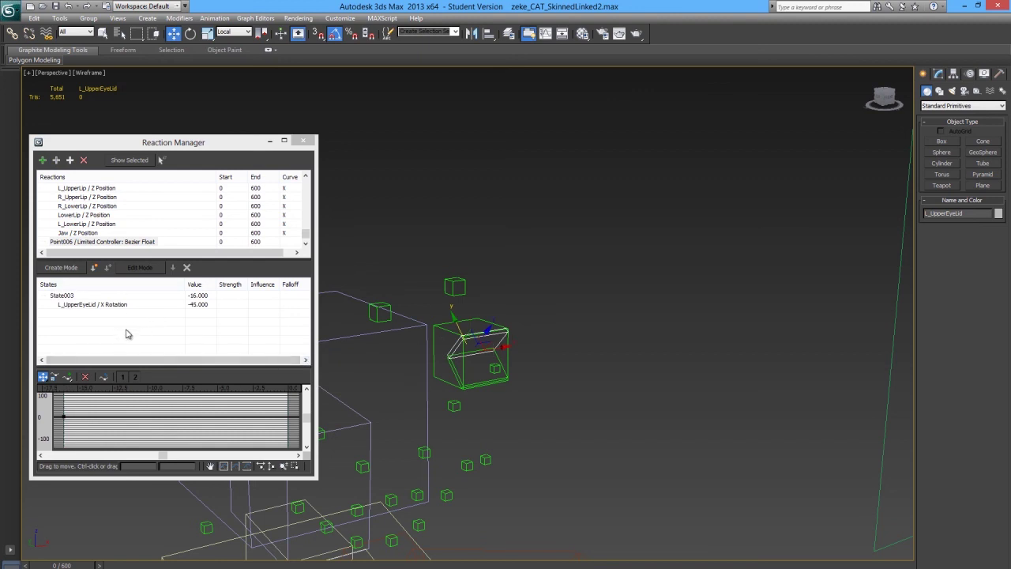
left_click(90, 308)
Raise the L_Eye knob on the Facial Controls board to the top of its frame
middle_click_drag(448, 346, 695, 260, "alt")
left_click(766, 207)
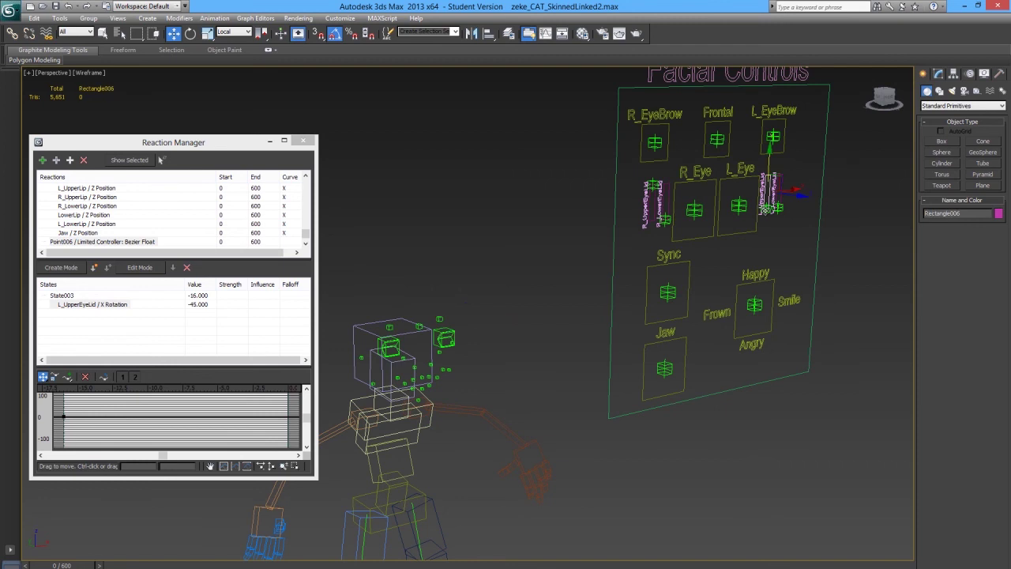
left_click(767, 207)
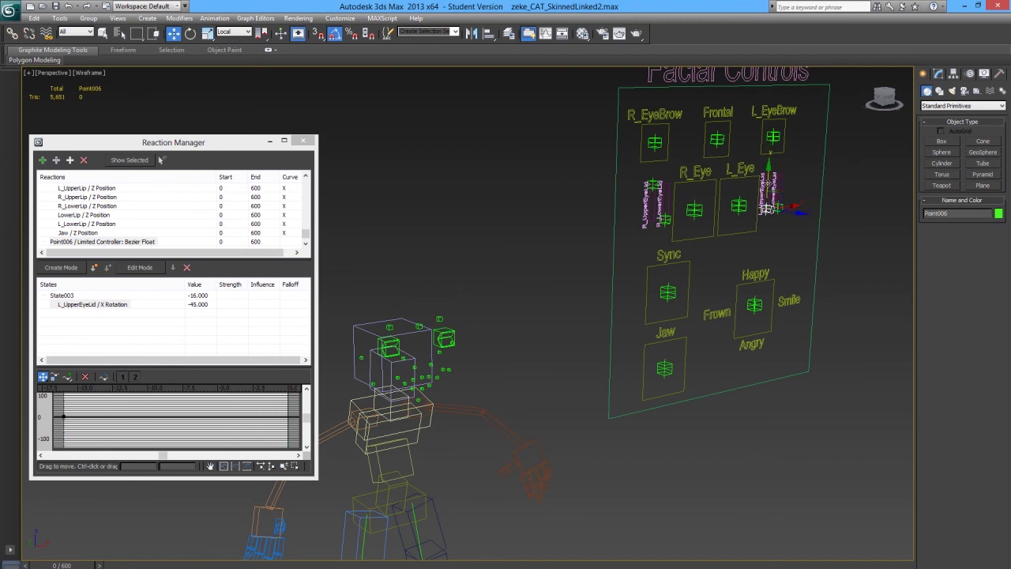
left_click_drag(768, 207, 766, 128)
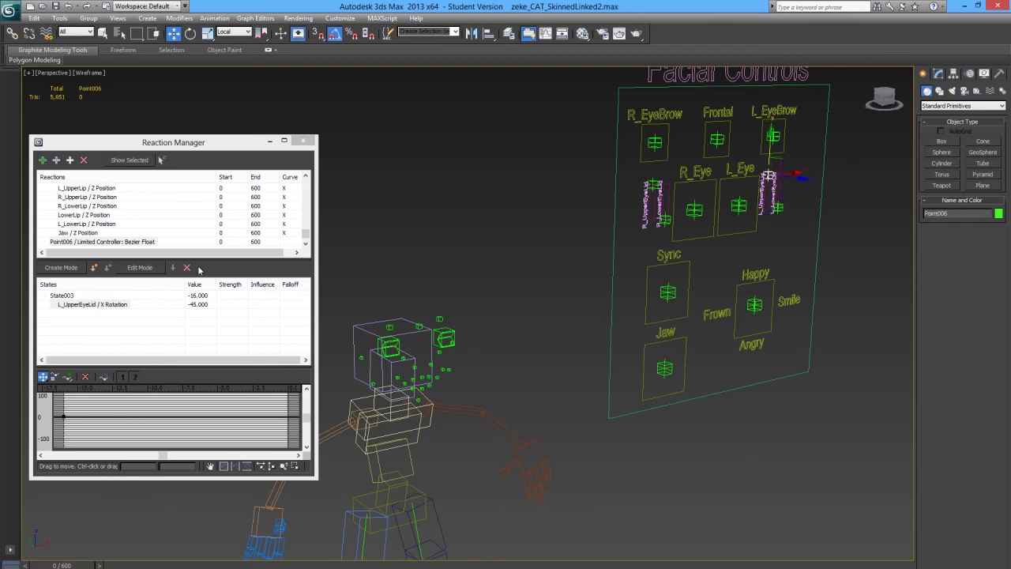
Replace State003 with new states at knob values 16 (top) and -16 (bottom)
left_click(73, 296)
left_click(188, 268)
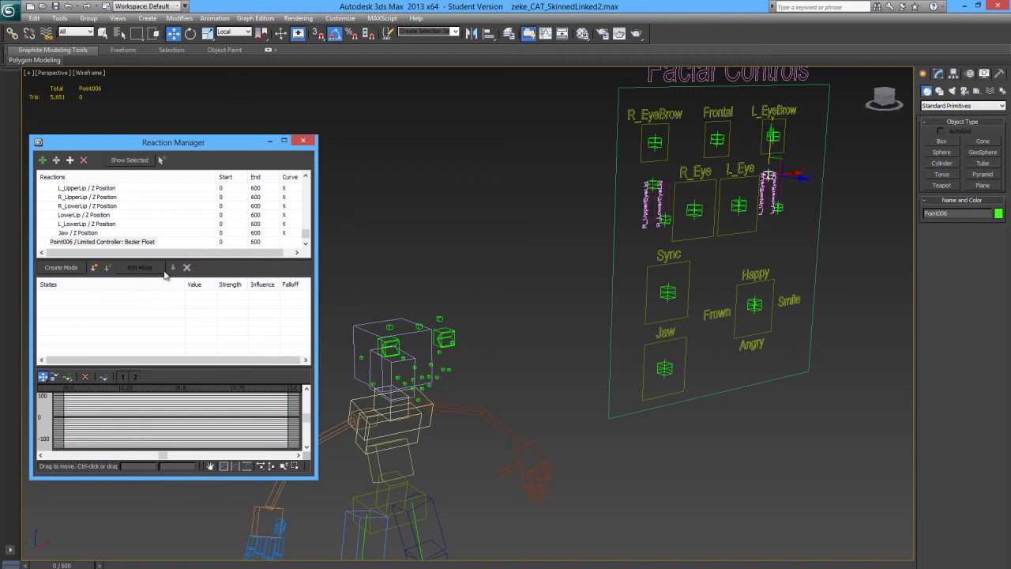
left_click(94, 267)
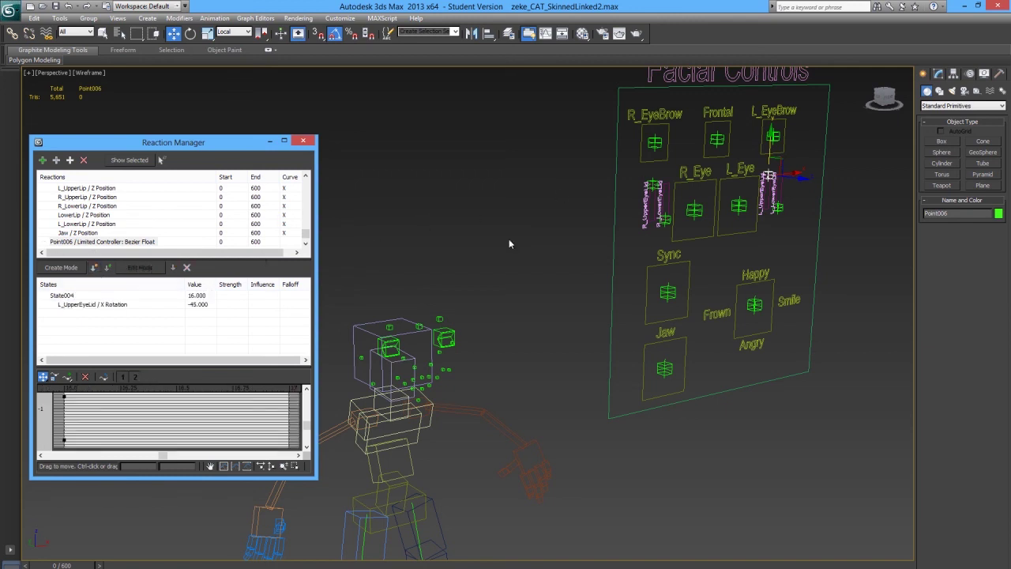
left_click_drag(768, 148, 766, 181)
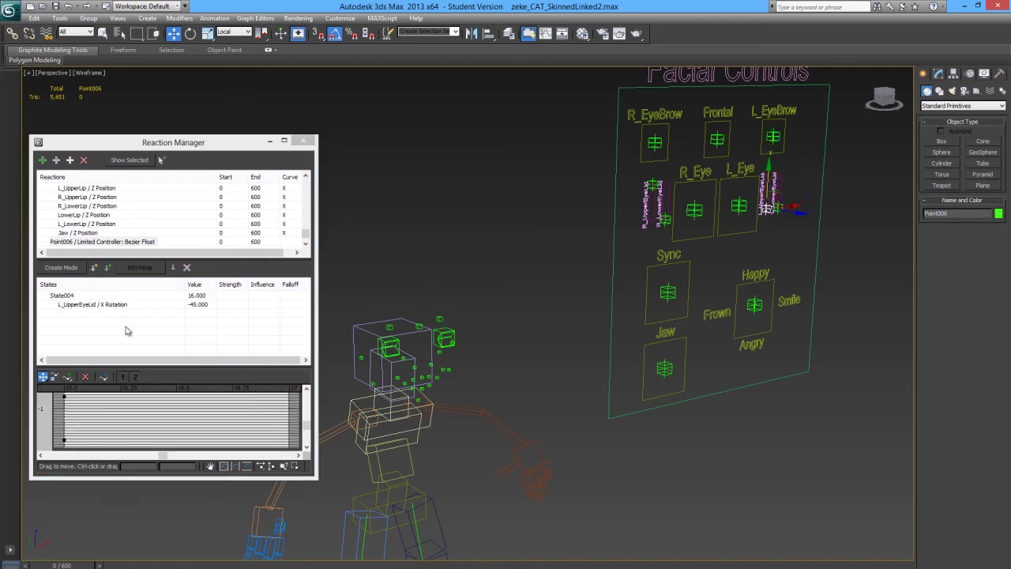
left_click(94, 267)
Edit State005 so the eyelid's X rotation stores 0, then reselect the Point006 knob
left_click(129, 323)
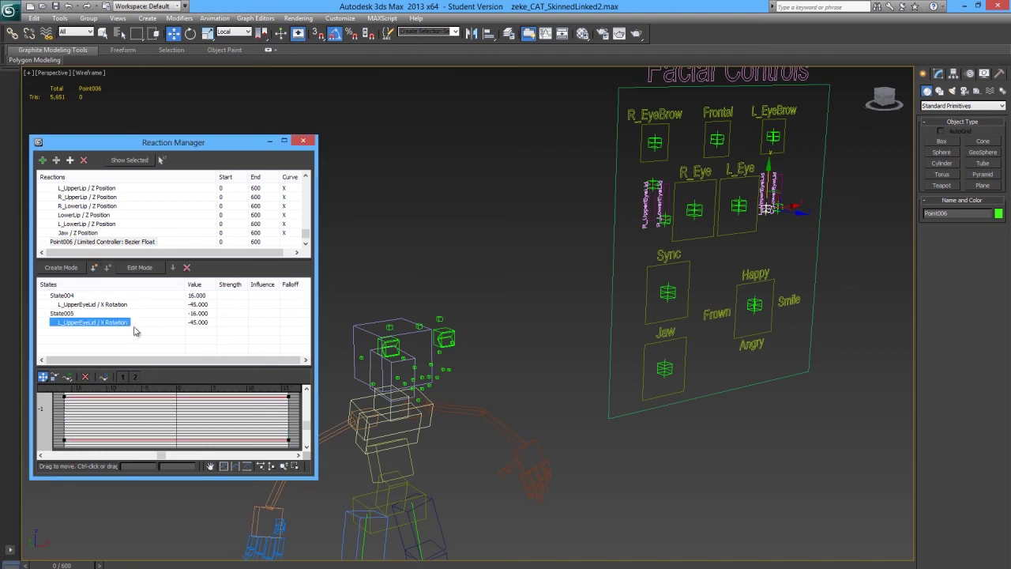
scroll(433, 364, "up", 3)
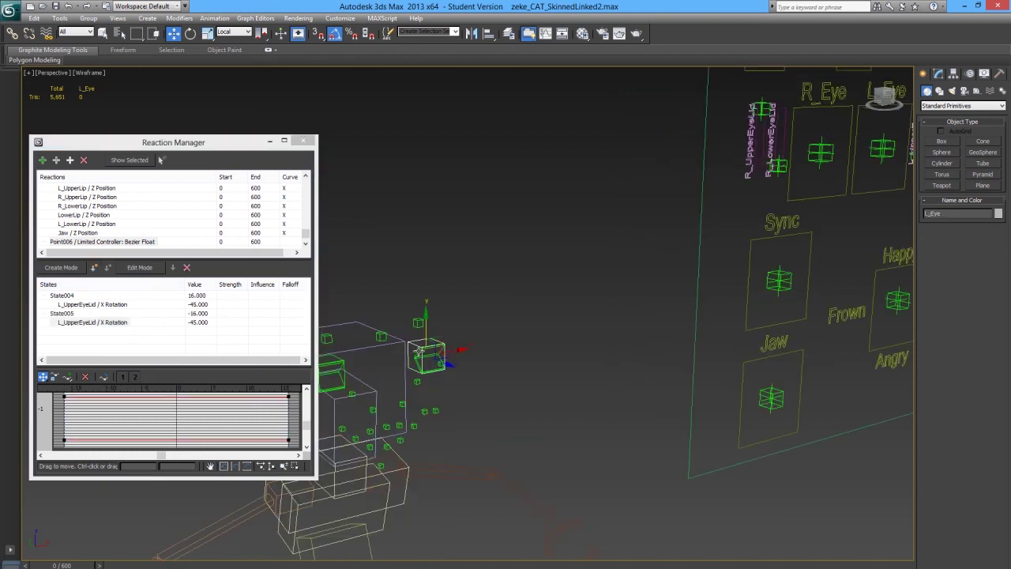
left_click(421, 353)
key("e")
left_click_drag(439, 332, 442, 349)
left_click(137, 271)
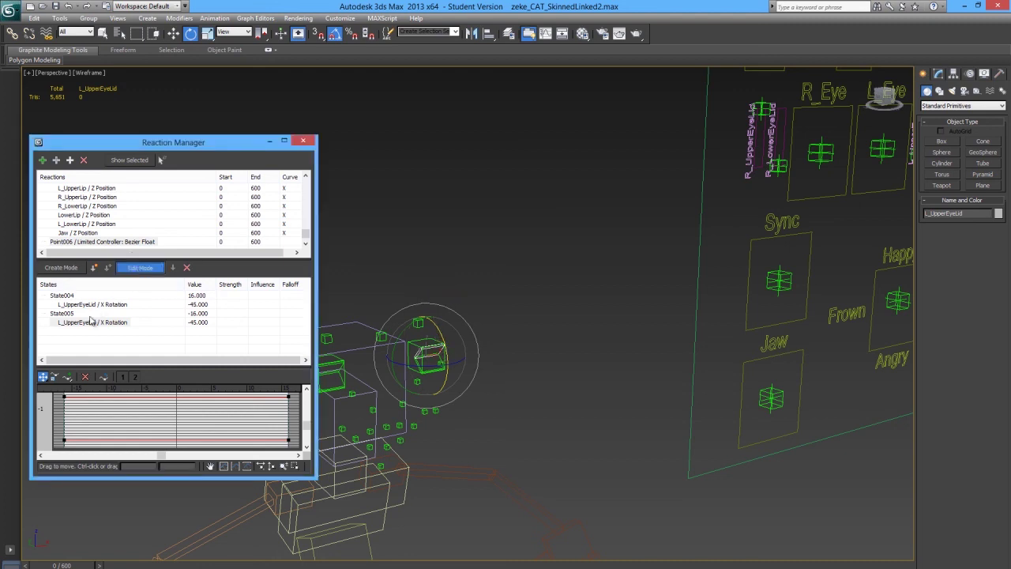
left_click(101, 322)
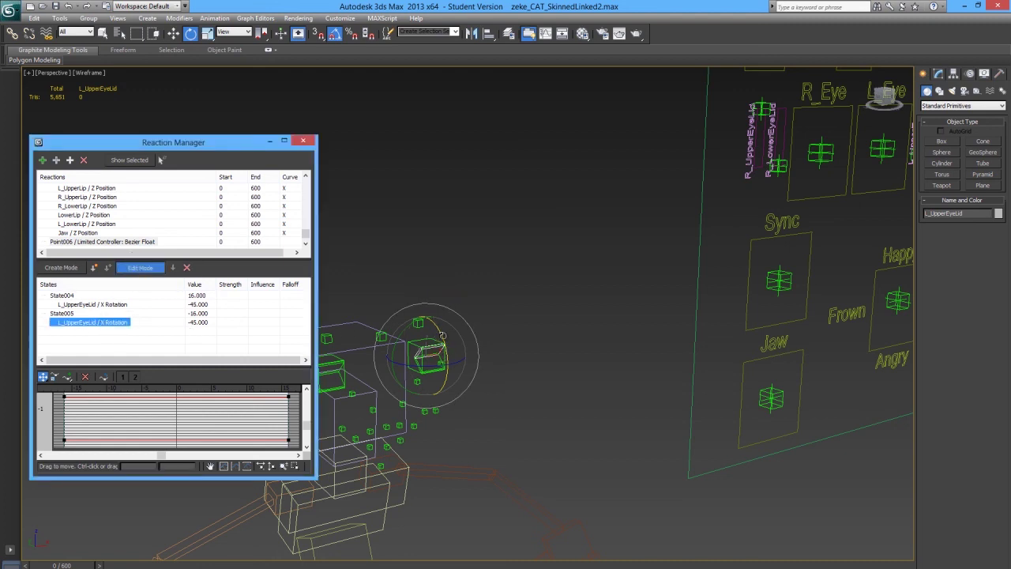
left_click_drag(443, 335, 447, 360)
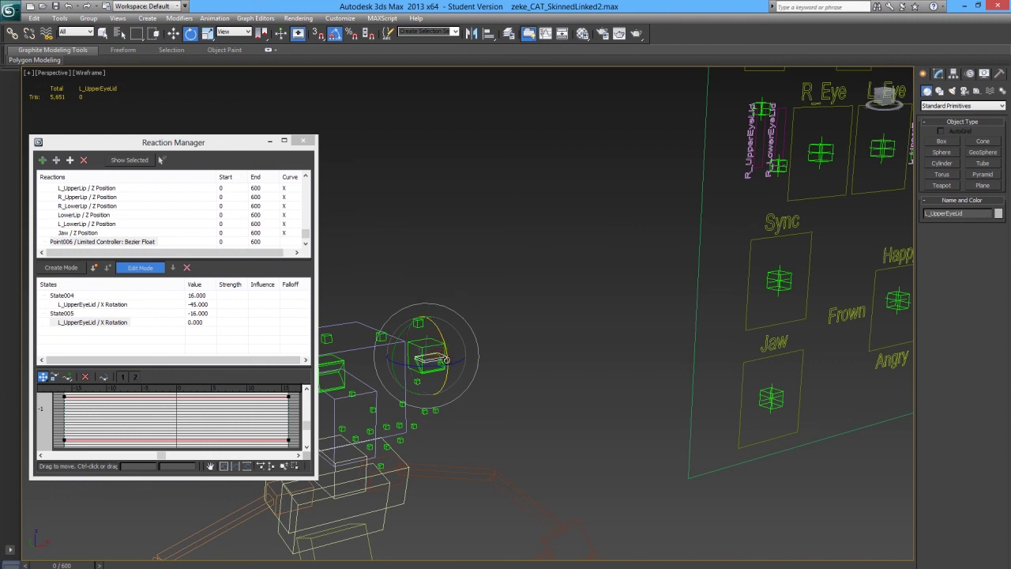
left_click(142, 269)
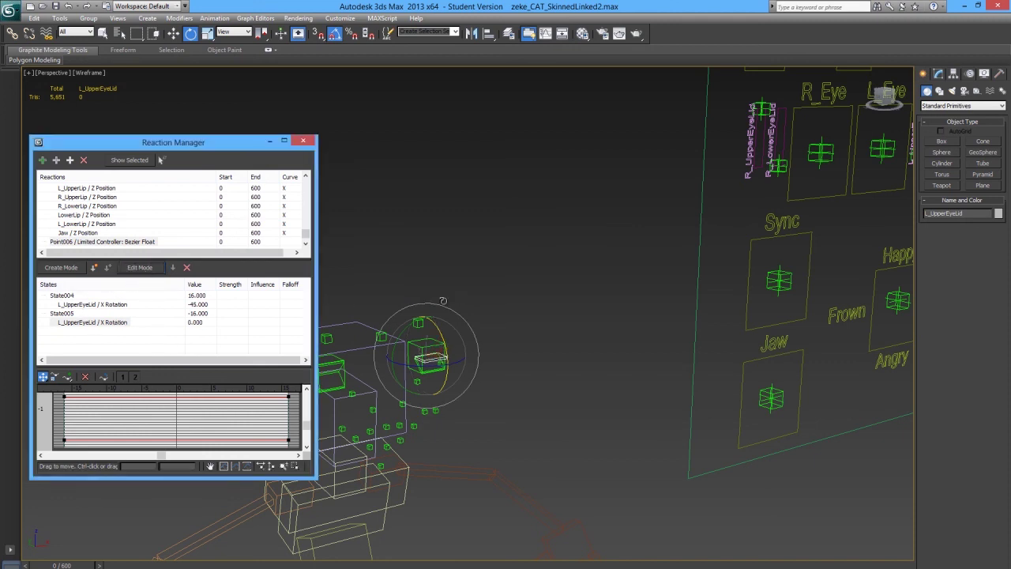
scroll(578, 282, "down", 4)
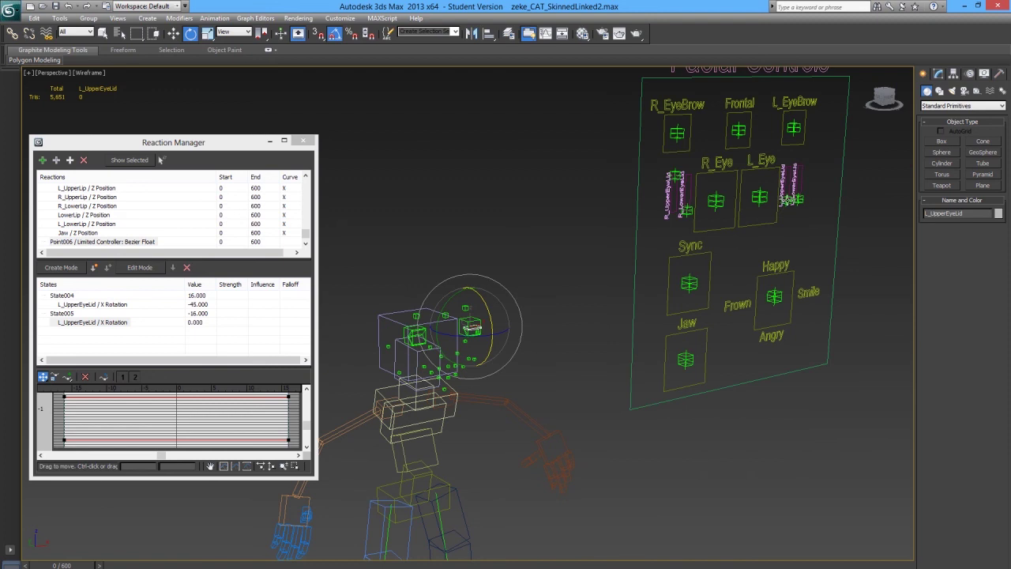
left_click(790, 198)
key("w")
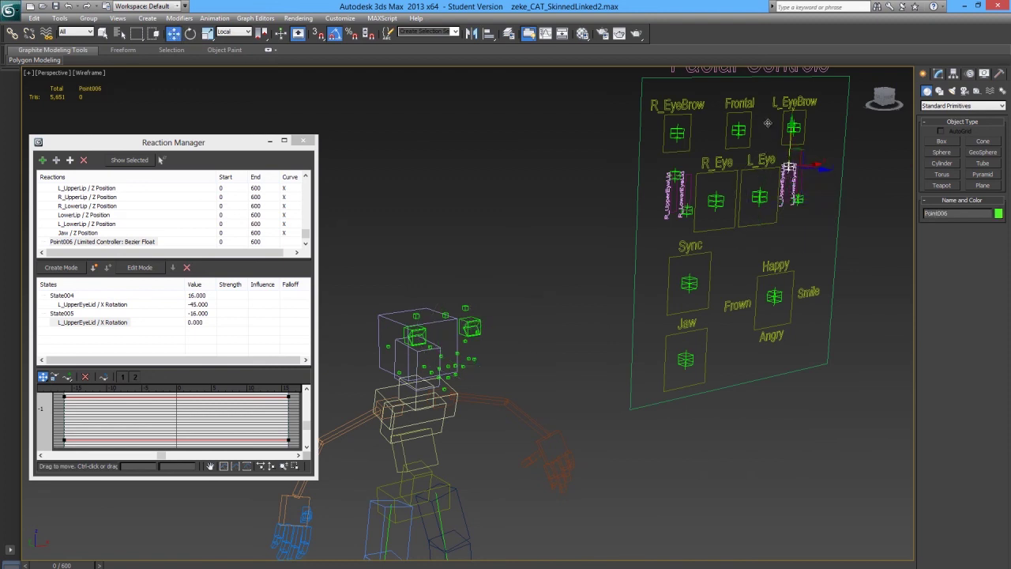
left_click_drag(777, 216, 720, 66)
middle_click_drag(487, 329, 467, 329, "alt")
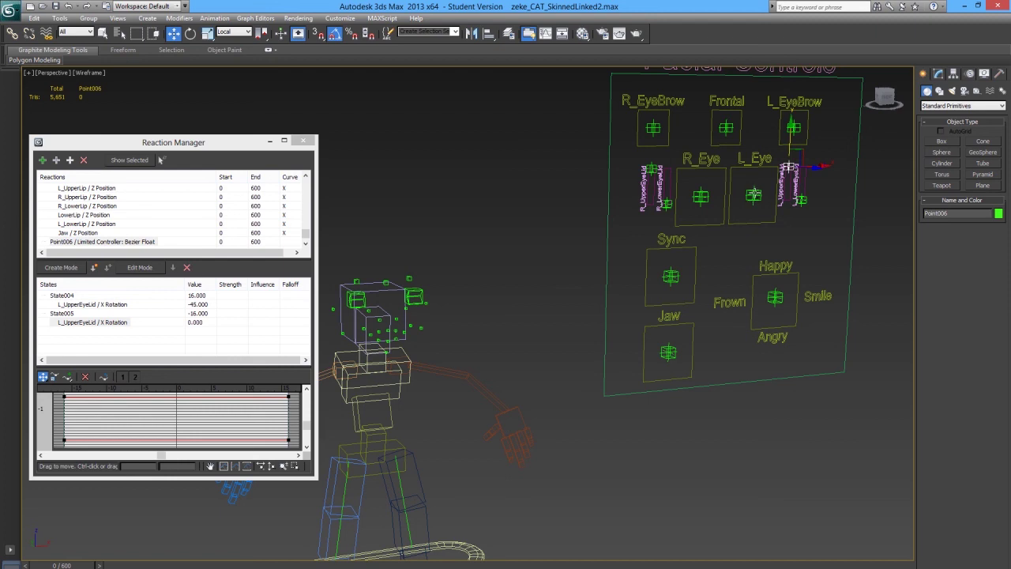
left_click(753, 194)
left_click(700, 196, "ctrl")
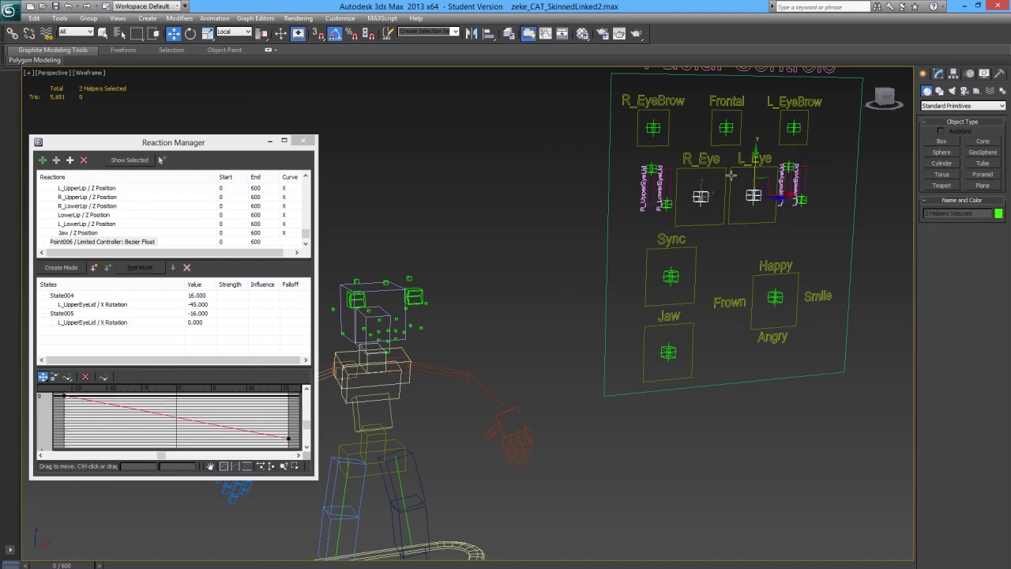
left_click_drag(764, 174, 850, 162)
right_click(850, 161)
middle_click_drag(390, 285, 554, 344, "alt")
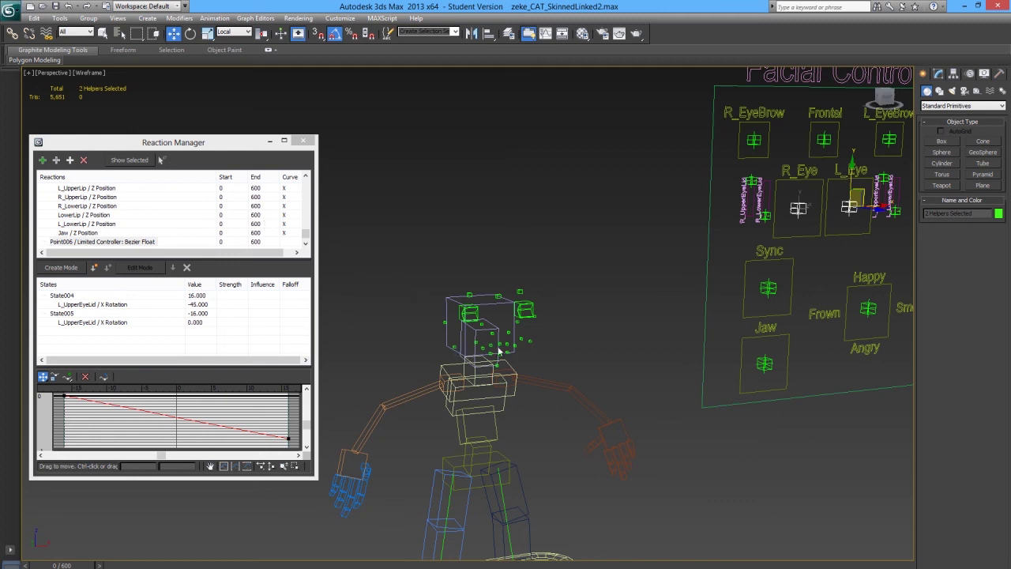
middle_click_drag(503, 311, 461, 327)
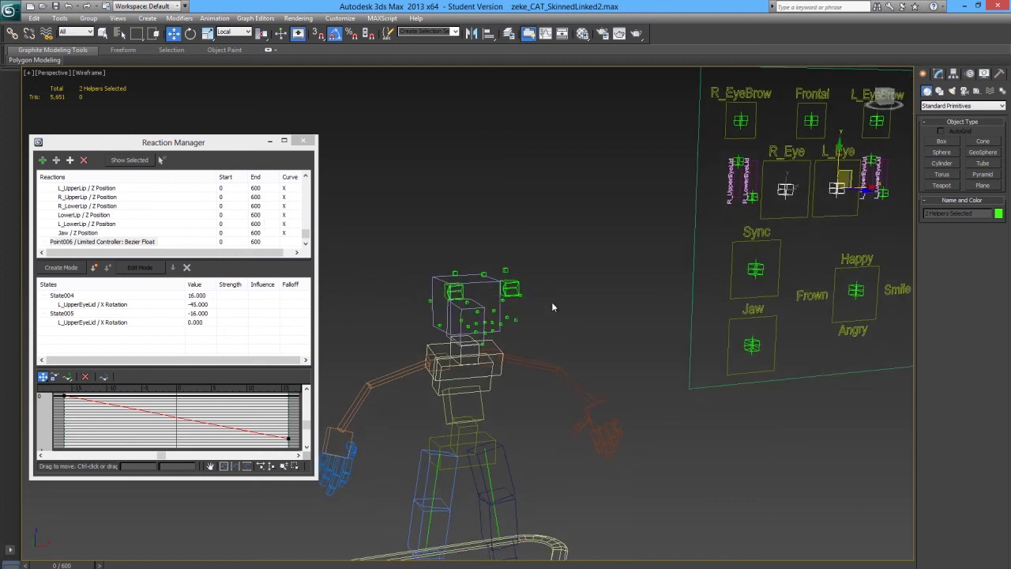
scroll(508, 298, "up", 8)
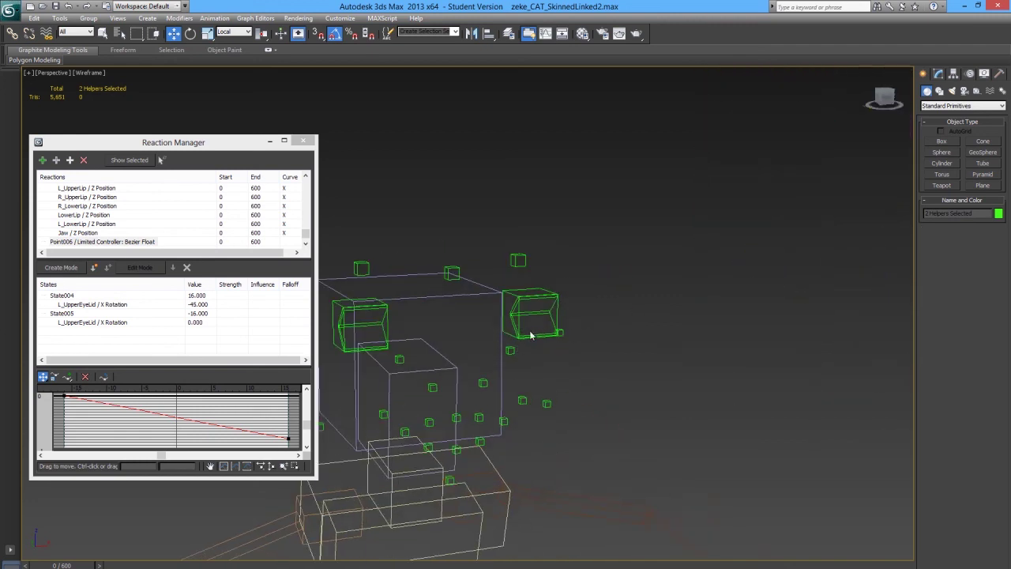
scroll(511, 341, "down", 3)
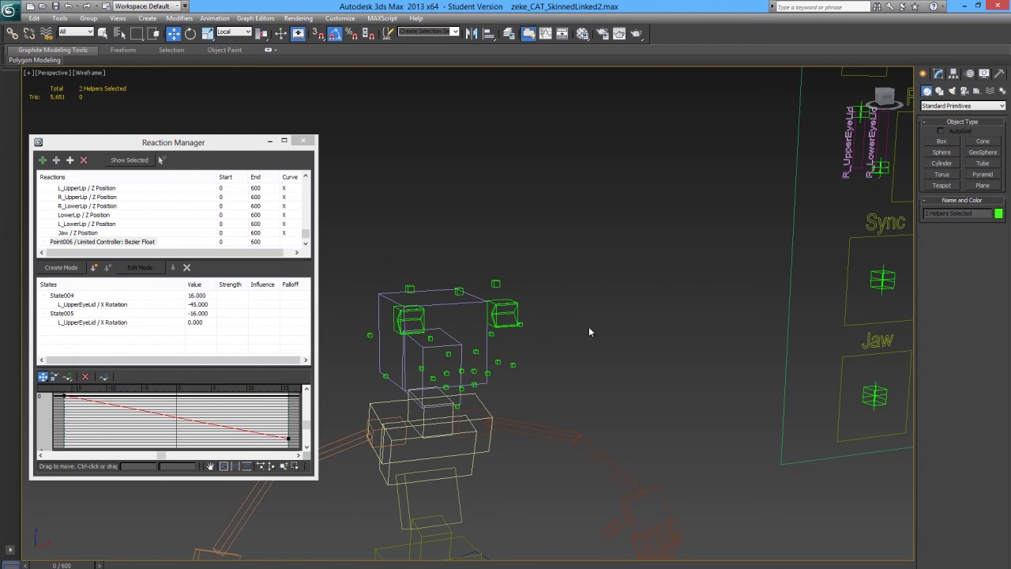
scroll(590, 328, "down", 5)
left_click(591, 387)
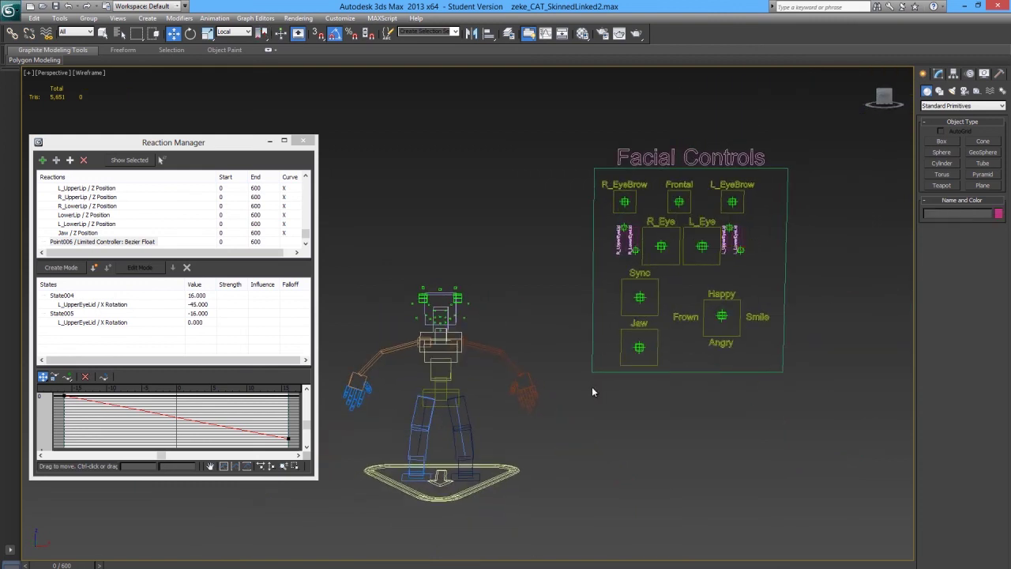
middle_click_drag(505, 360, 534, 362, "alt")
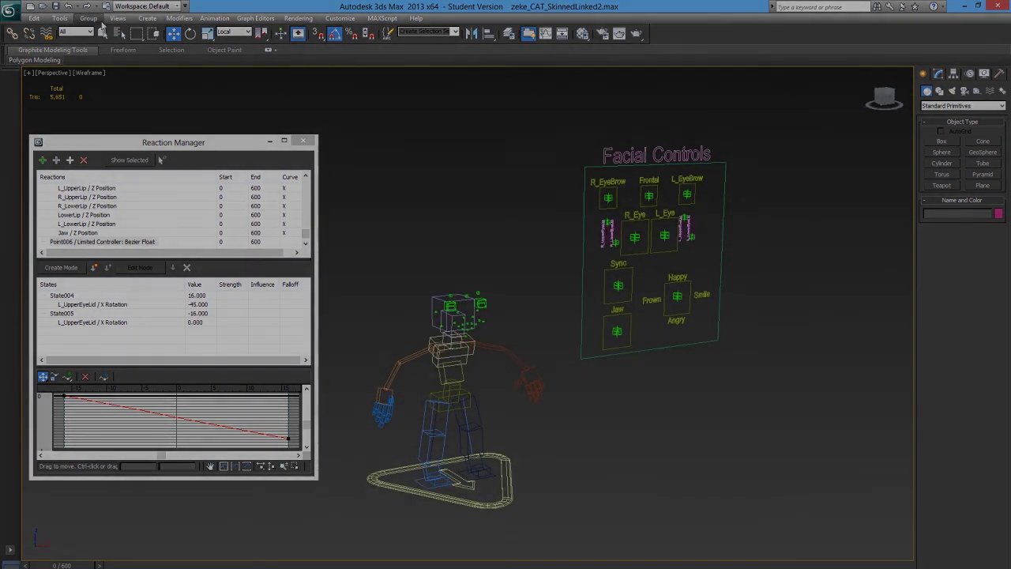